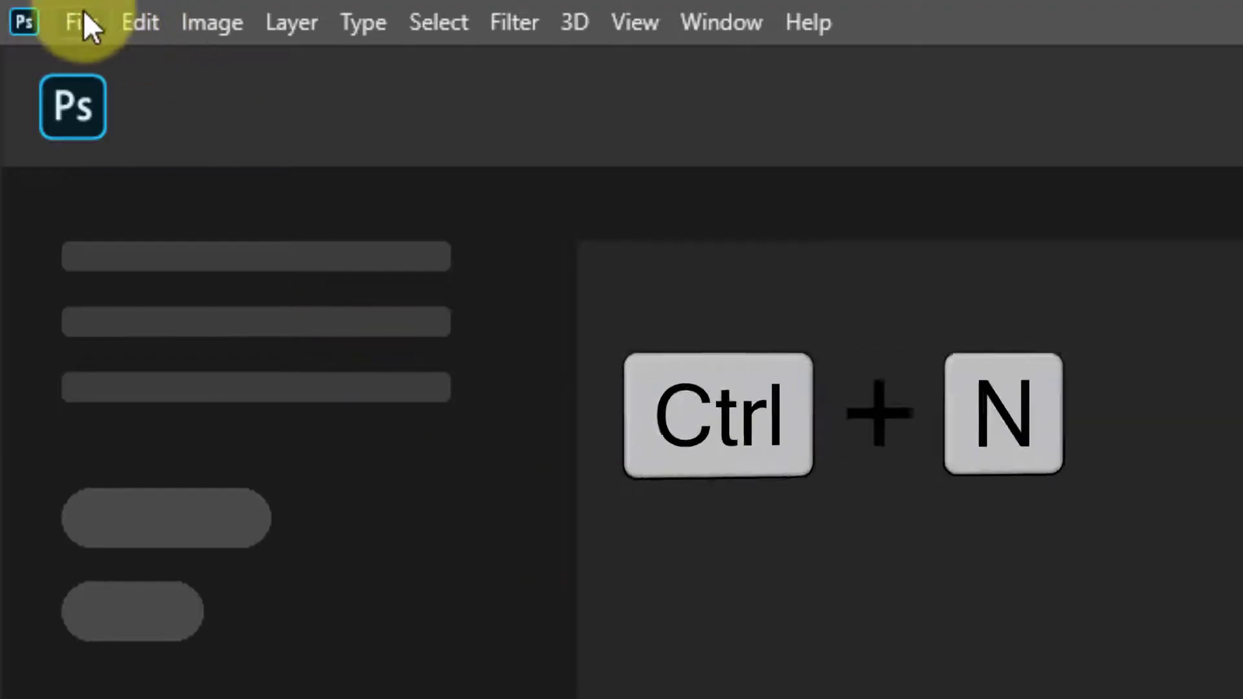
# Step: Start a new document from the Print presets, with units set to pixels
pyautogui.click(81, 15)
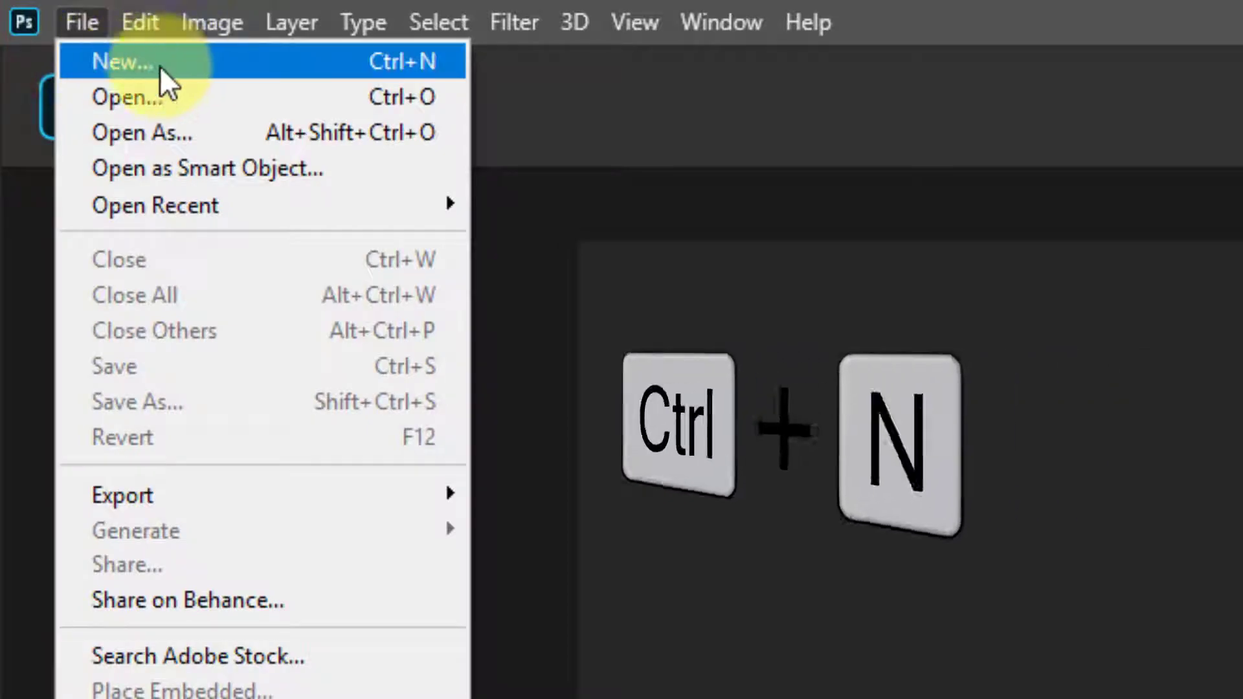
pyautogui.click(165, 65)
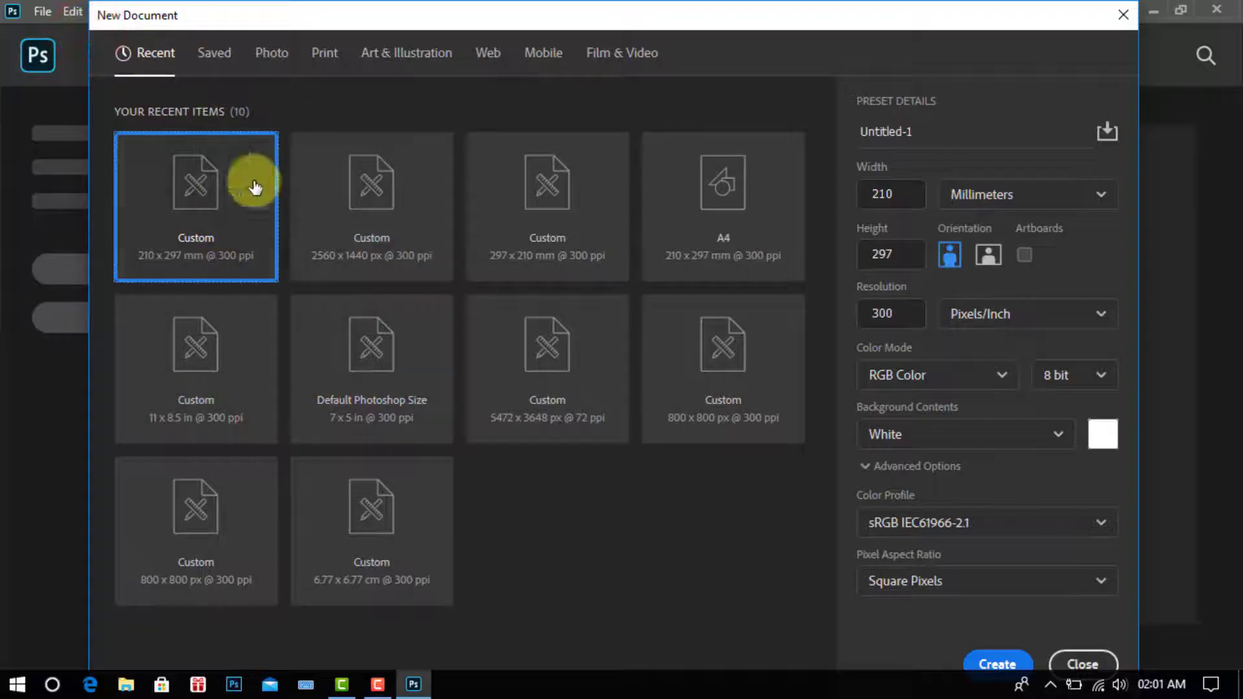
pyautogui.click(326, 56)
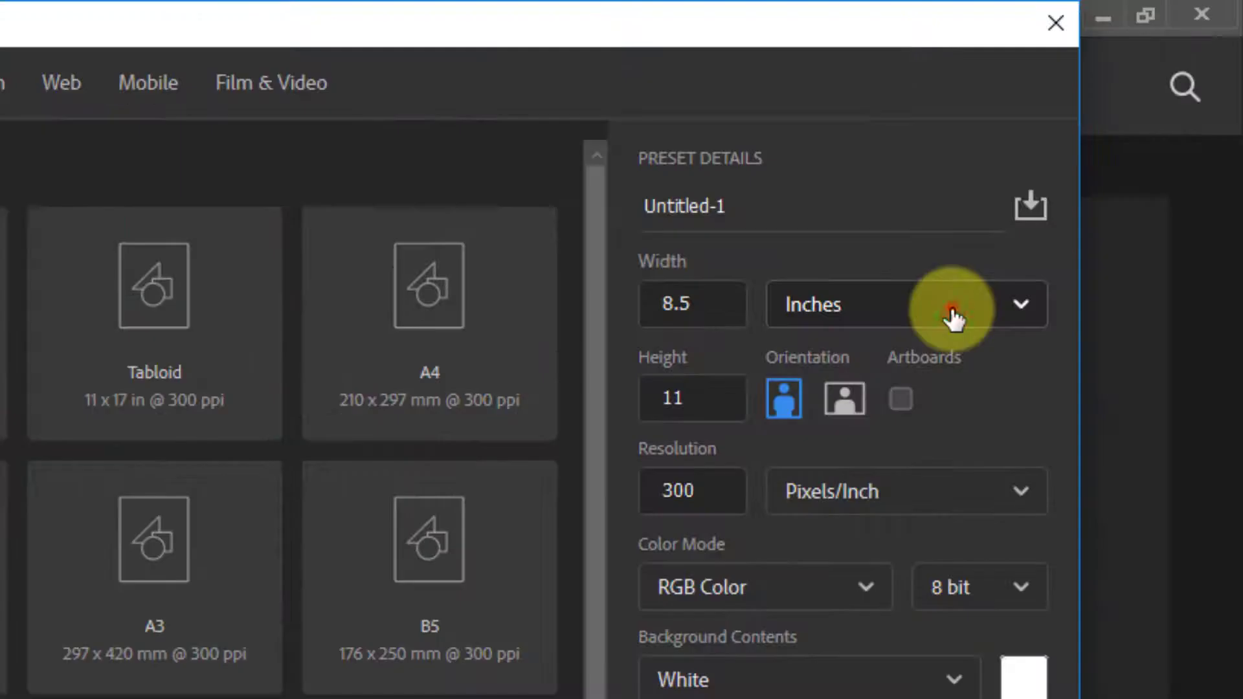
pyautogui.click(954, 318)
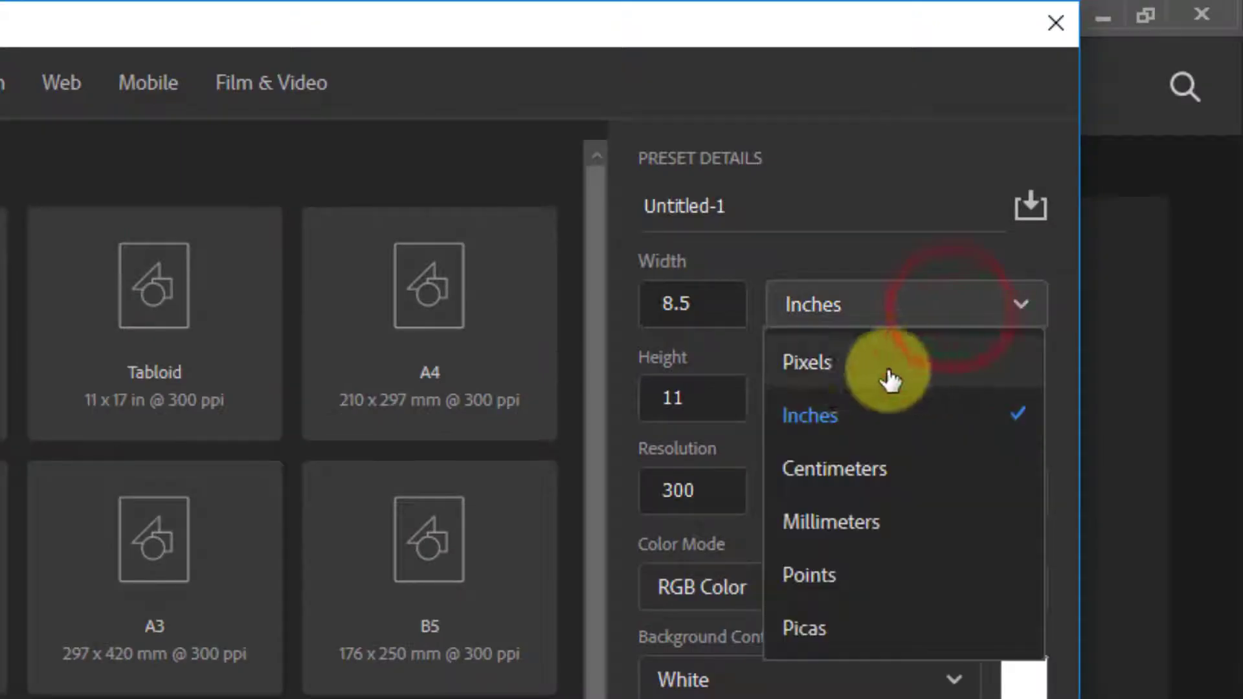
pyautogui.click(819, 365)
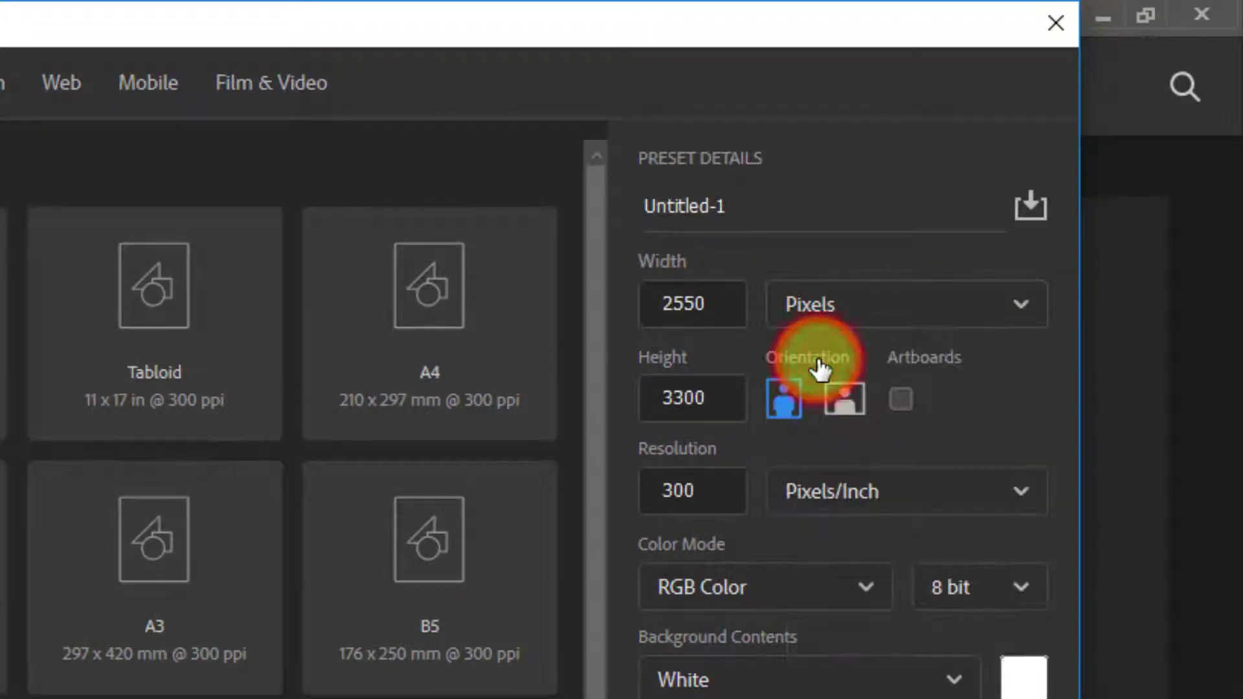
# Step: Set width 2560, height 1440, resolution 300, RGB colour and a white background
pyautogui.doubleClick(724, 304)
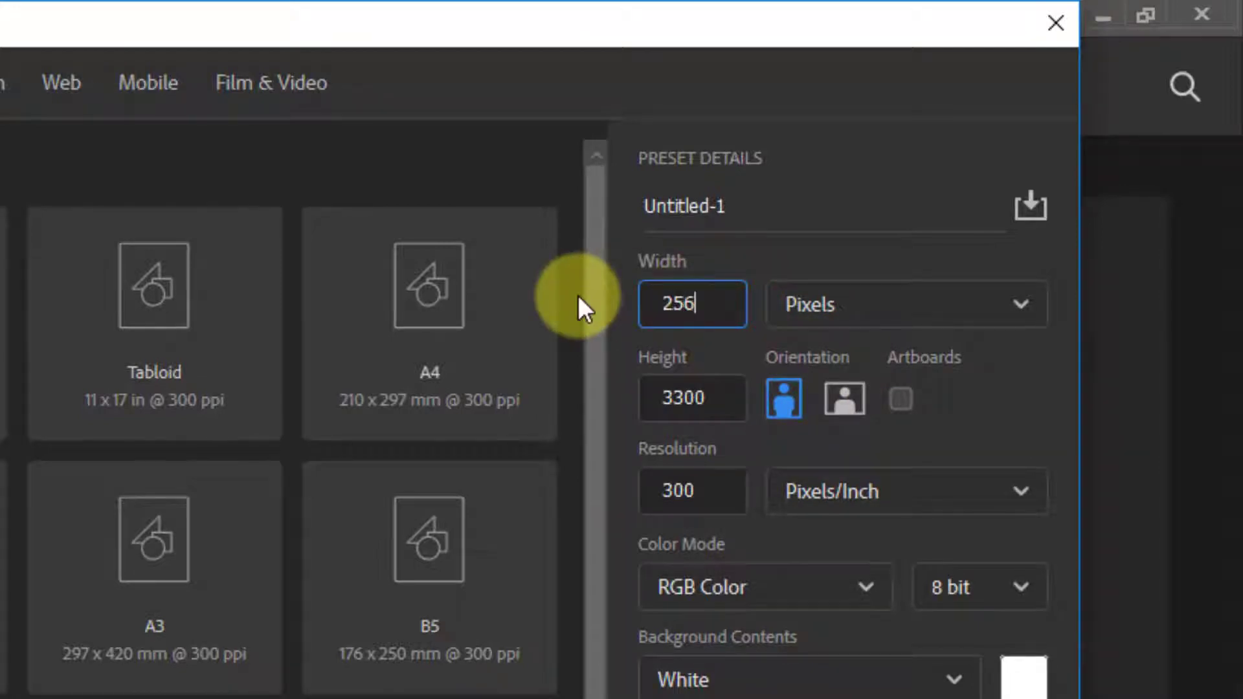
pyautogui.write('2560')
pyautogui.click(696, 400)
pyautogui.moveTo(808, 322); pyautogui.dragTo(745, 323)
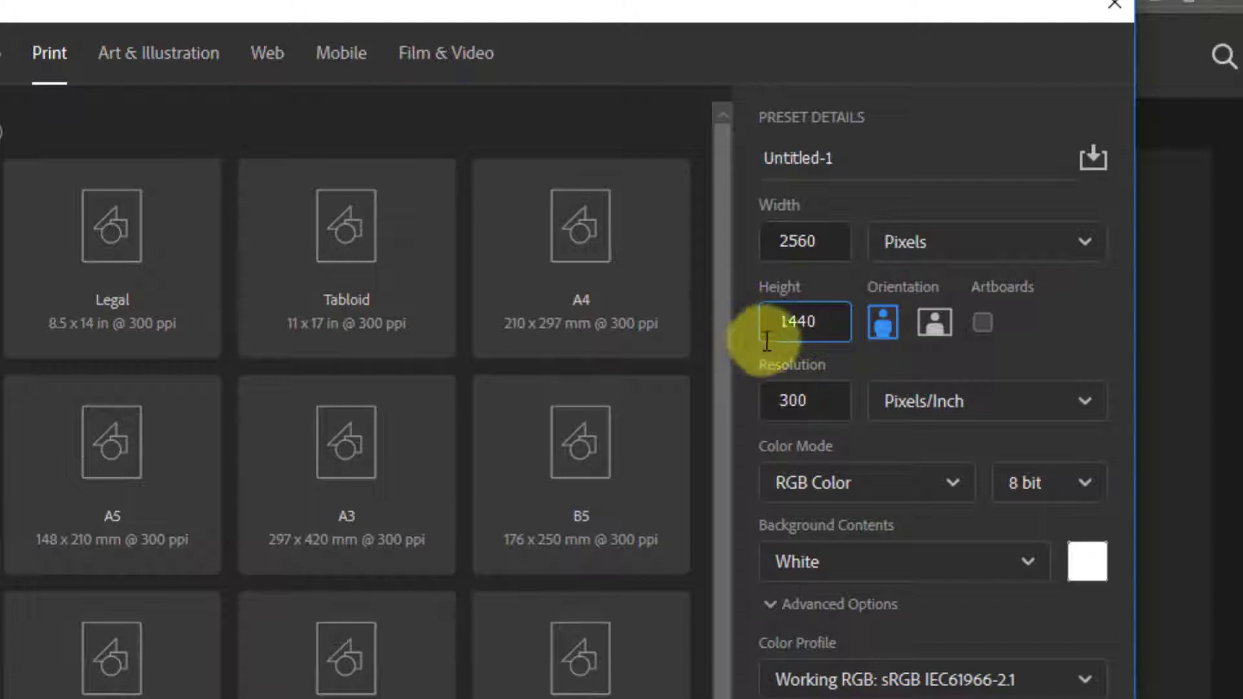
pyautogui.moveTo(815, 401); pyautogui.dragTo(750, 407)
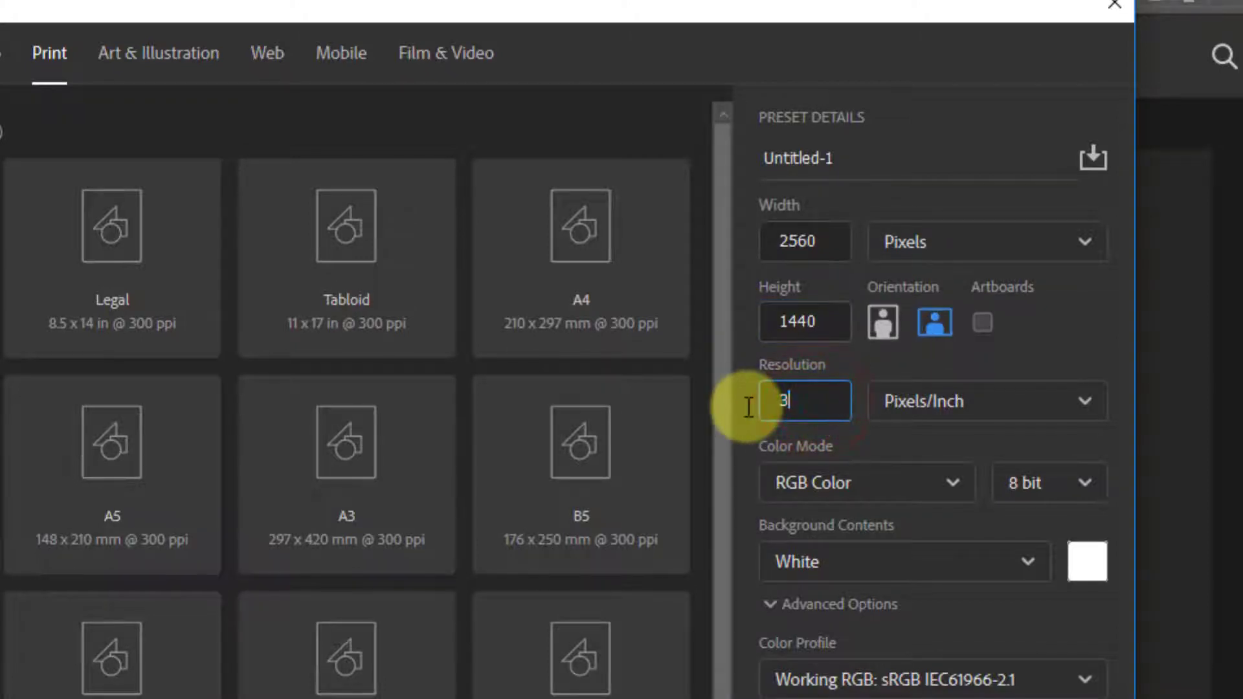
pyautogui.write('00')
pyautogui.click(952, 483)
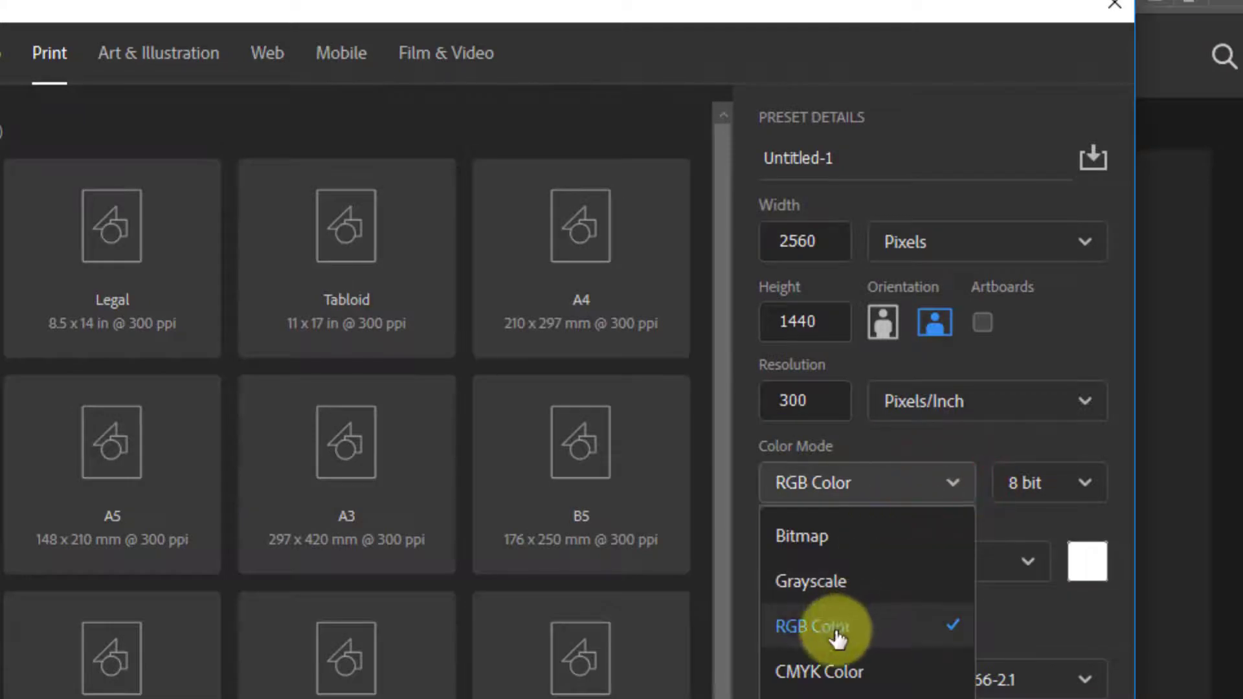
pyautogui.click(831, 630)
pyautogui.click(943, 567)
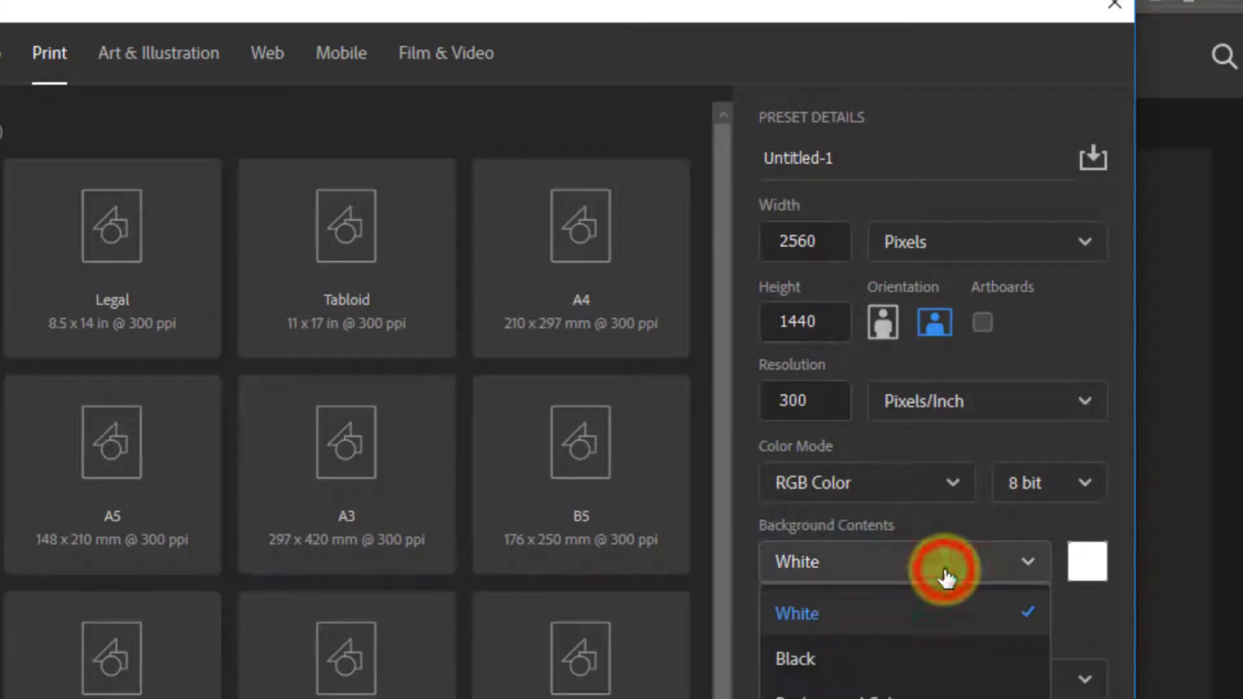
pyautogui.click(824, 626)
pyautogui.click(819, 625)
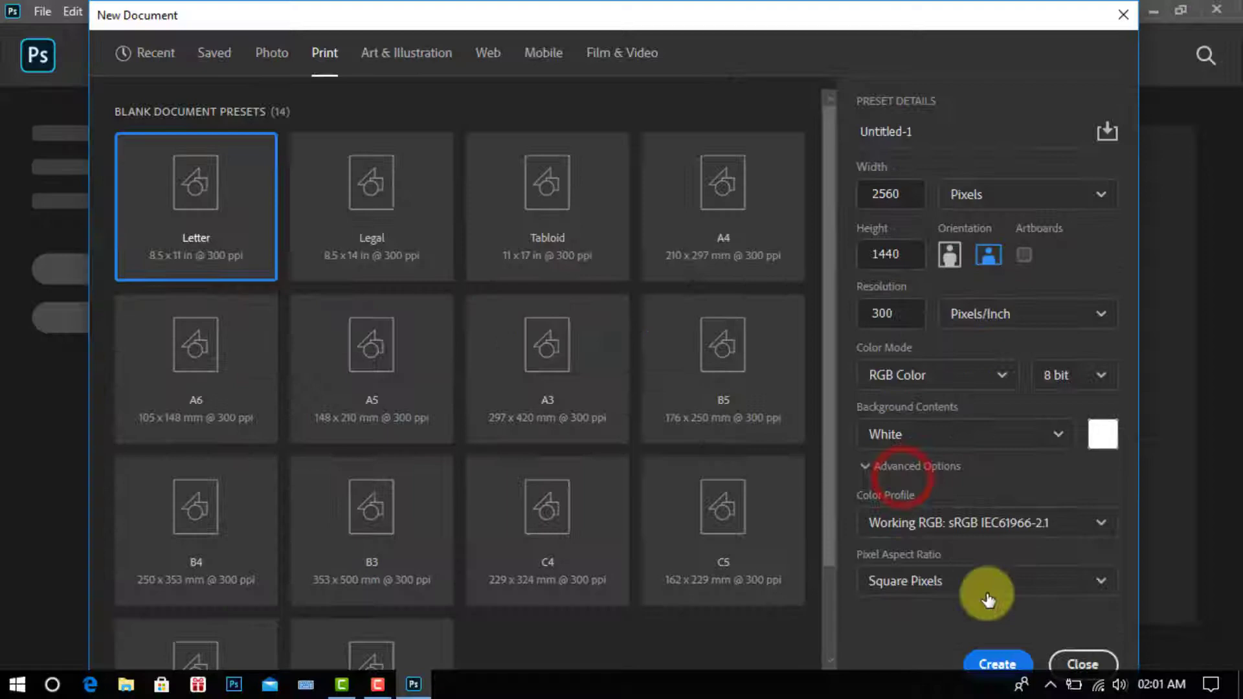
# Step: Create the new document and fit the whole canvas on screen
pyautogui.click(989, 665)
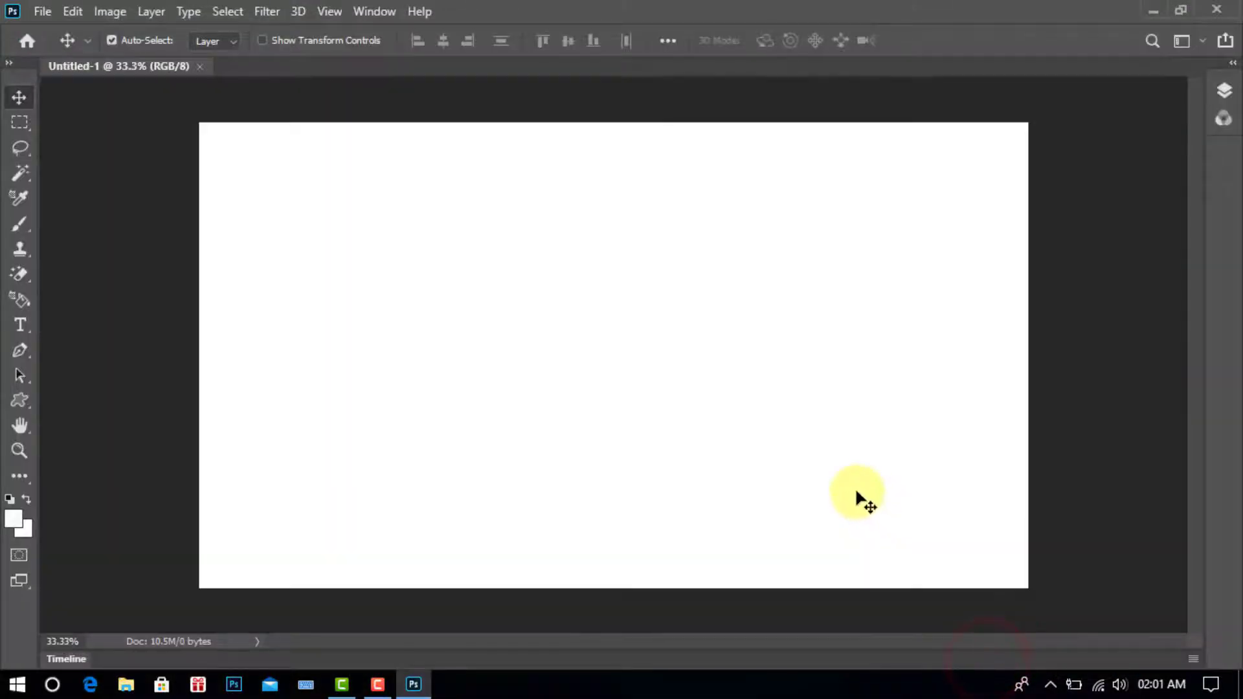
pyautogui.click(332, 12)
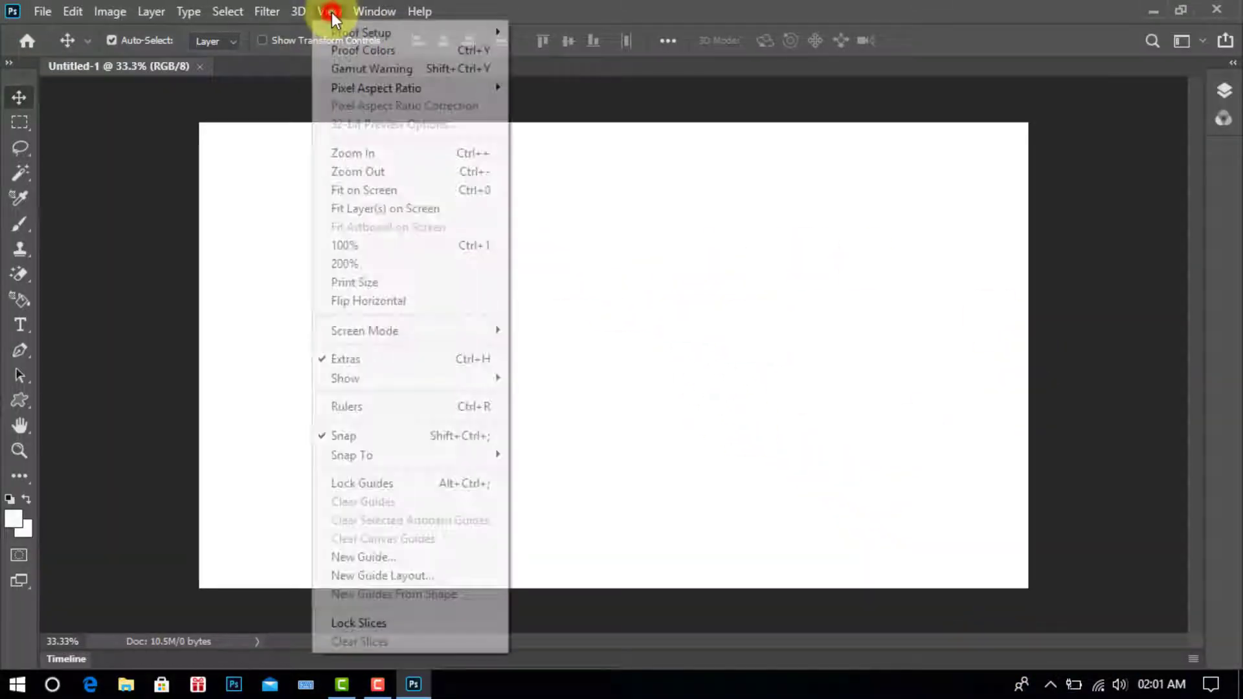
pyautogui.click(394, 191)
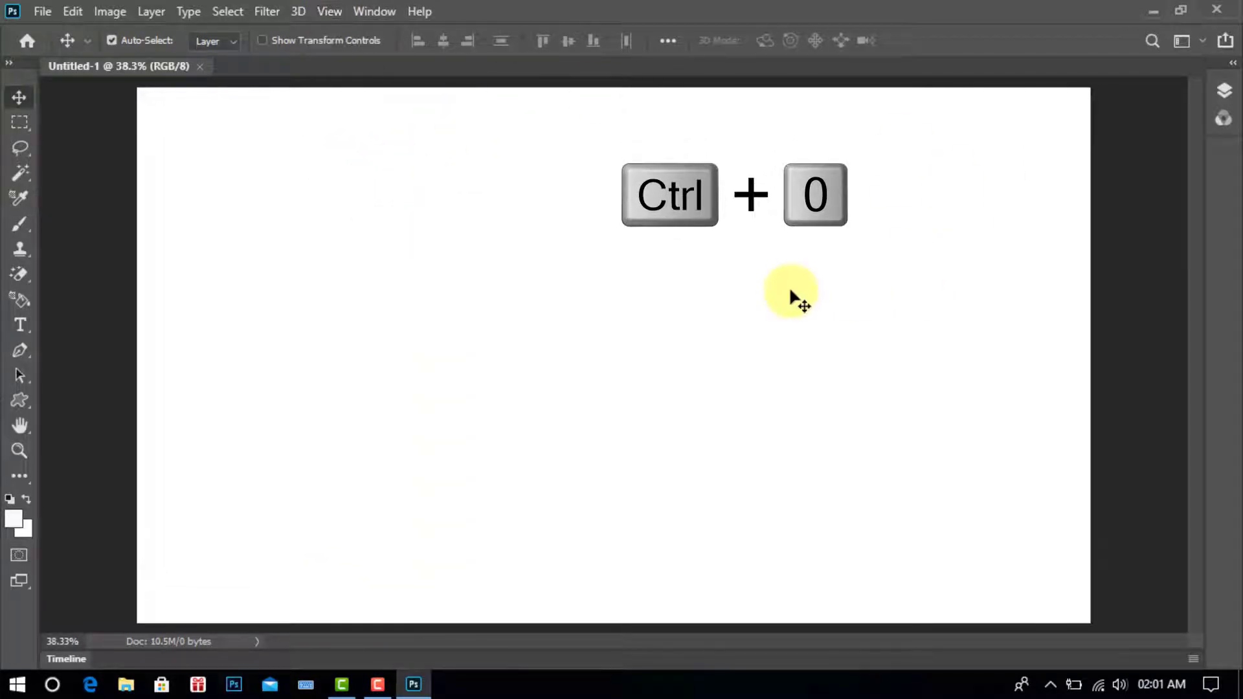
# Step: Draw a three-anchor wave path across the canvas with the Pen tool in Path mode
pyautogui.click(16, 348)
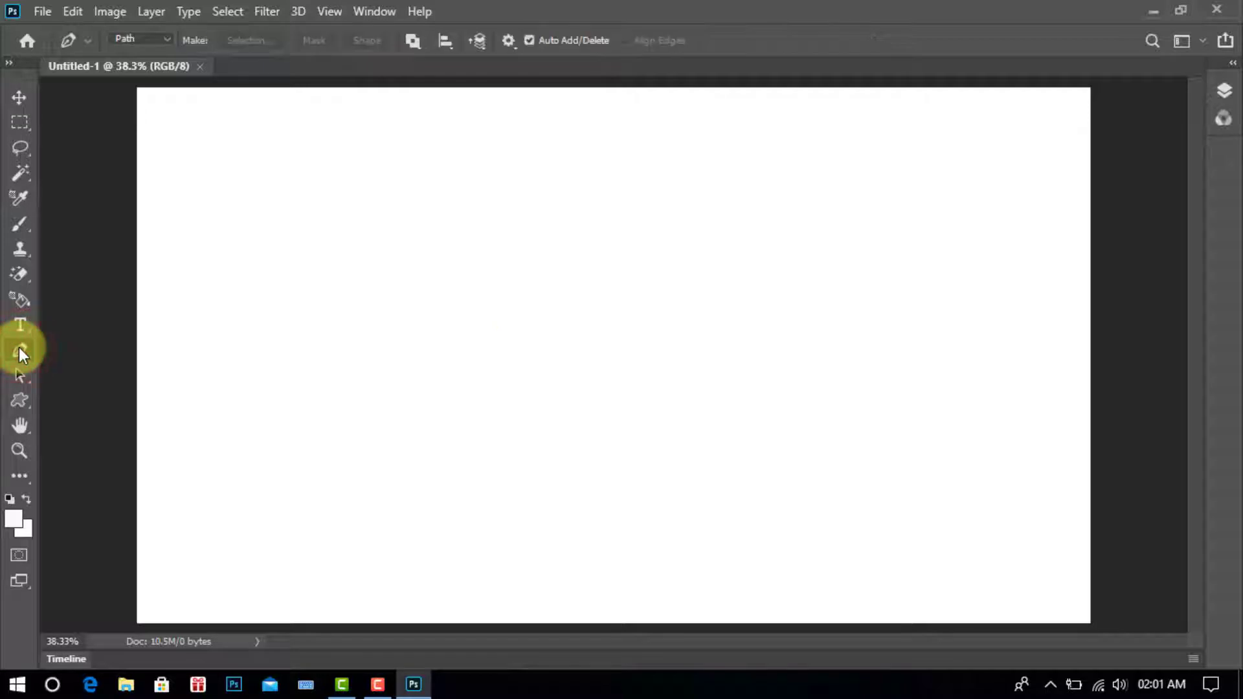
pyautogui.click(164, 40)
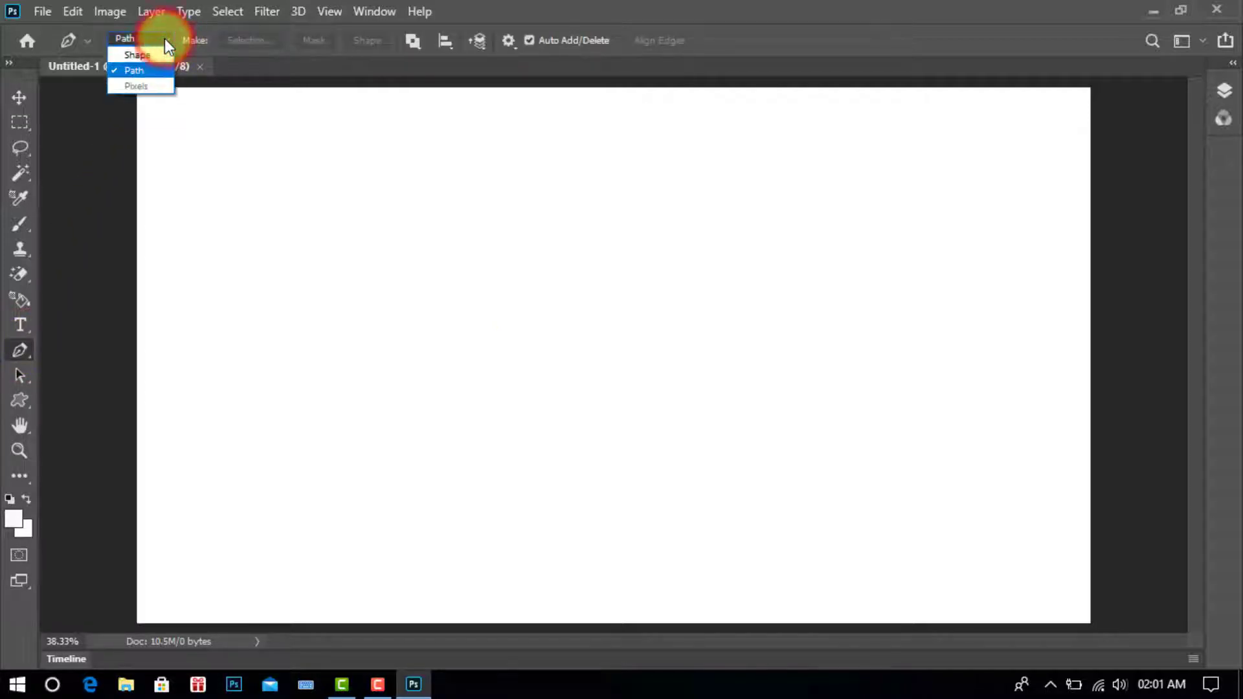
pyautogui.click(135, 70)
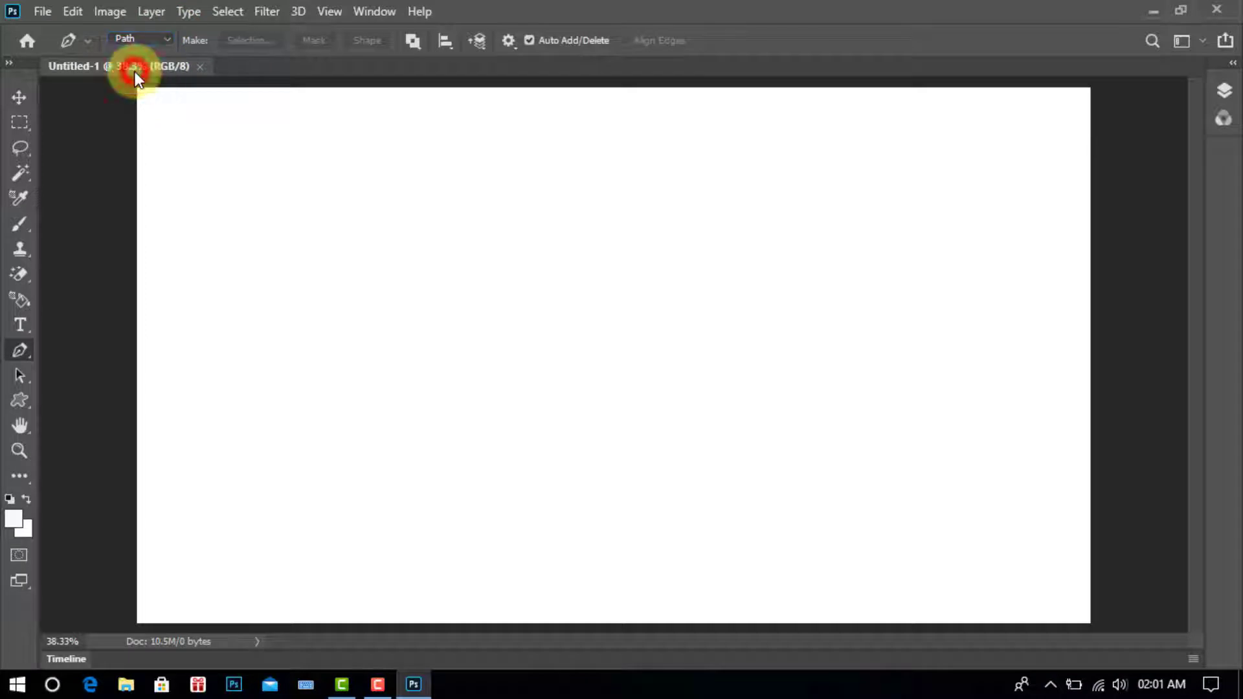
pyautogui.click(158, 294)
pyautogui.moveTo(551, 248)
pyautogui.mouseDown()
pyautogui.moveTo(722, 349)
pyautogui.moveTo(831, 374)
pyautogui.mouseUp()
pyautogui.moveTo(1005, 145); pyautogui.dragTo(1042, 95)
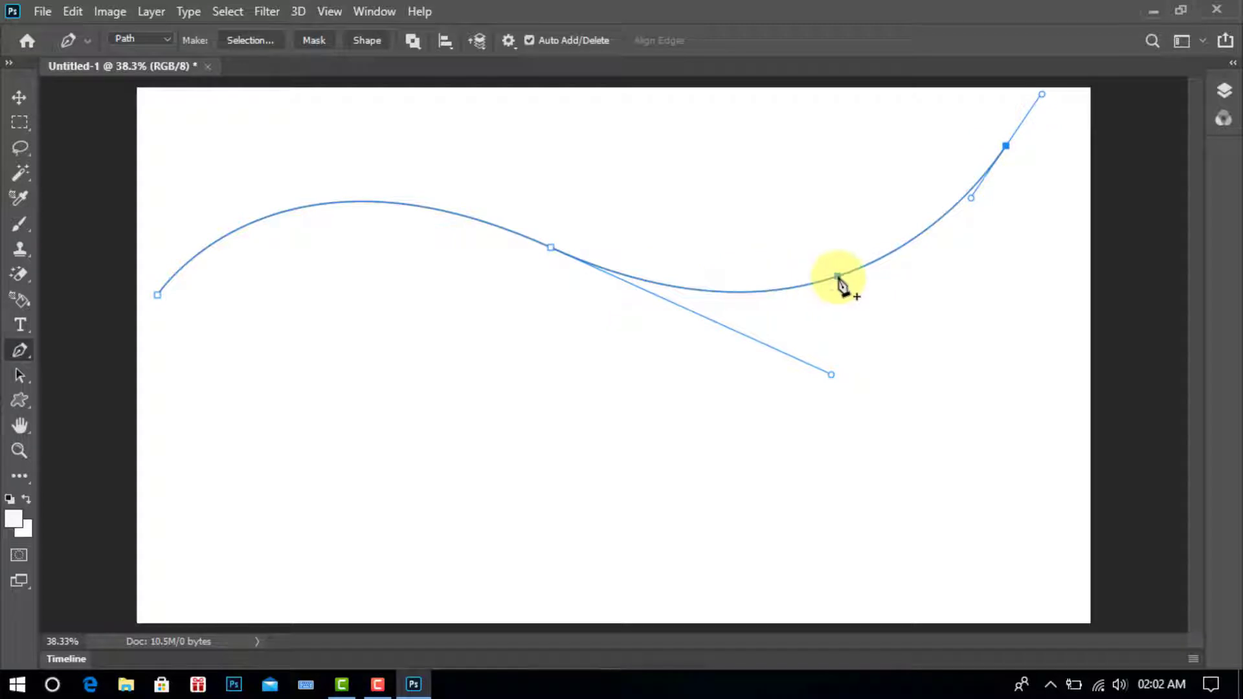
# Step: Set the Type tool font to Arial Bold at 18 pt
pyautogui.click(19, 326)
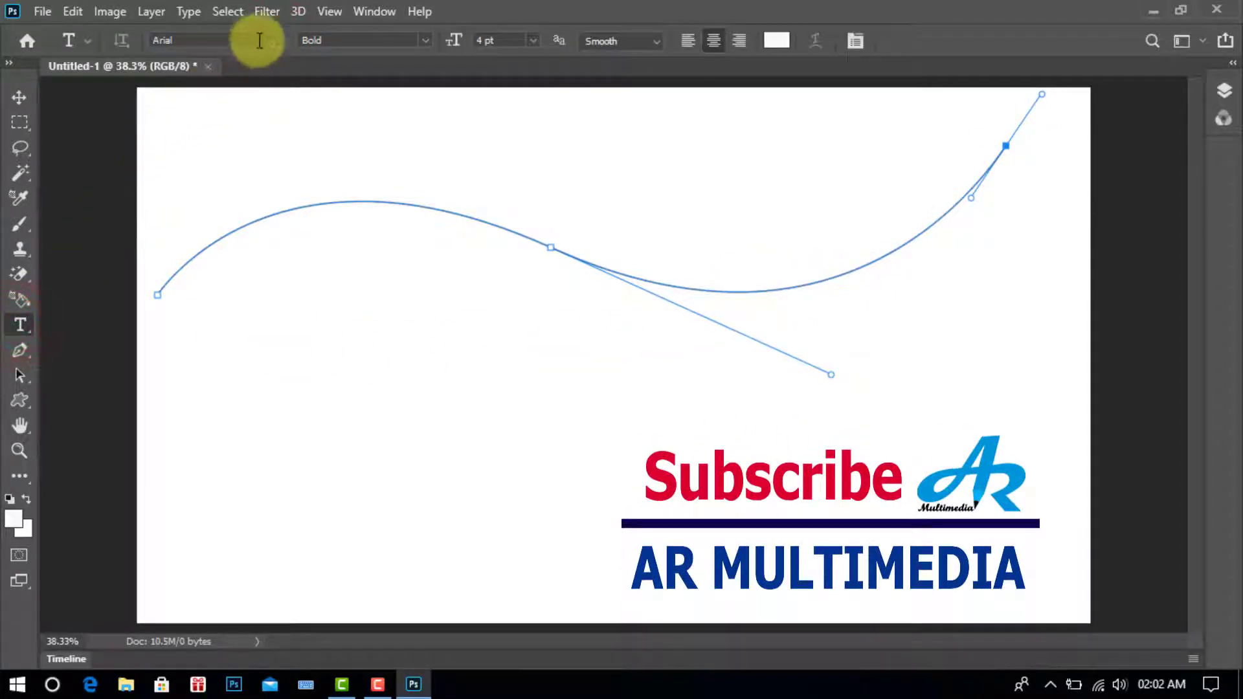
pyautogui.click(281, 40)
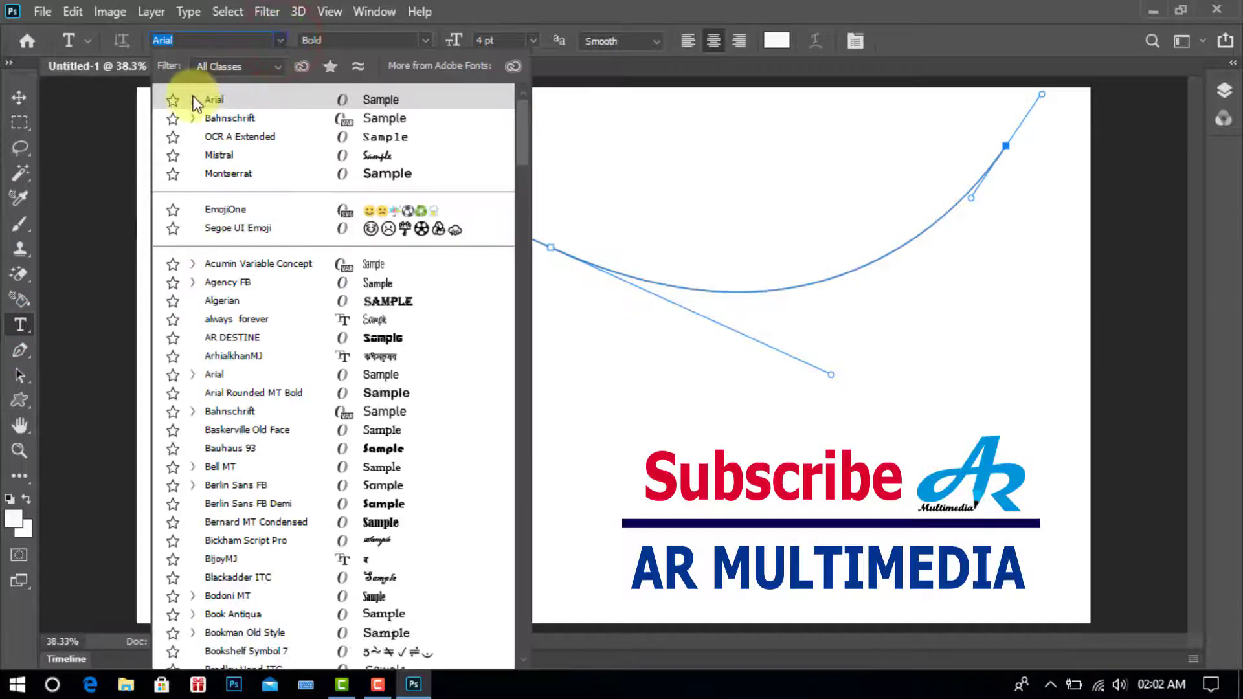
pyautogui.click(231, 103)
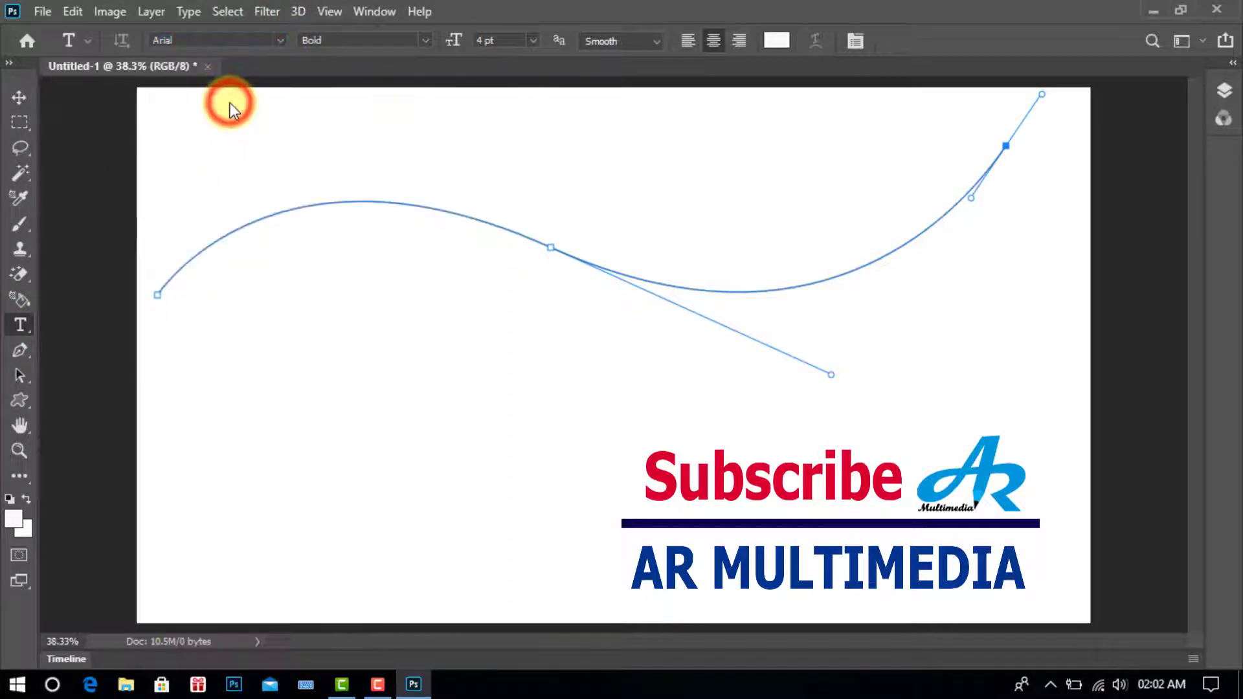
pyautogui.click(424, 40)
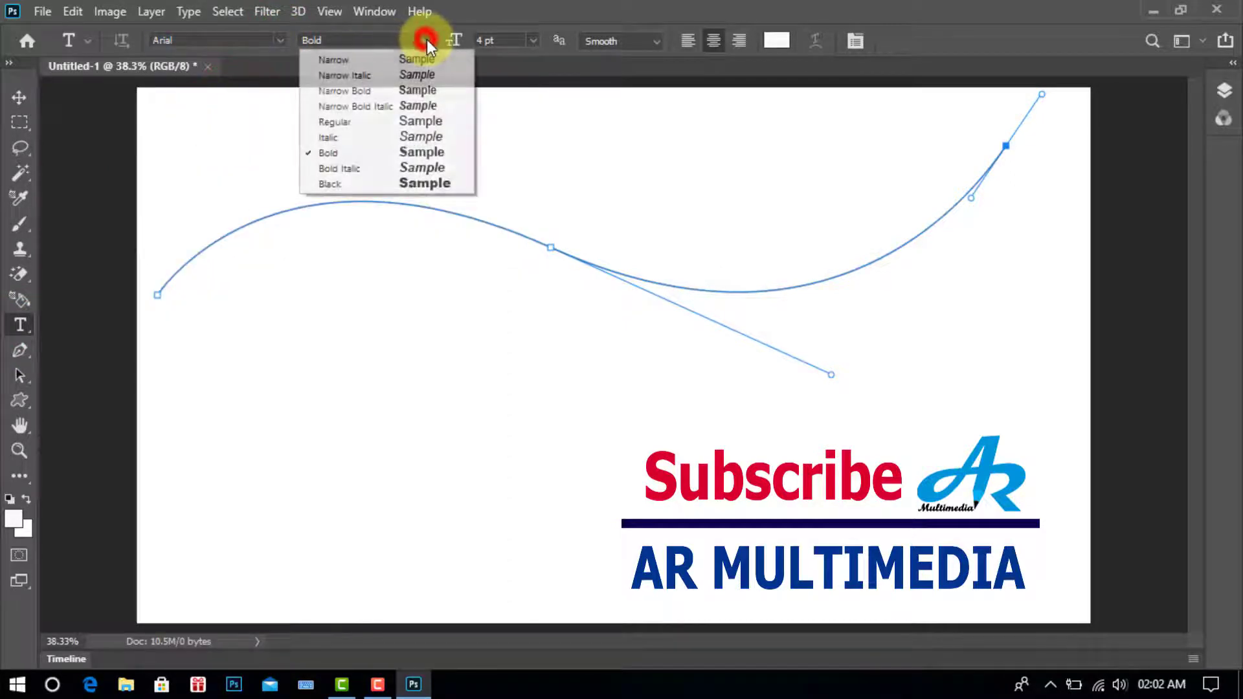
pyautogui.click(328, 153)
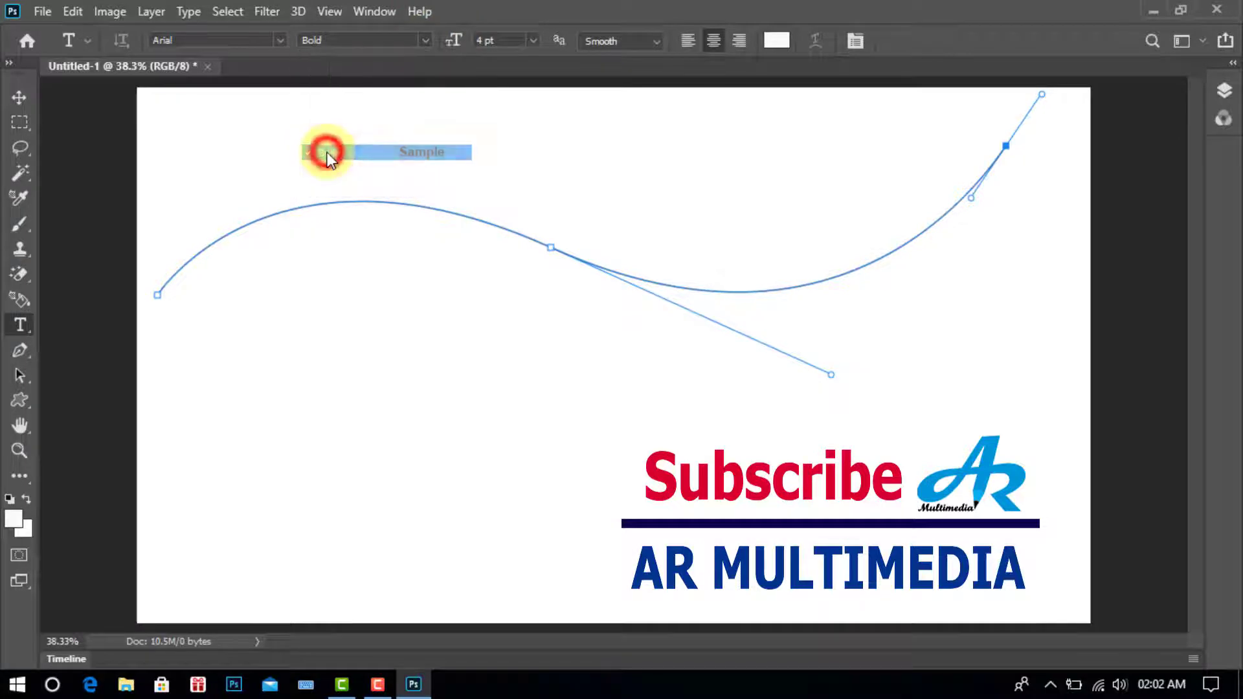
pyautogui.click(531, 40)
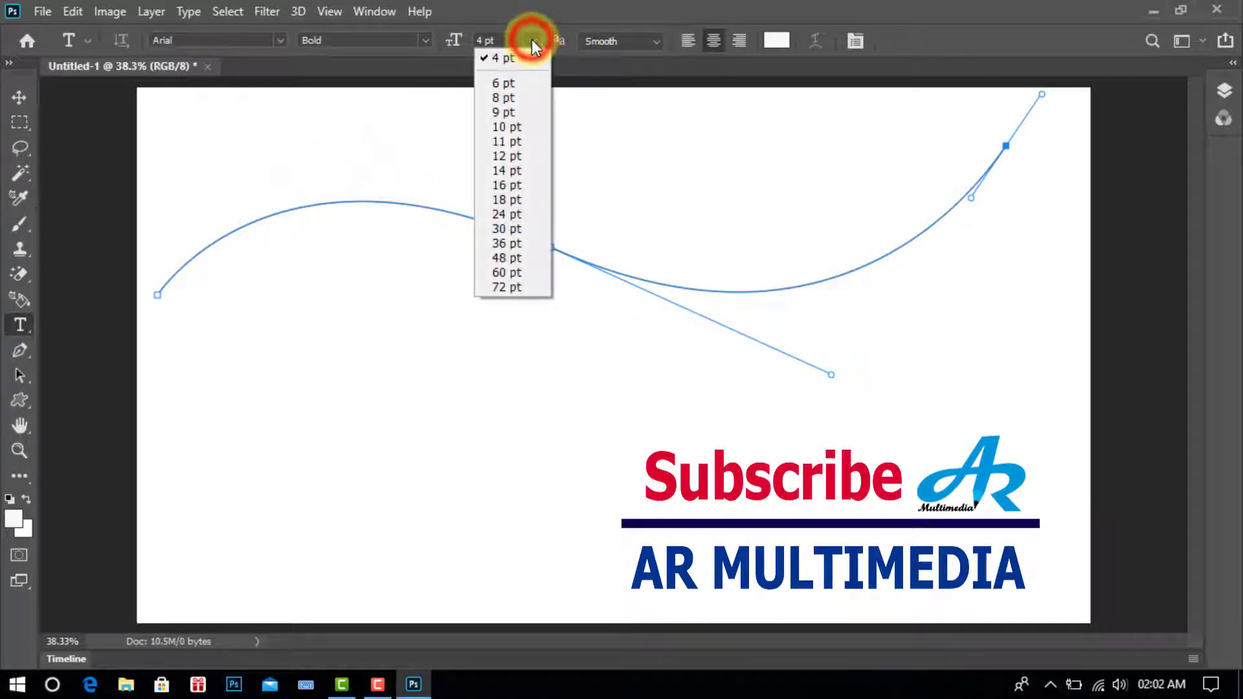
pyautogui.click(506, 199)
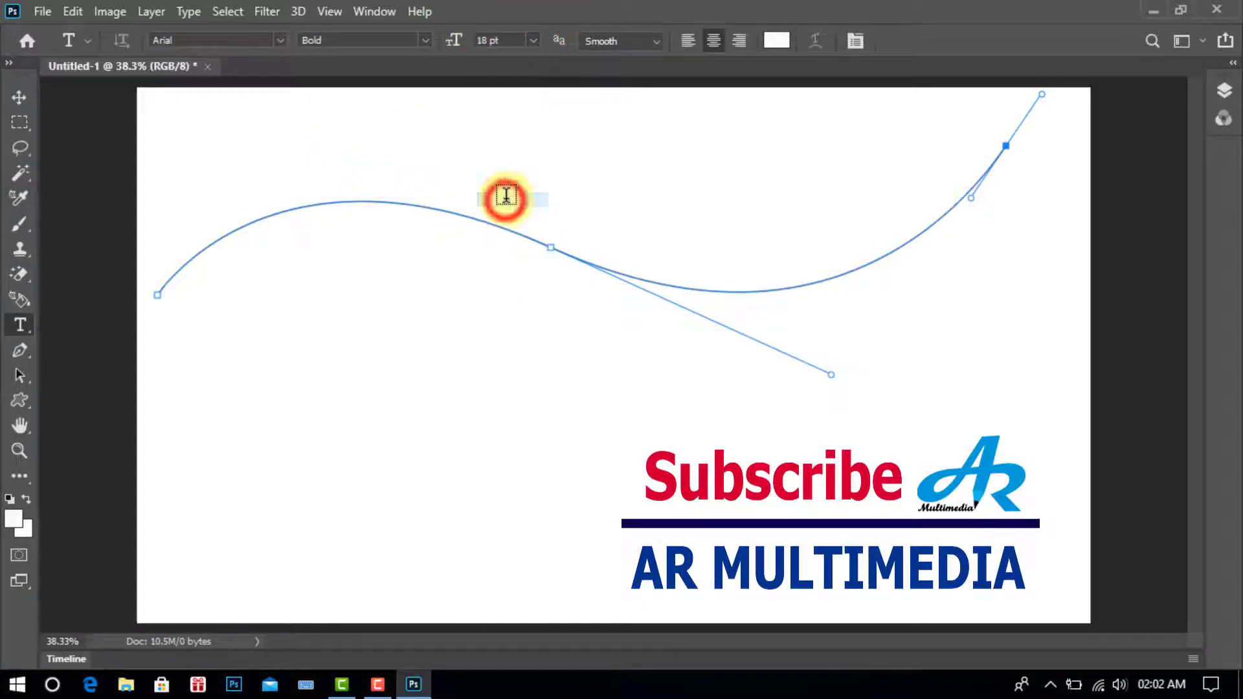
# Step: Keep Smooth anti-aliasing and make the text colour black
pyautogui.click(658, 41)
pyautogui.click(603, 115)
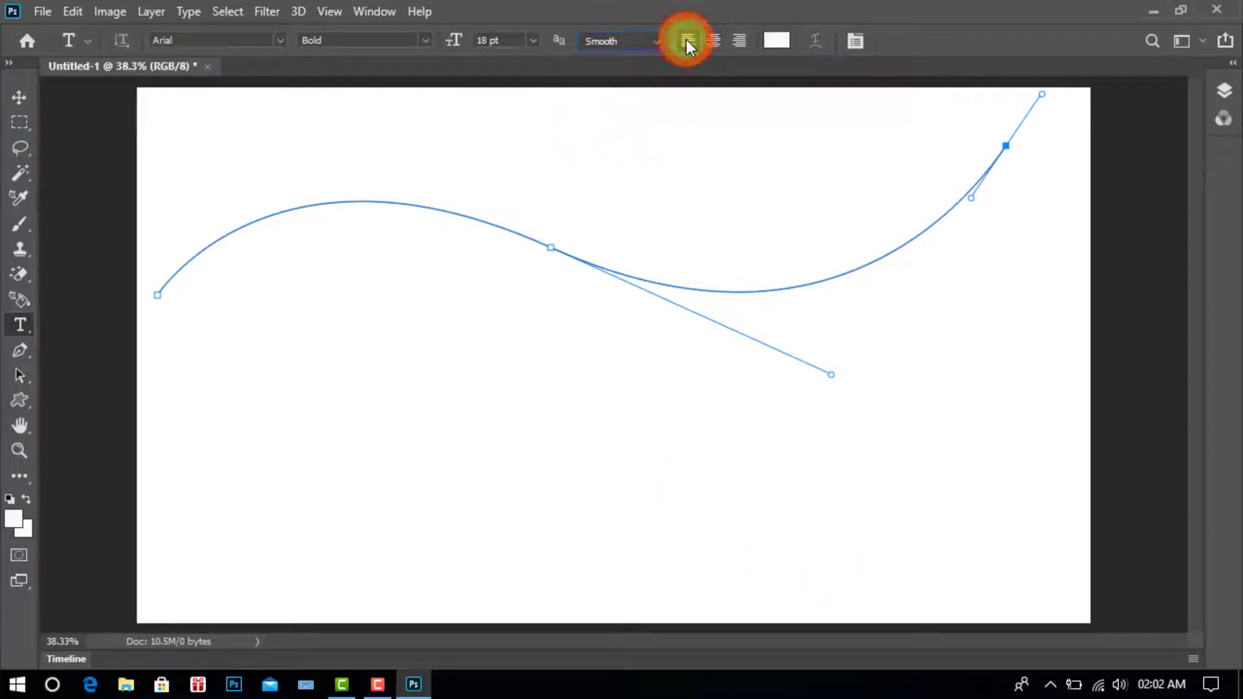
pyautogui.click(777, 41)
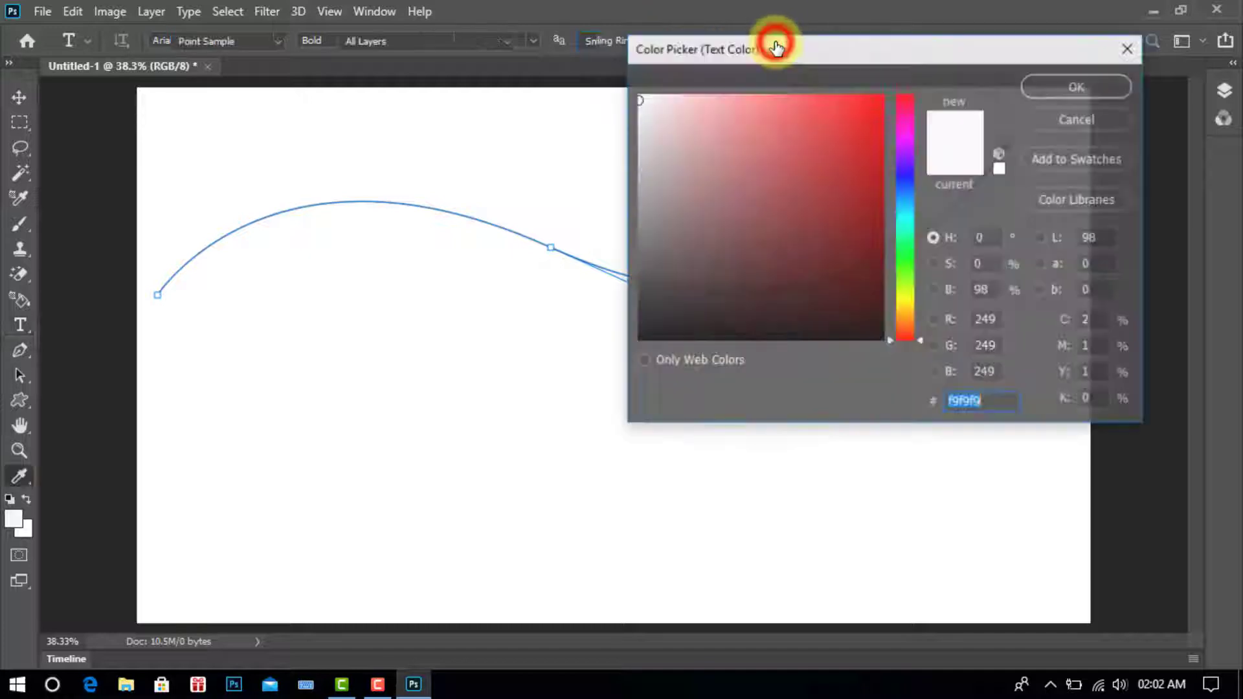
pyautogui.click(876, 337)
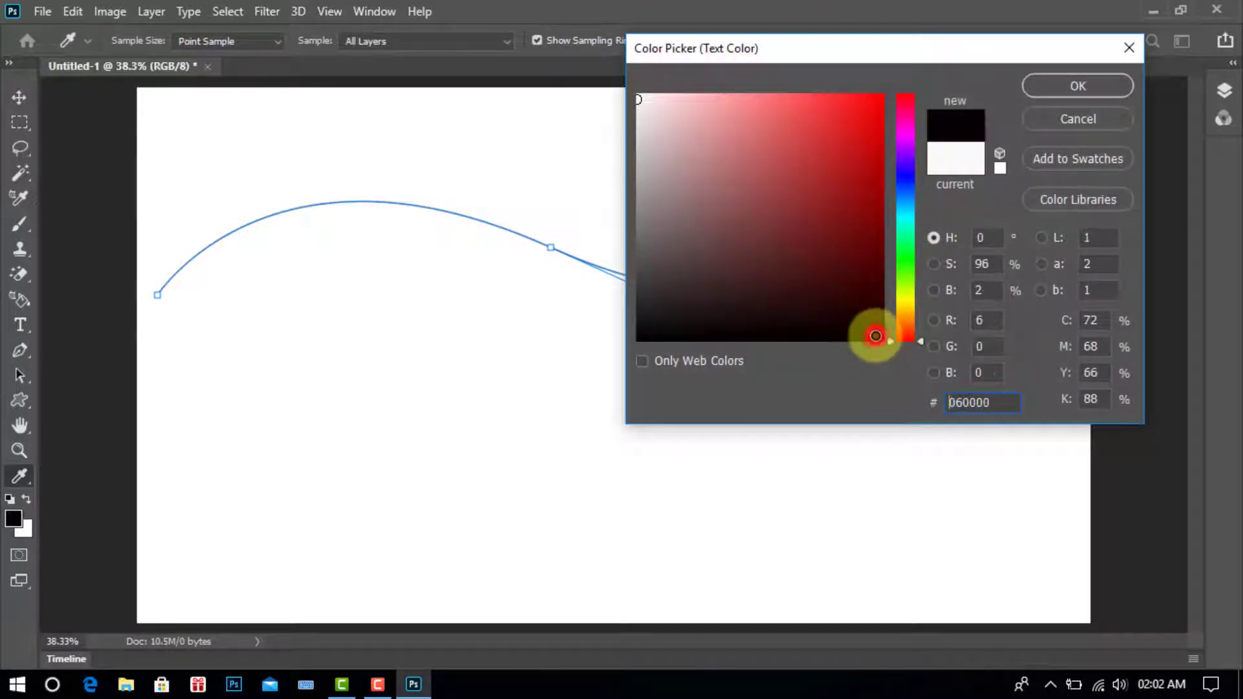
pyautogui.click(1073, 89)
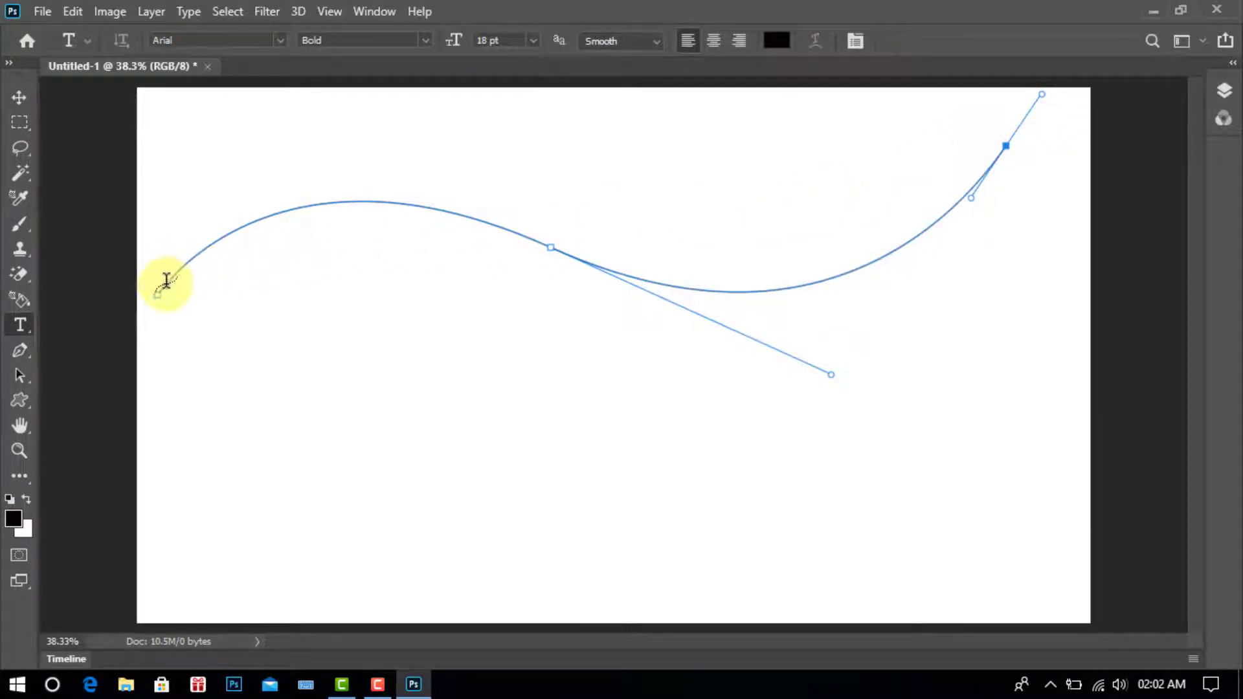
# Step: Fill the wave path with repeated 'Write your text here' and select all of it
pyautogui.click(167, 280)
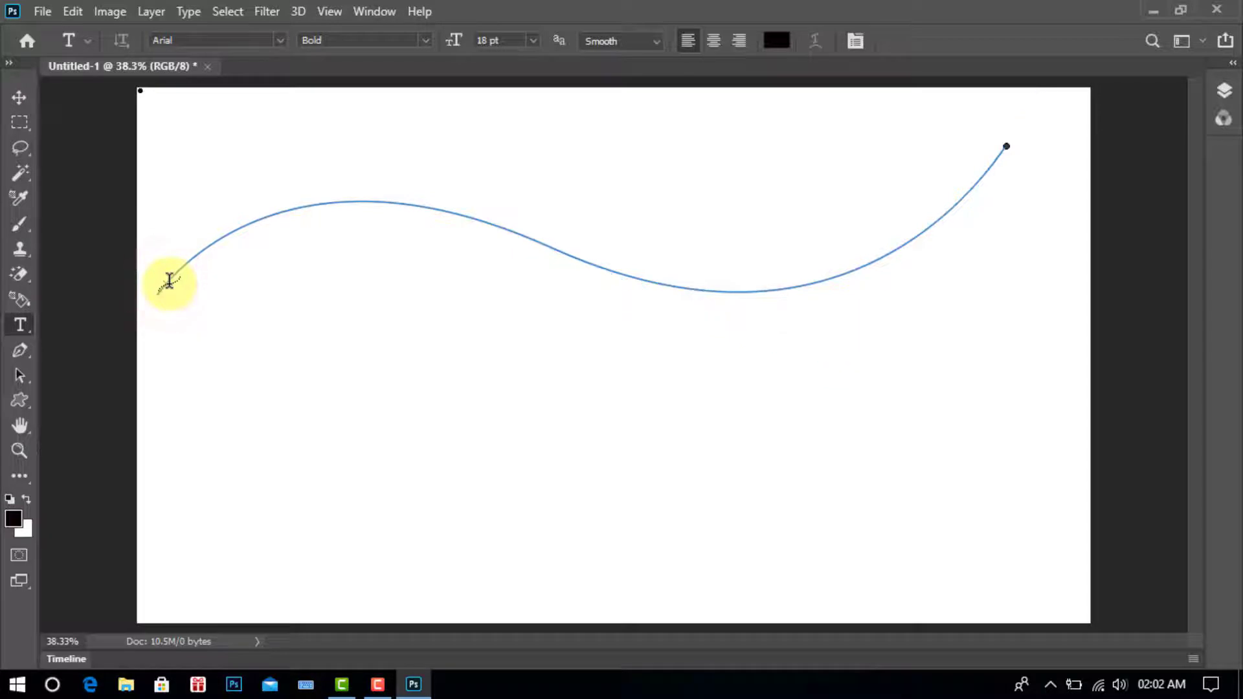
pyautogui.write('Write y')
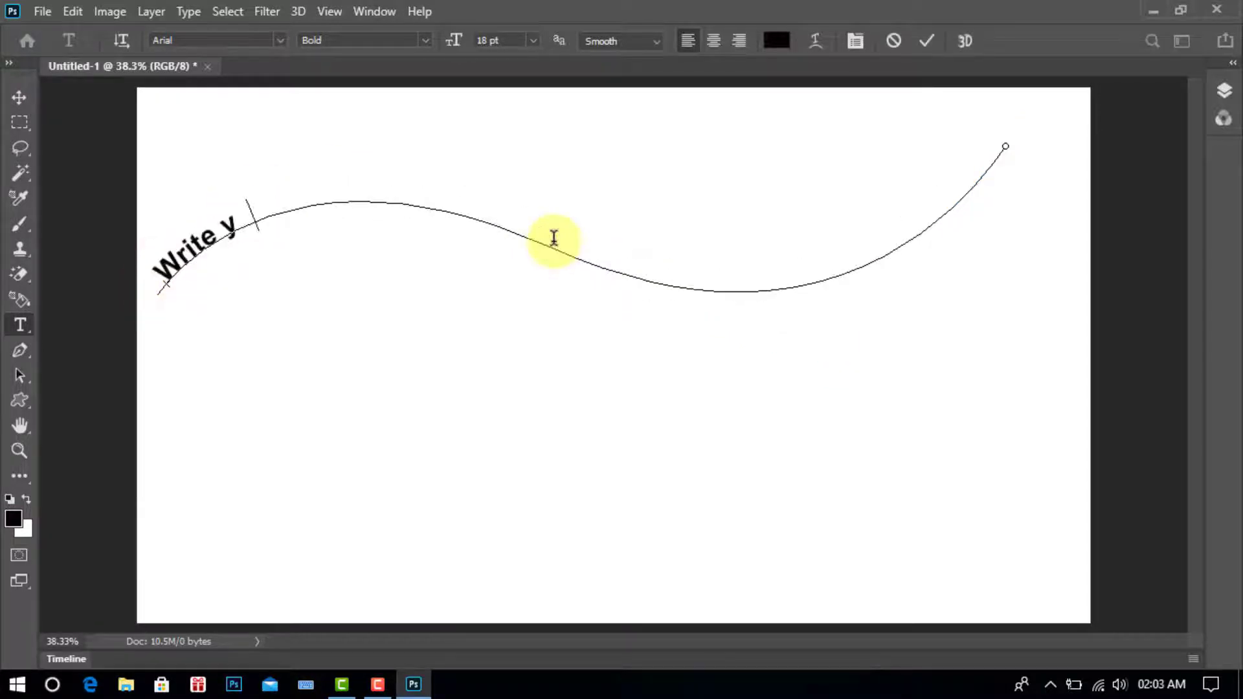
pyautogui.write('our text here, write')
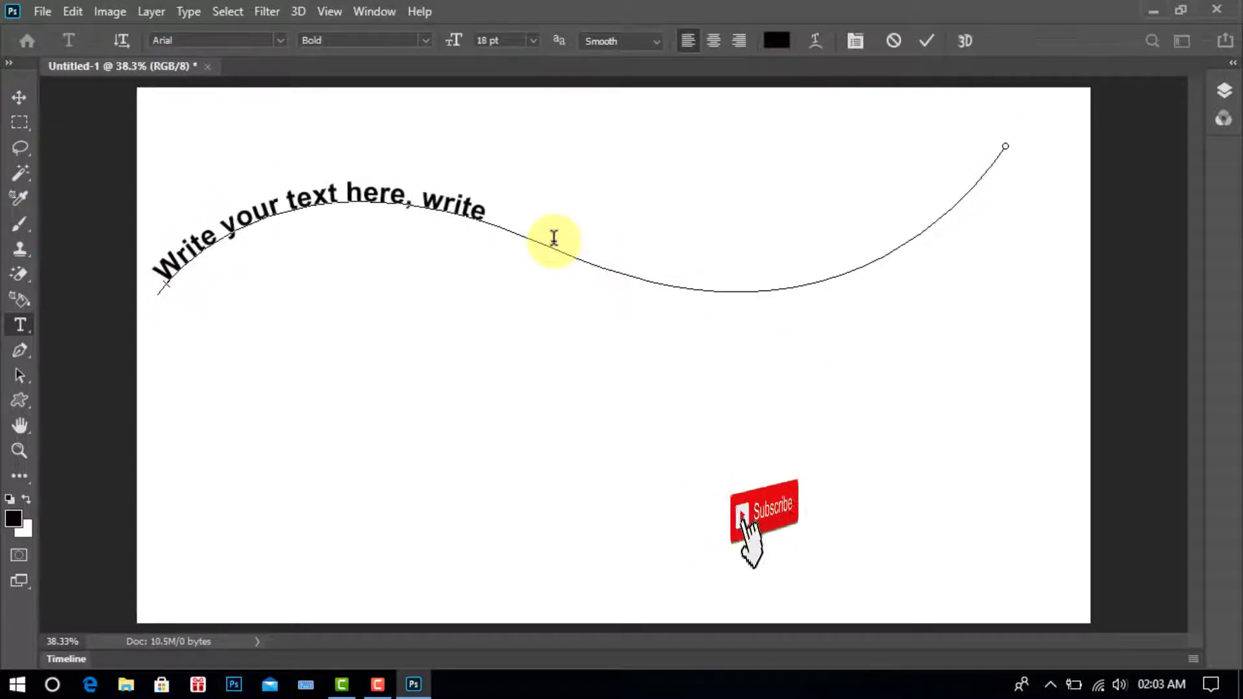
pyautogui.write(' your text here, write your text here, write')
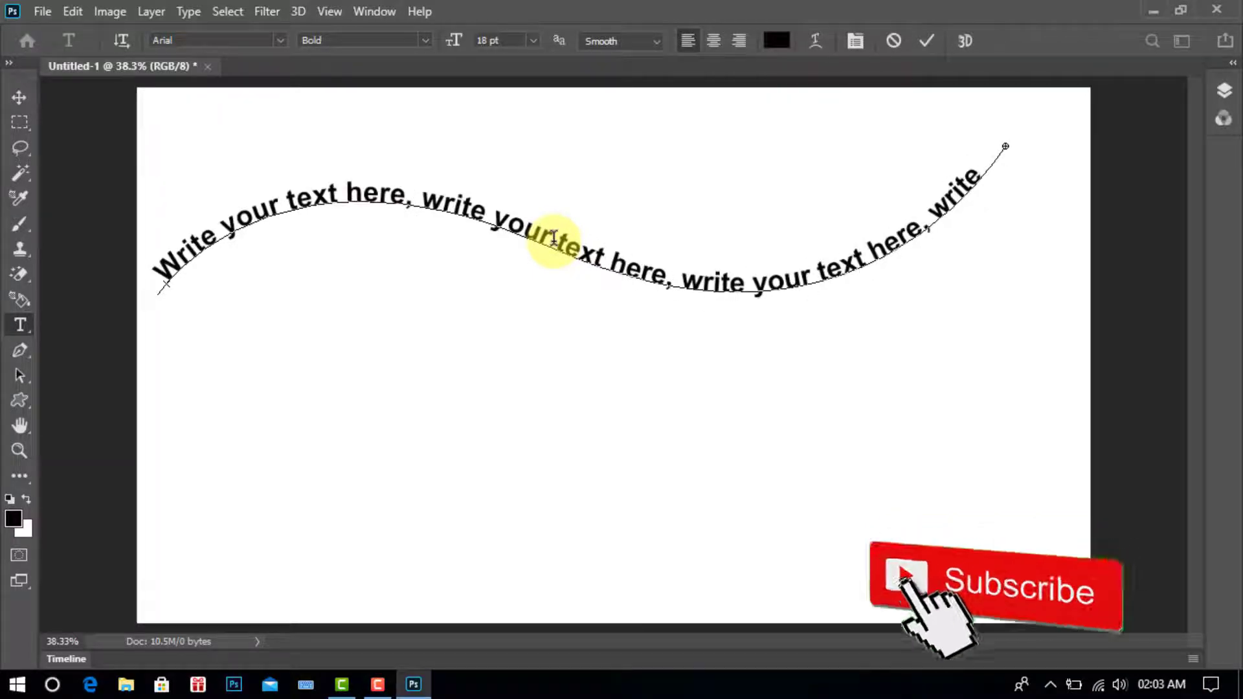
pyautogui.click(157, 273)
pyautogui.moveTo(182, 233); pyautogui.dragTo(1003, 167)
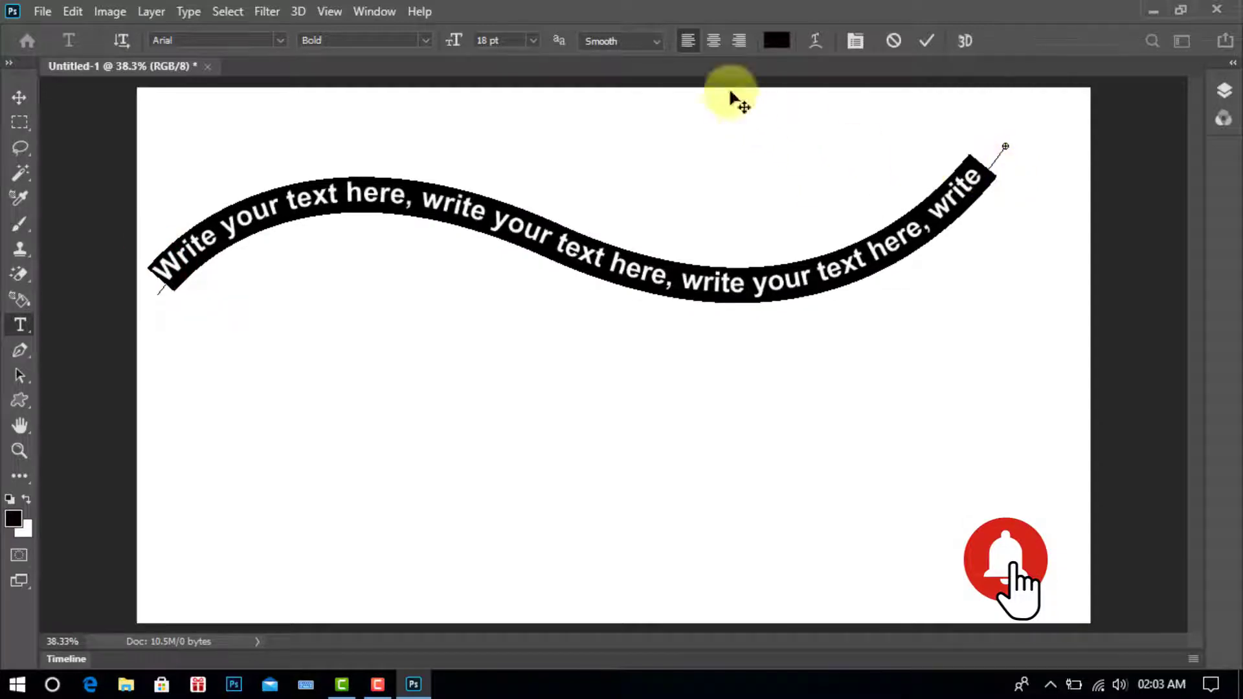
# Step: Try the path text at 14 pt and 30 pt, then make it red and commit
pyautogui.click(532, 41)
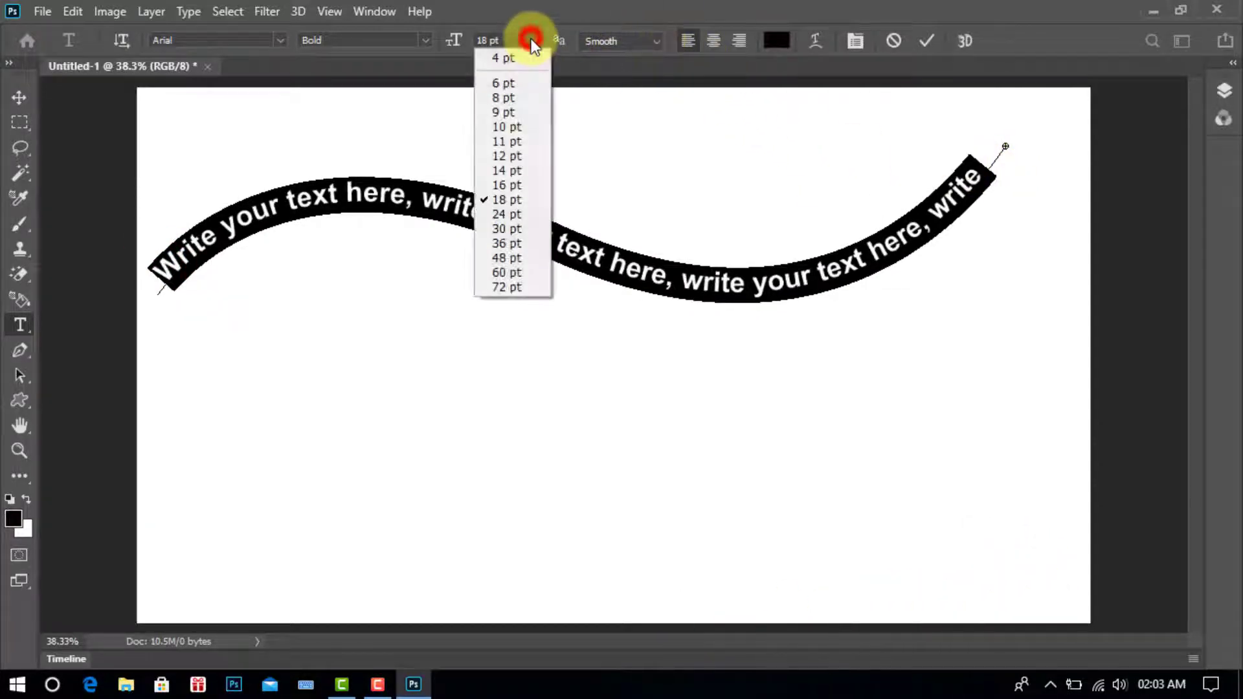
pyautogui.click(506, 170)
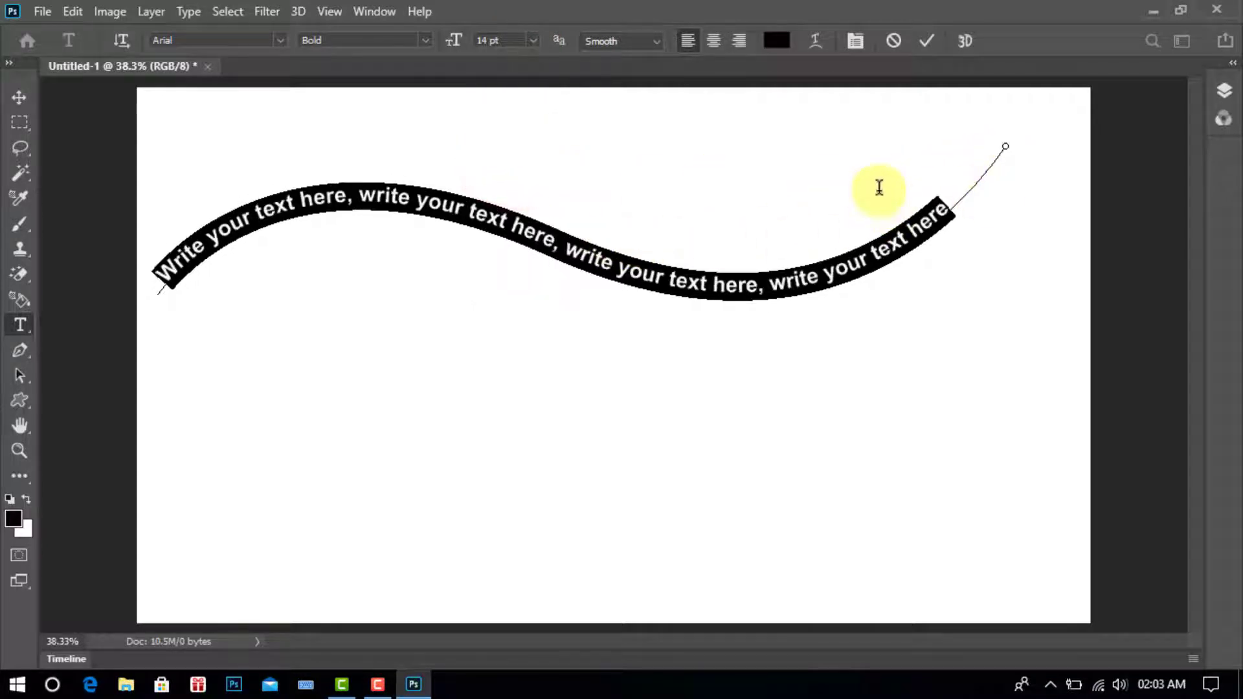
pyautogui.click(531, 41)
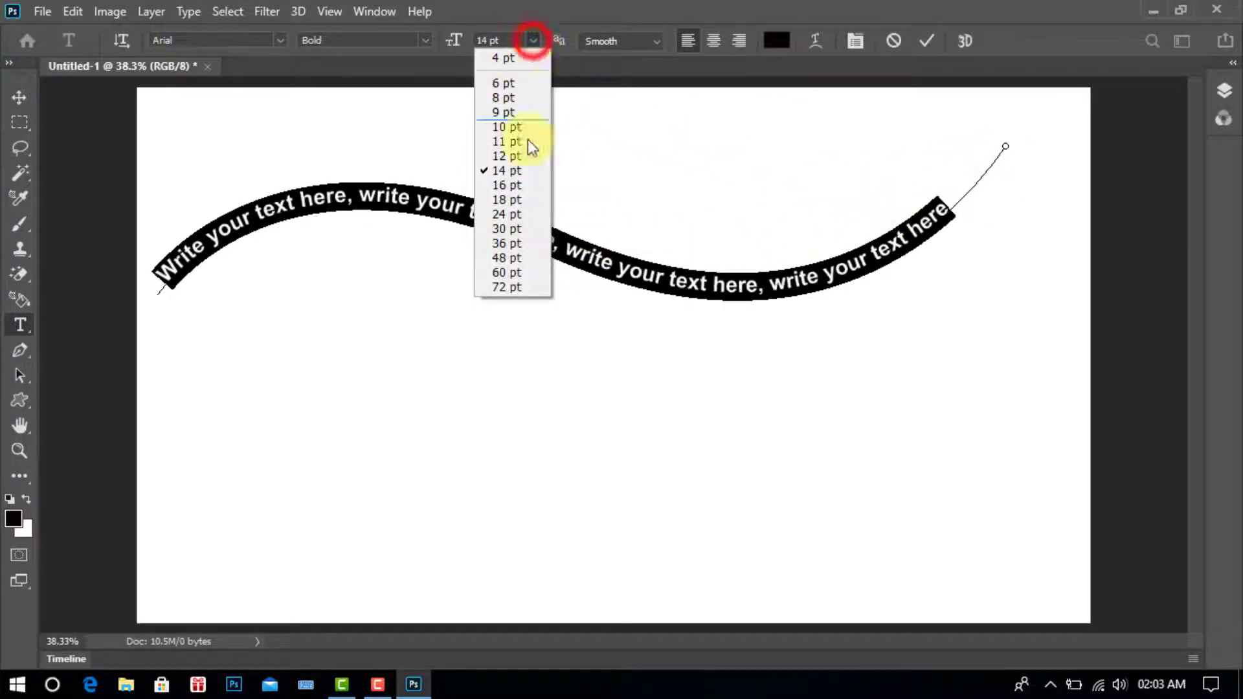
pyautogui.click(506, 230)
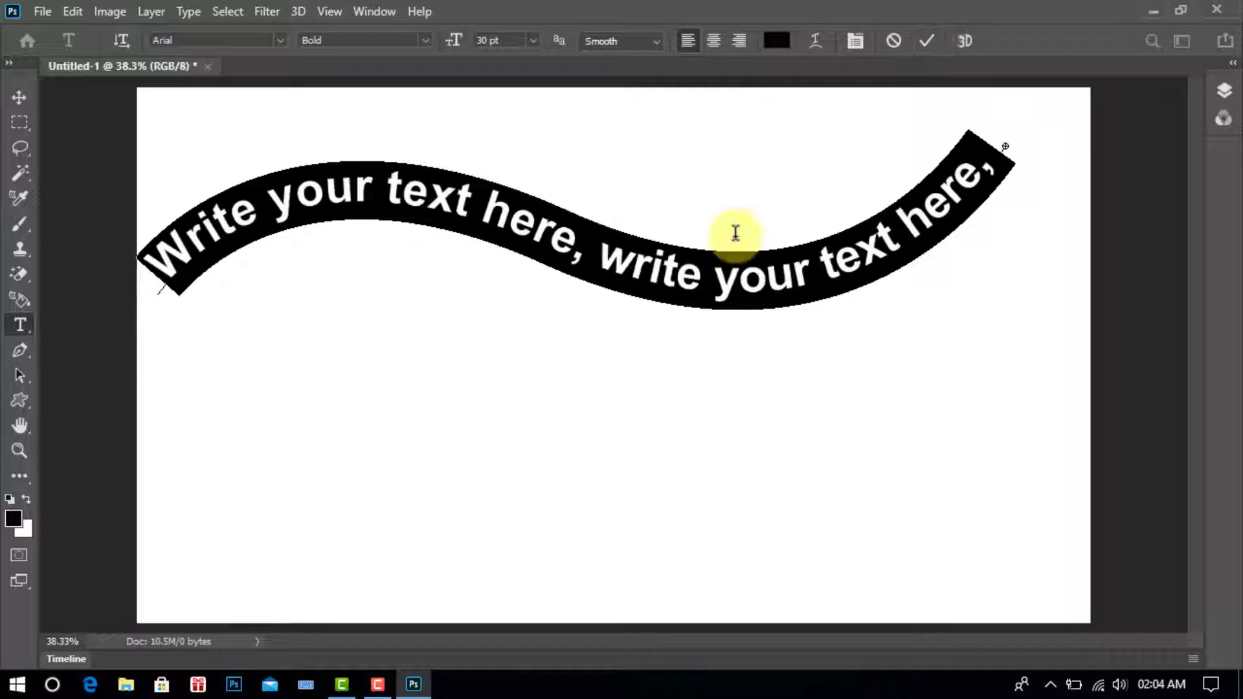
pyautogui.click(776, 39)
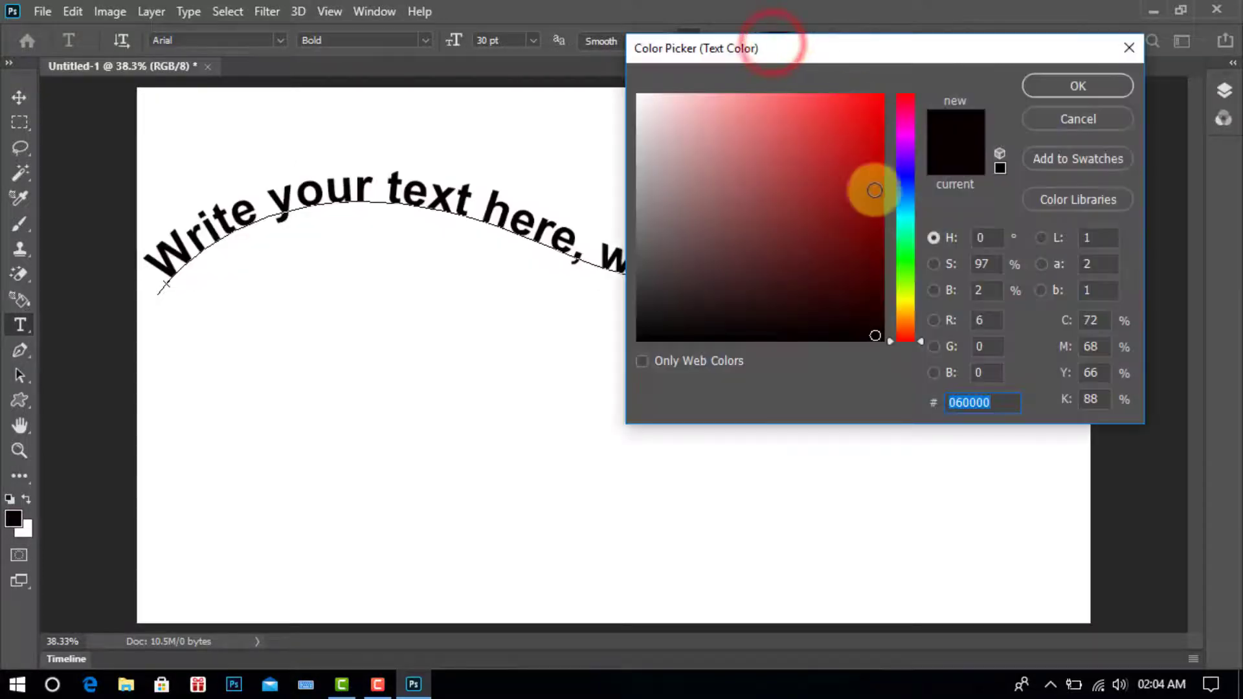
pyautogui.click(873, 127)
pyautogui.click(1080, 86)
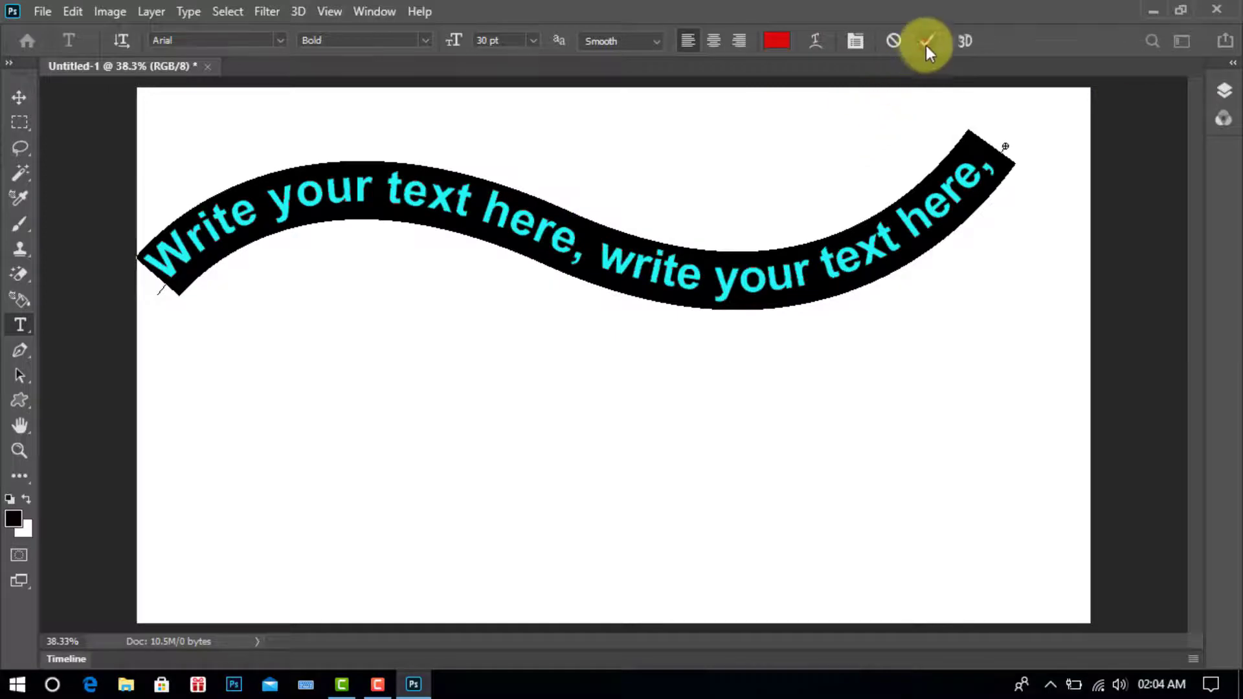
pyautogui.click(928, 40)
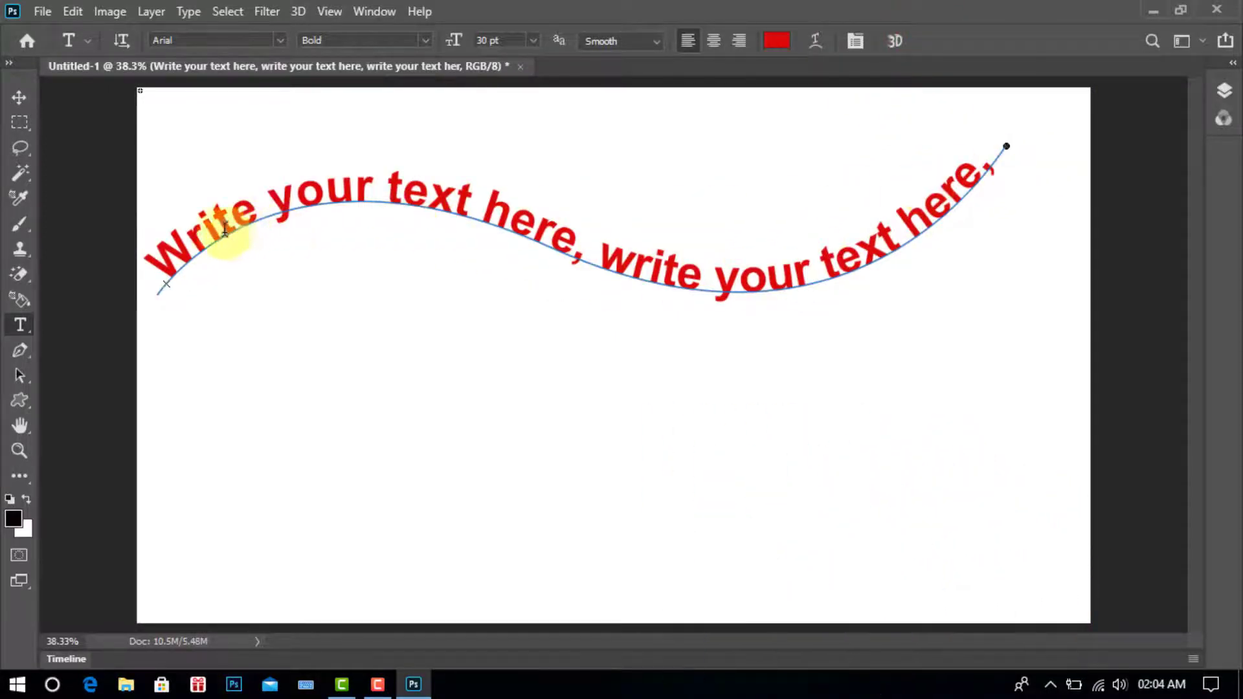
# Step: Reselect all of the wave text and set it back to 18 pt
pyautogui.click(204, 230)
pyautogui.hotkey('ctrl', 'a')
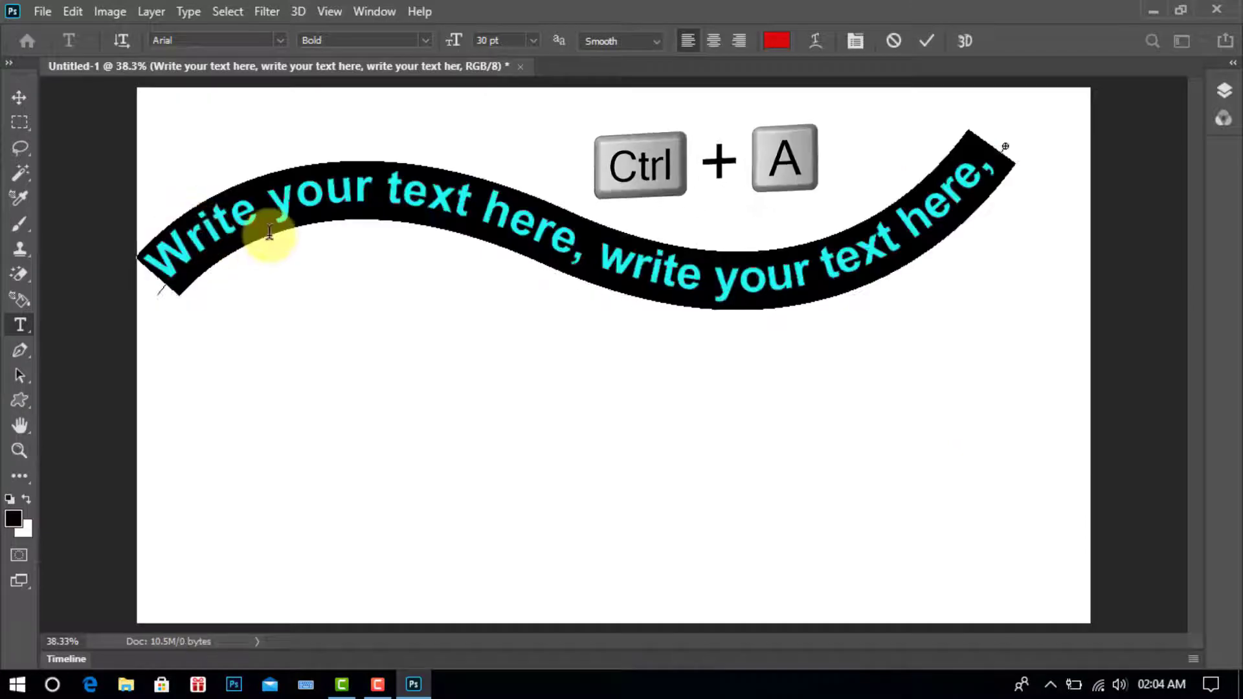
pyautogui.click(533, 41)
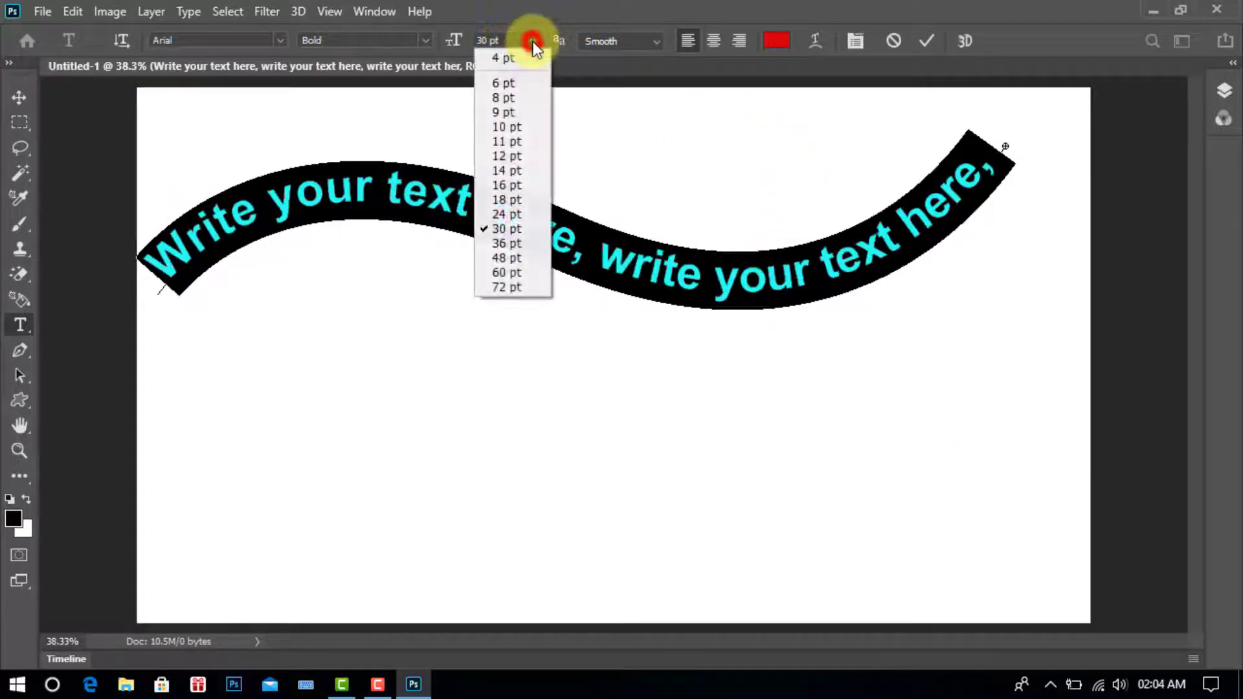
pyautogui.click(504, 199)
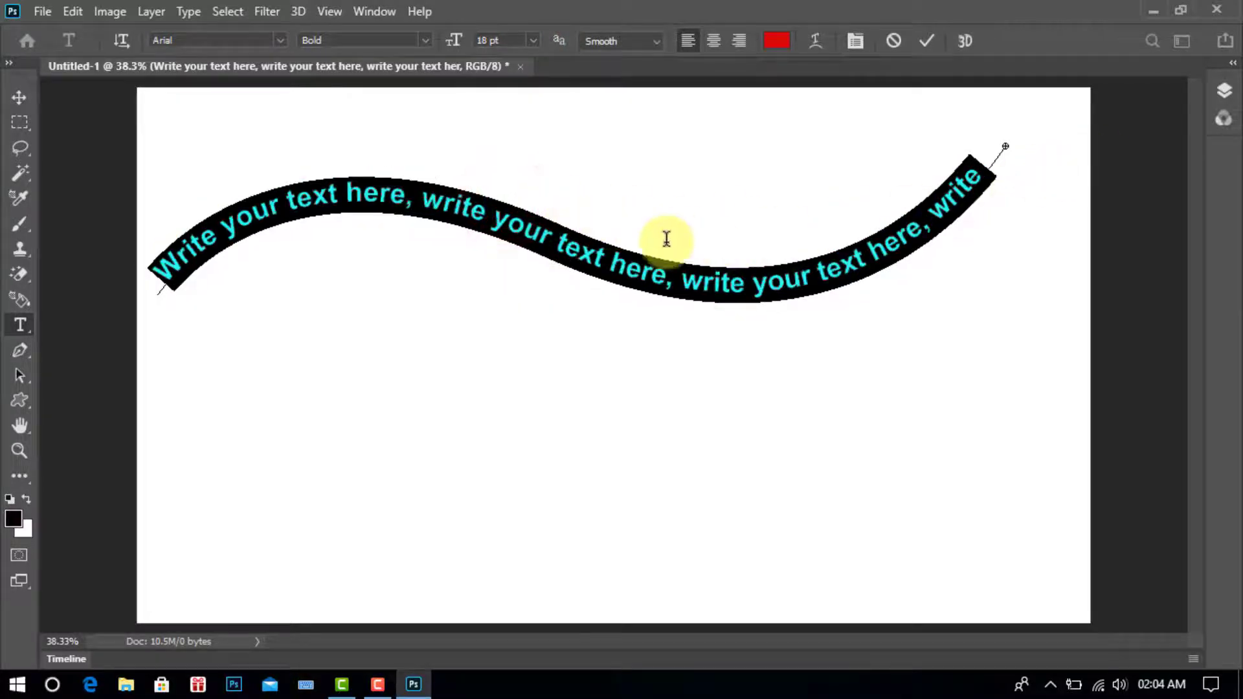
# Step: Duplicate the wave text layer by Alt-dragging it with the Move tool
pyautogui.click(15, 96)
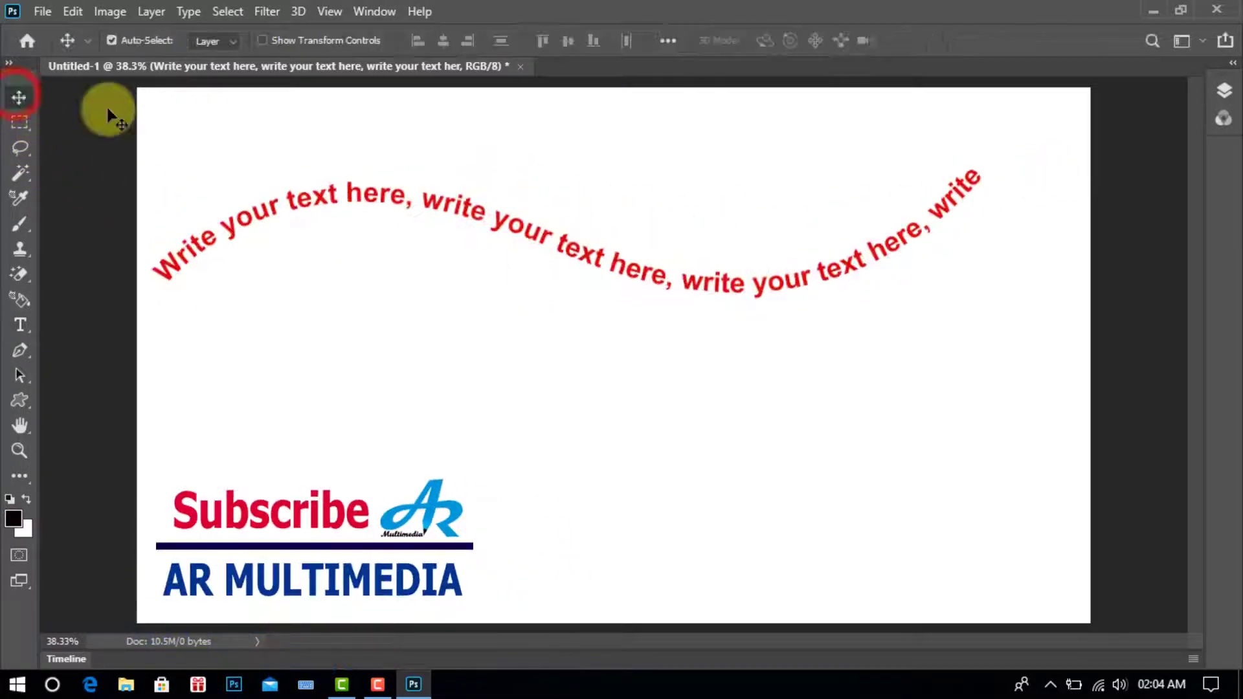
pyautogui.moveTo(474, 220)
pyautogui.mouseDown()
pyautogui.moveTo(500, 162)
pyautogui.moveTo(533, 221)
pyautogui.mouseUp()
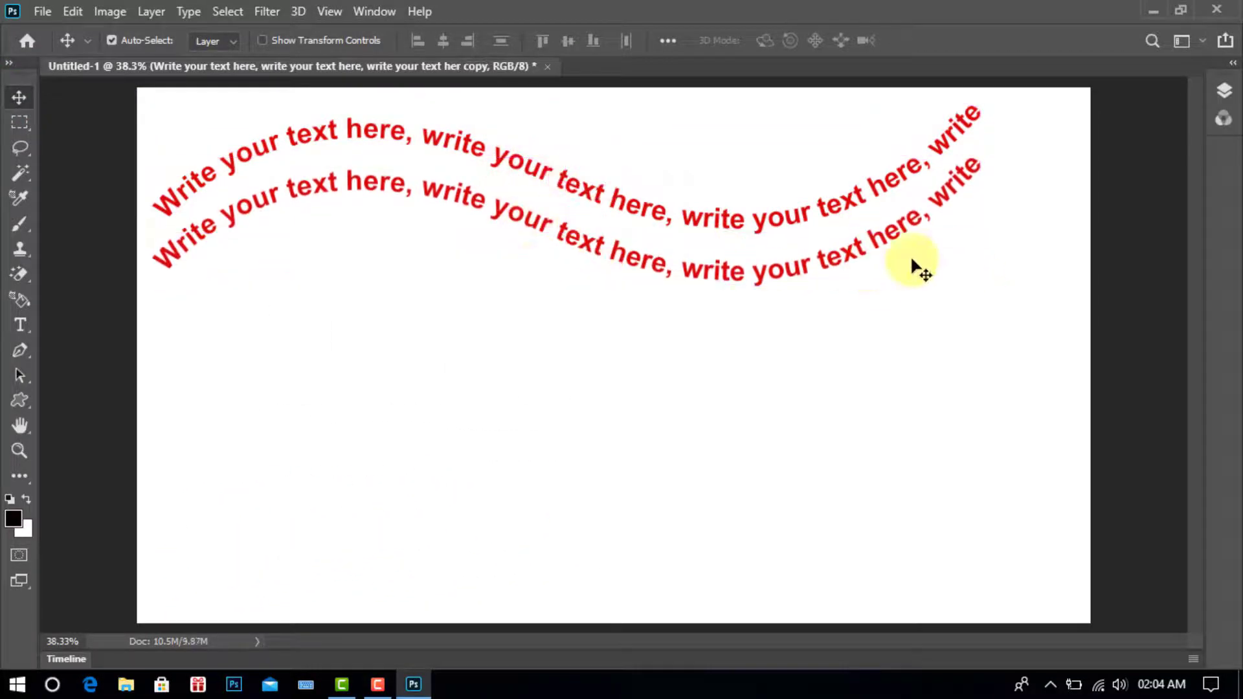
pyautogui.click(511, 413)
# Step: Recolour the lower wave text copy black and commit it
pyautogui.click(20, 325)
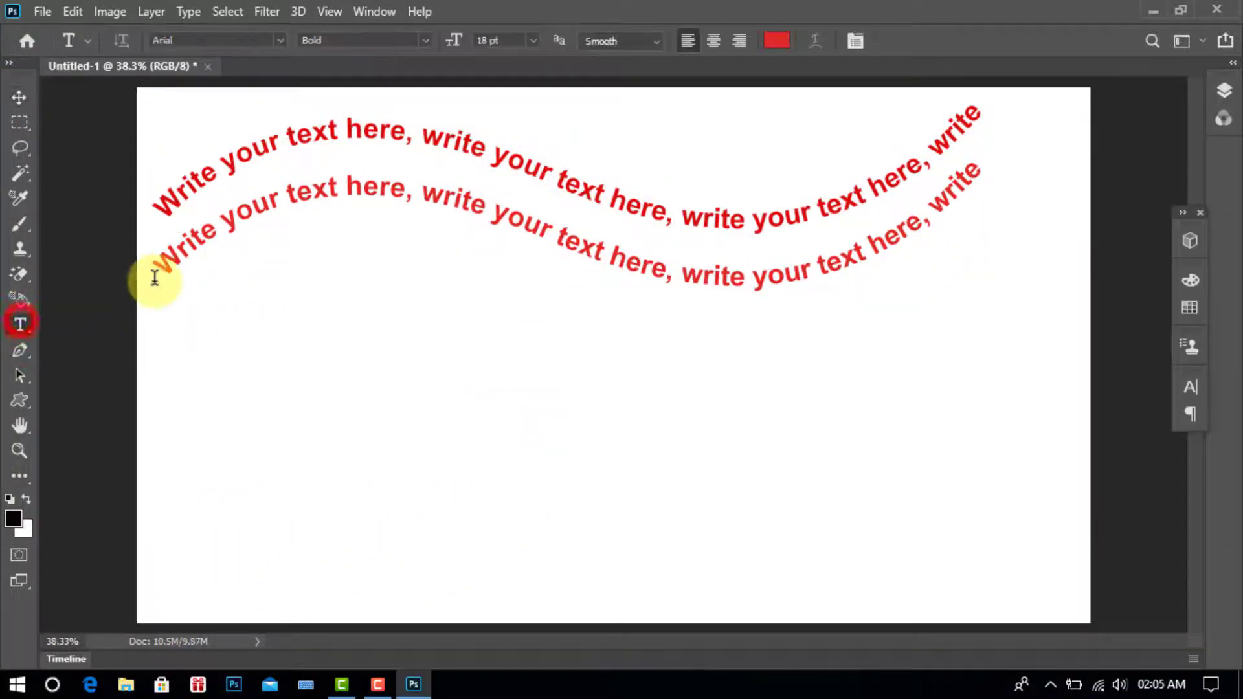
pyautogui.moveTo(159, 267); pyautogui.dragTo(1233, 57)
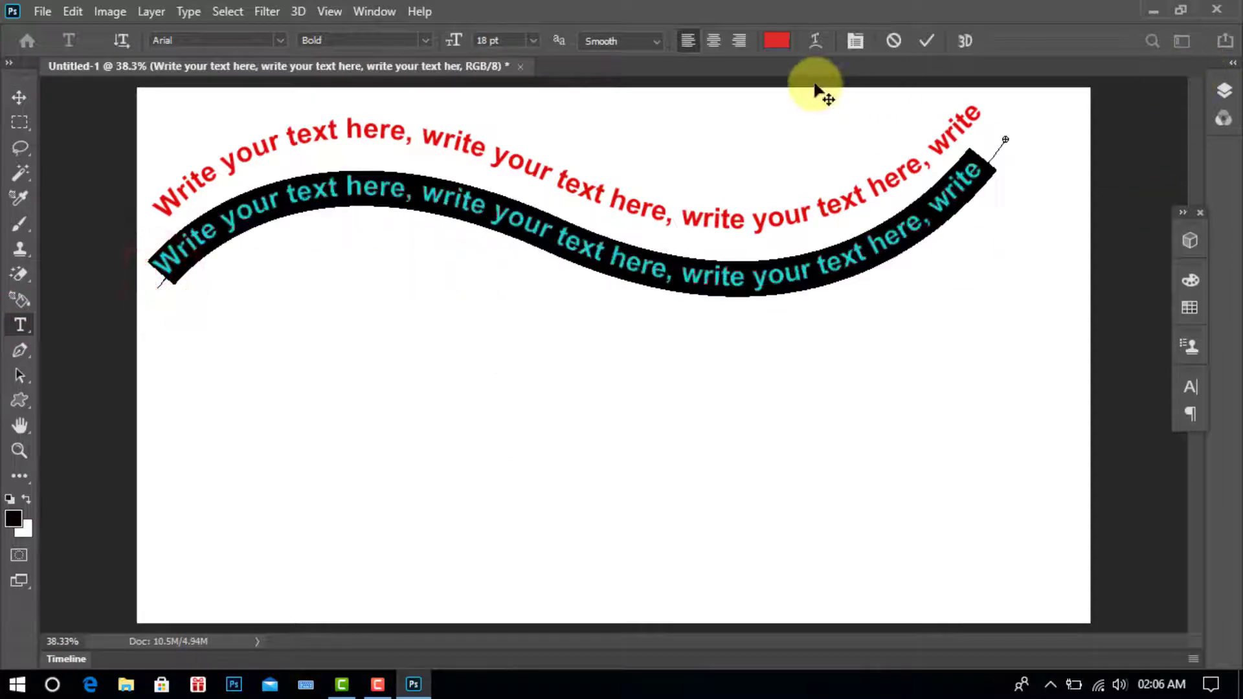
pyautogui.click(778, 40)
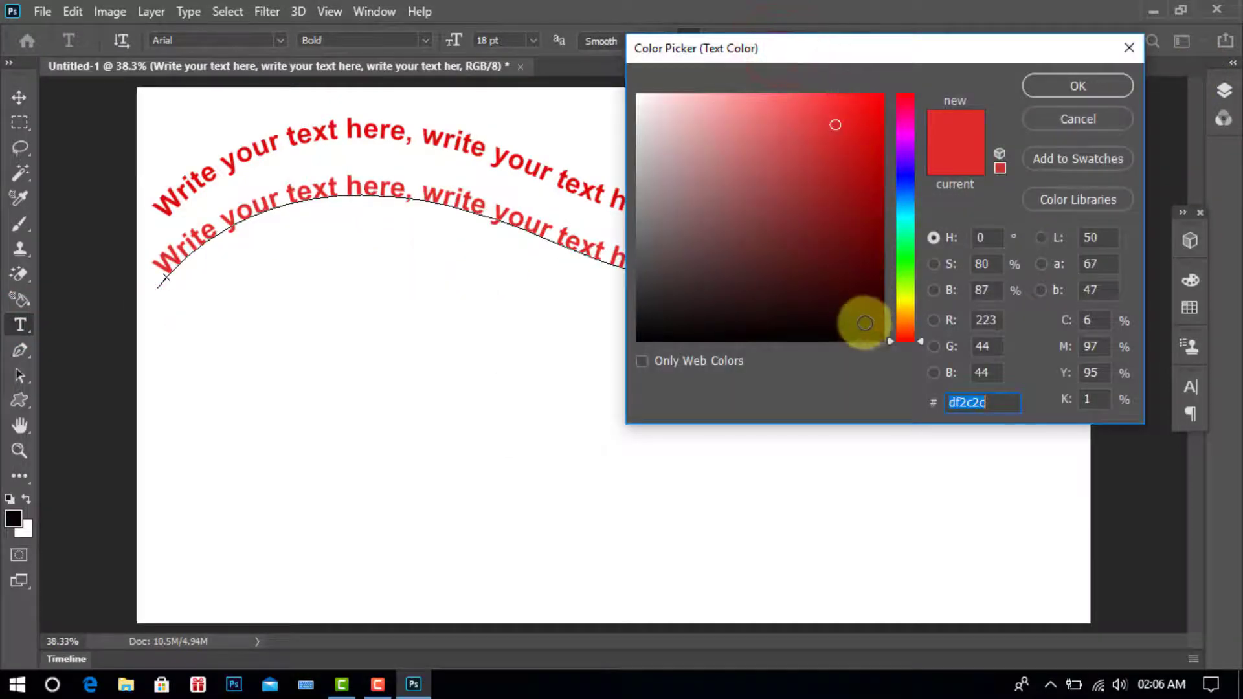
pyautogui.click(868, 334)
pyautogui.click(1057, 98)
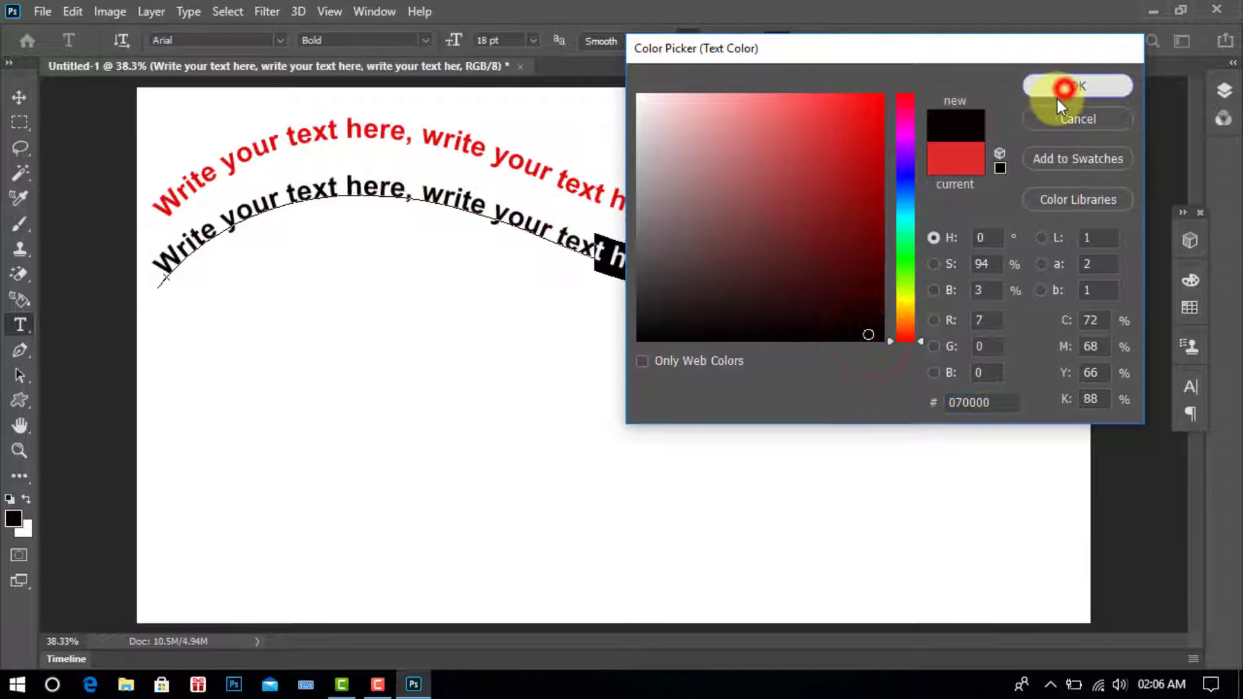
pyautogui.click(19, 97)
pyautogui.click(599, 386)
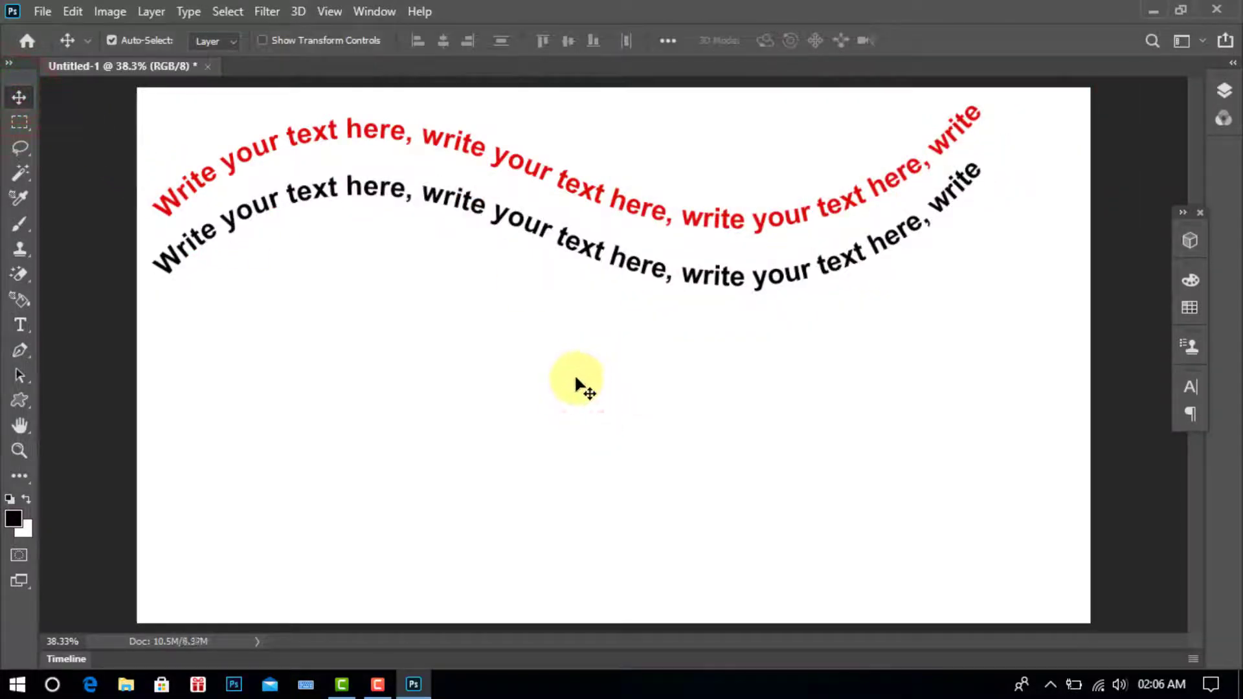
# Step: Draw a solid black circle, about 811 by 799 px, with the Ellipse tool
pyautogui.click(20, 401)
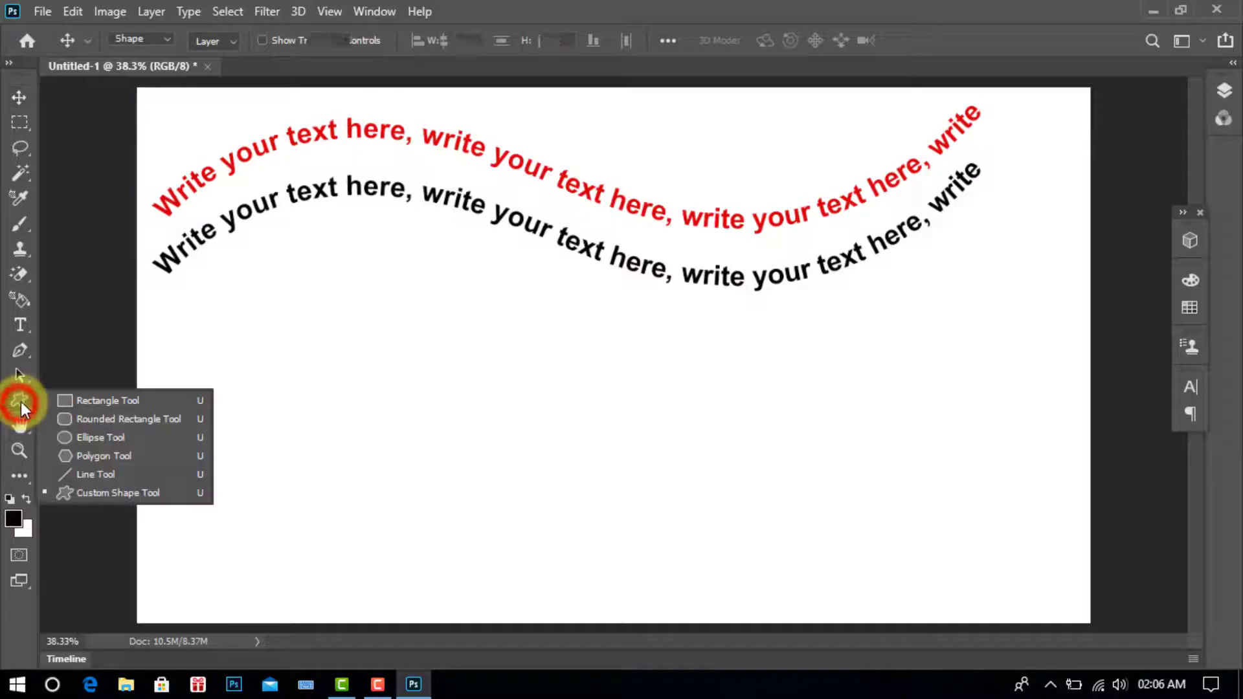
pyautogui.click(96, 442)
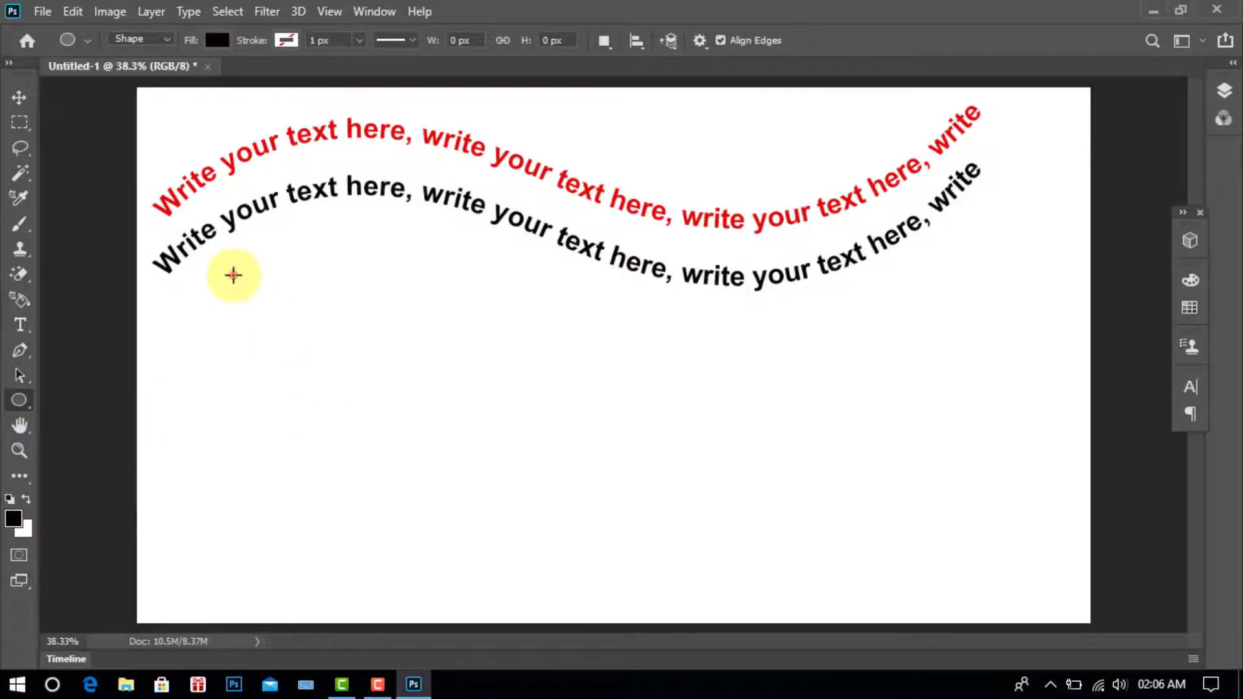
pyautogui.moveTo(233, 276); pyautogui.dragTo(534, 572)
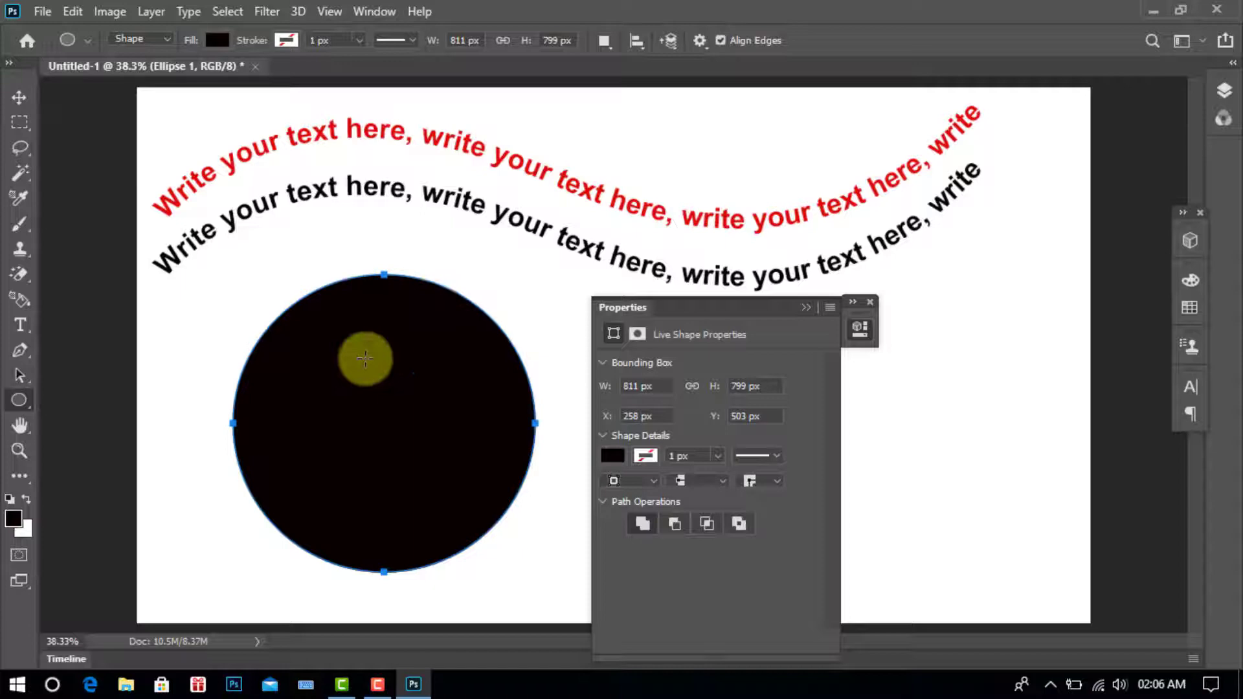
# Step: Start 10 pt horizontal text inside the black circle
pyautogui.click(21, 331)
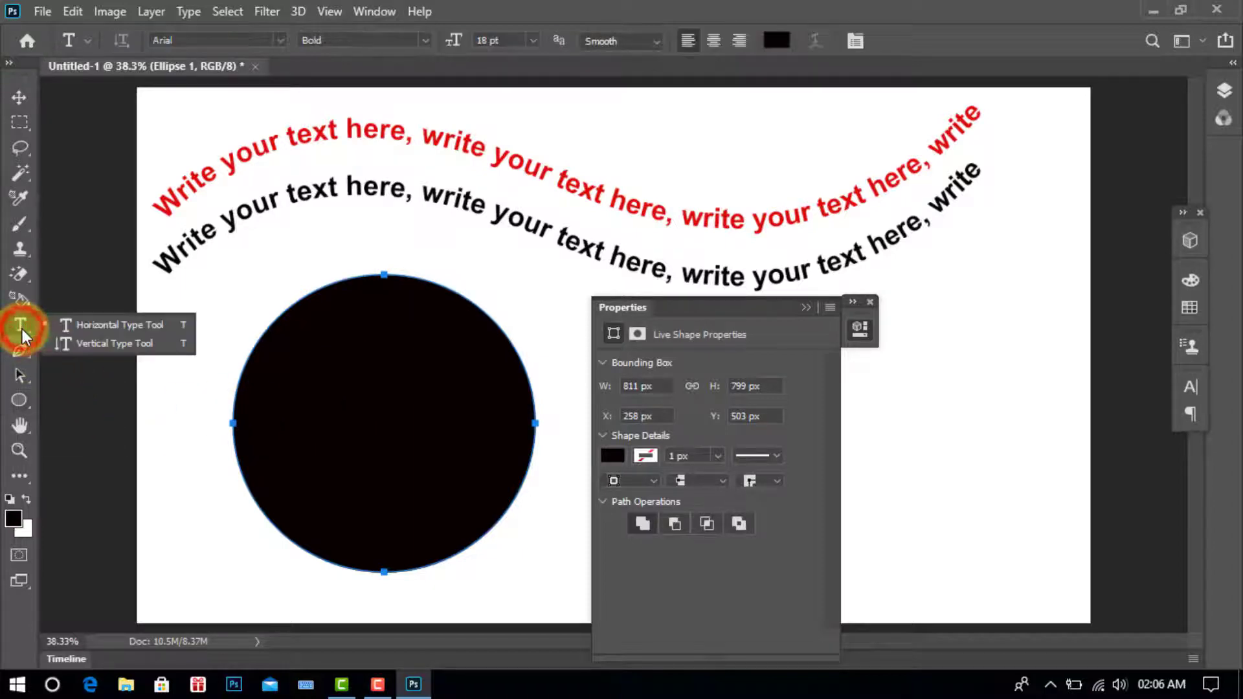
pyautogui.click(91, 326)
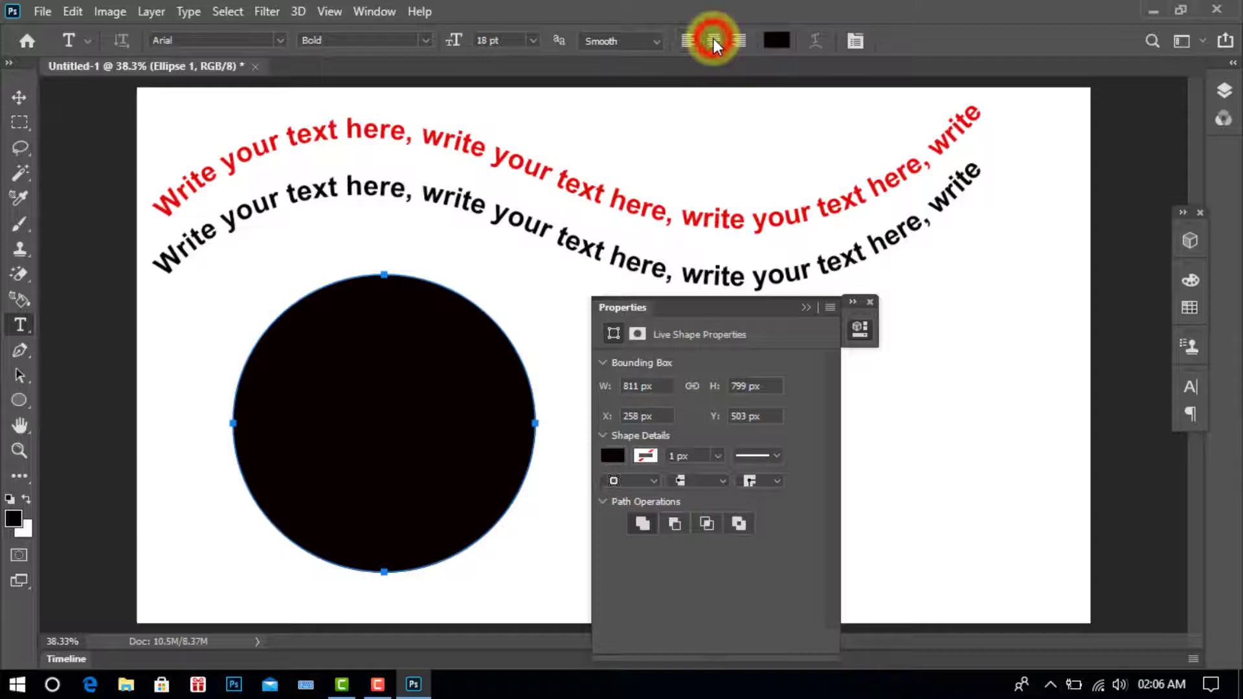
pyautogui.click(533, 39)
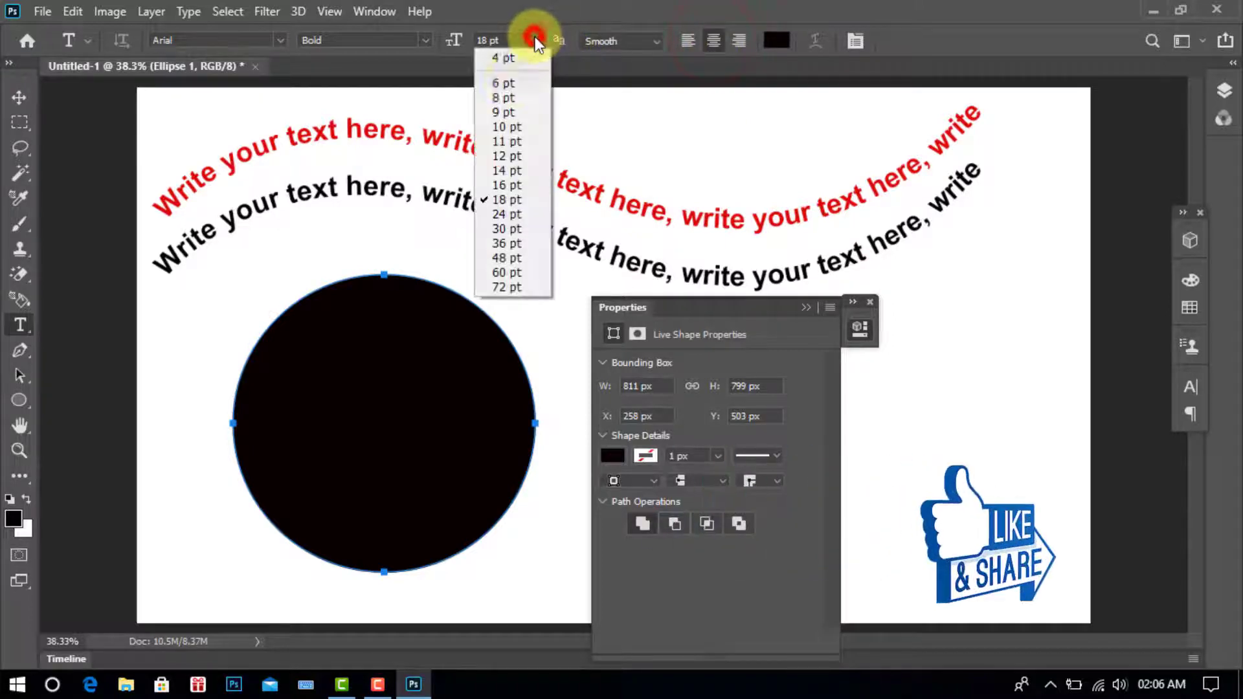
pyautogui.click(503, 123)
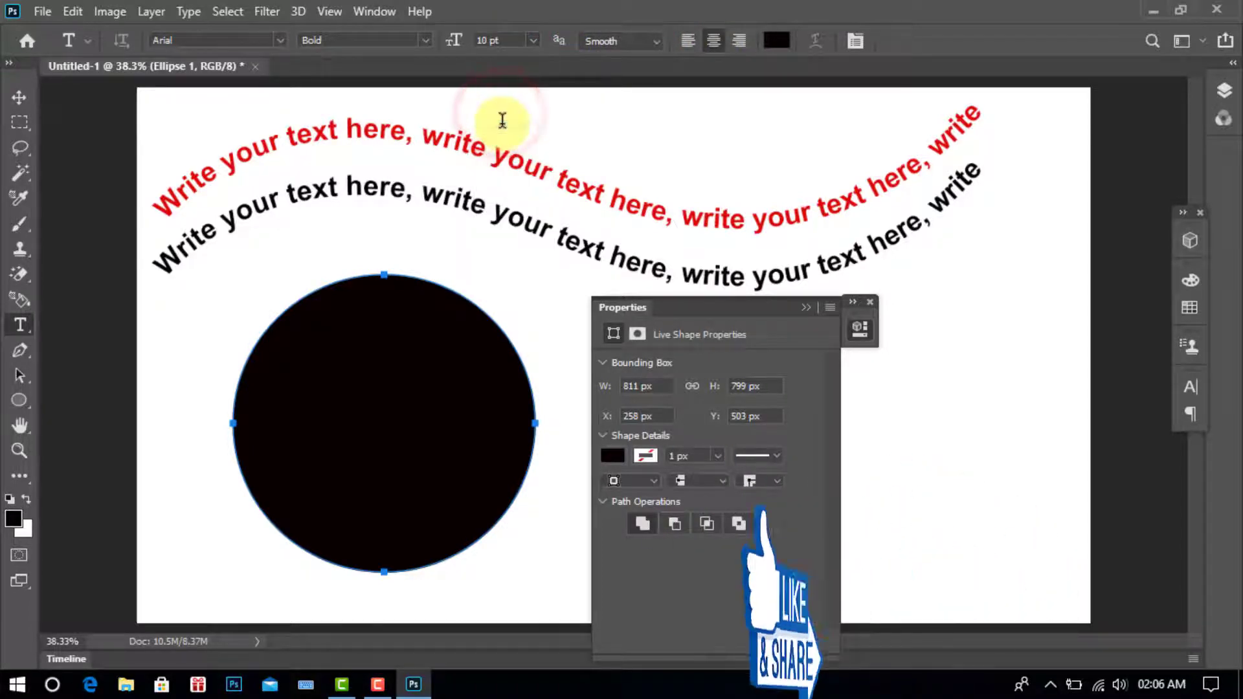
pyautogui.click(379, 287)
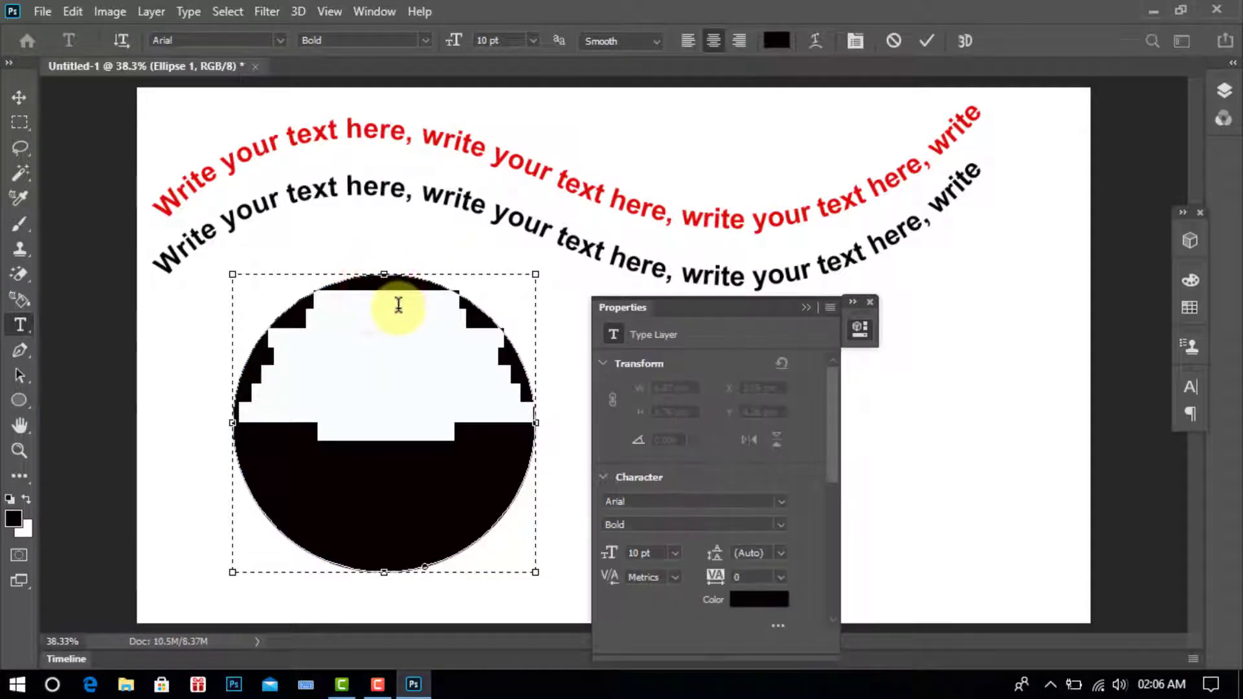
# Step: Make the circle text white, paste a second copy of the paragraph, and commit
pyautogui.click(777, 40)
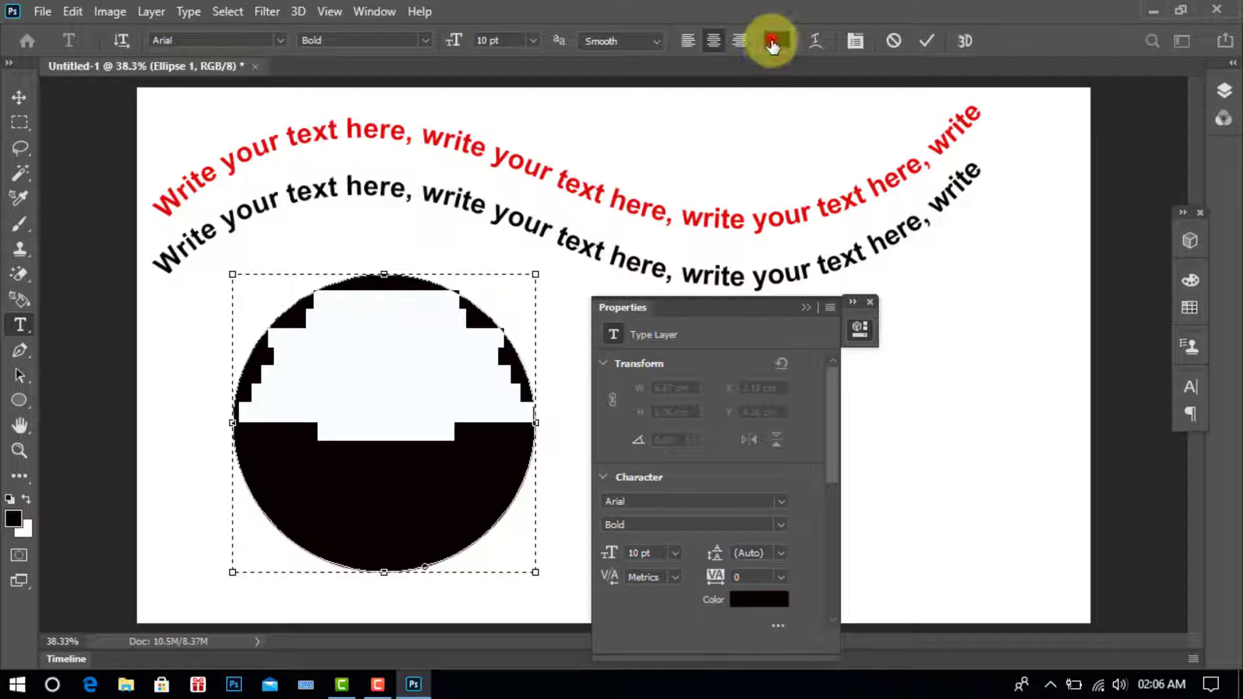
pyautogui.click(657, 103)
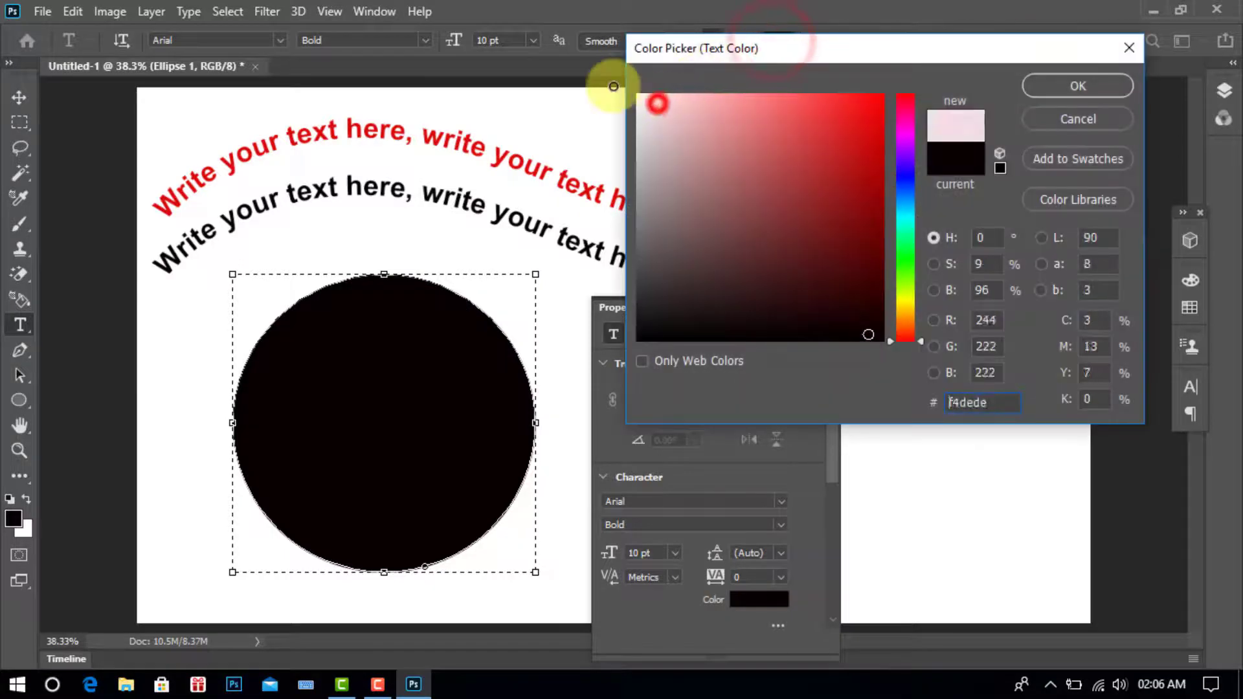
pyautogui.click(1061, 81)
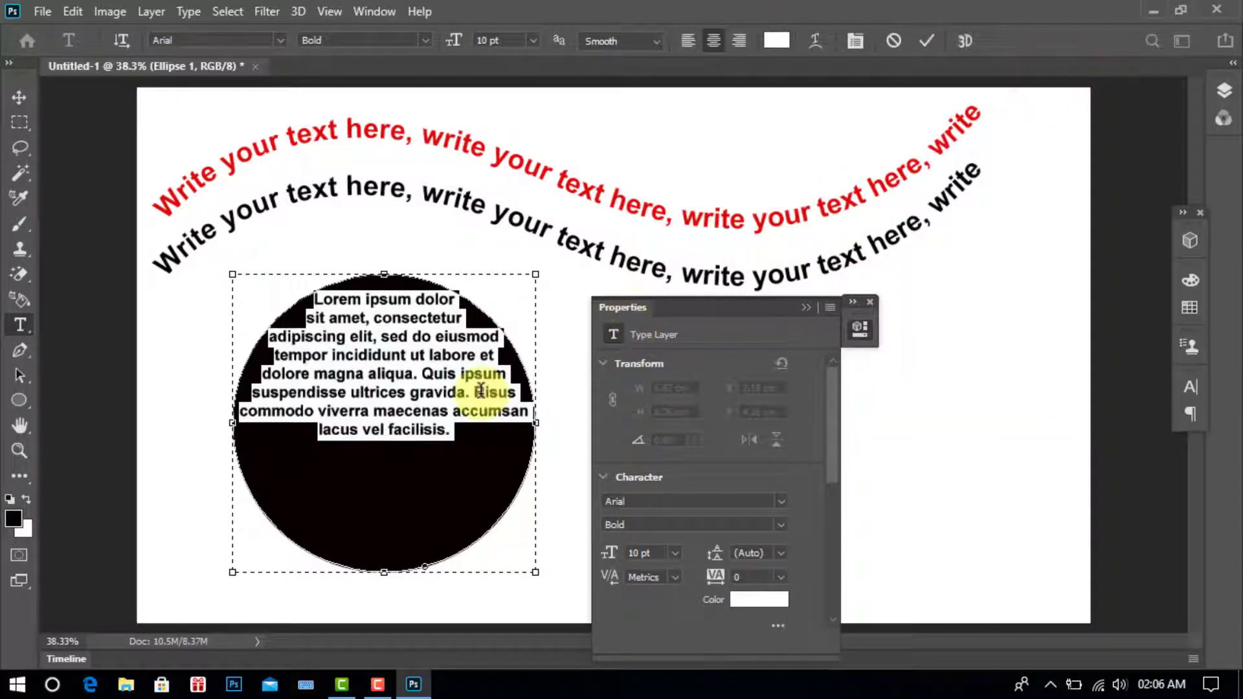
pyautogui.press('Right')
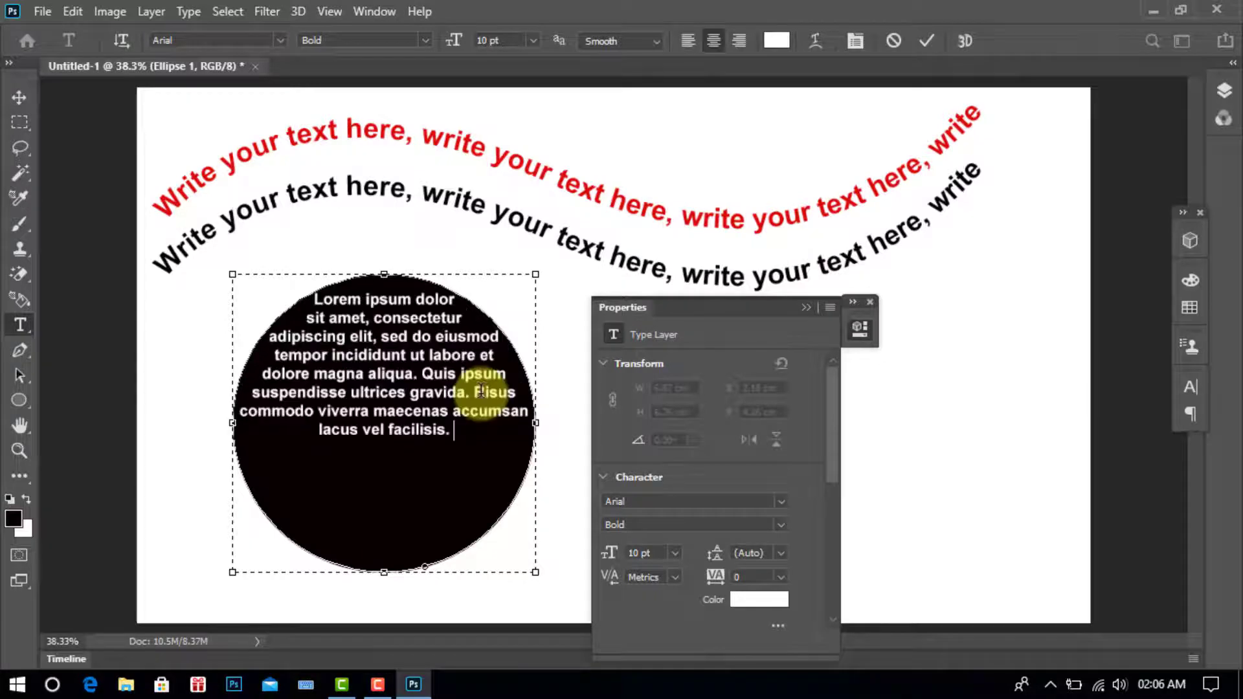
pyautogui.hotkey('ctrl', 'v')
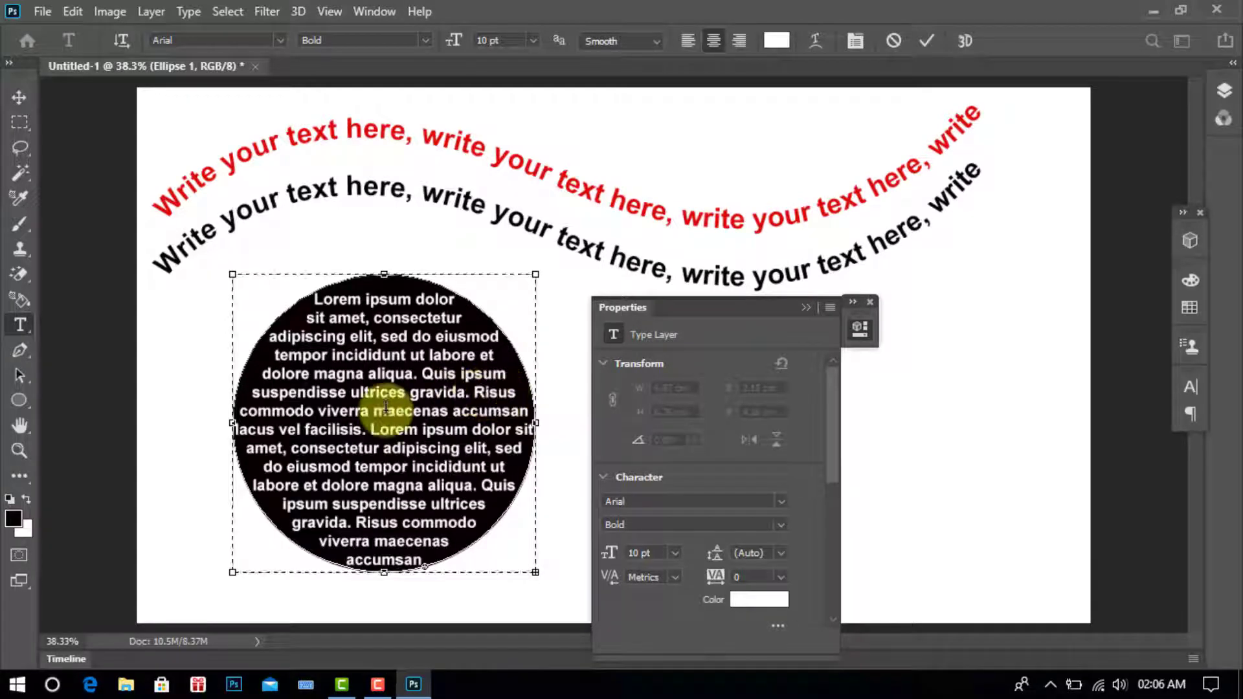
pyautogui.click(19, 98)
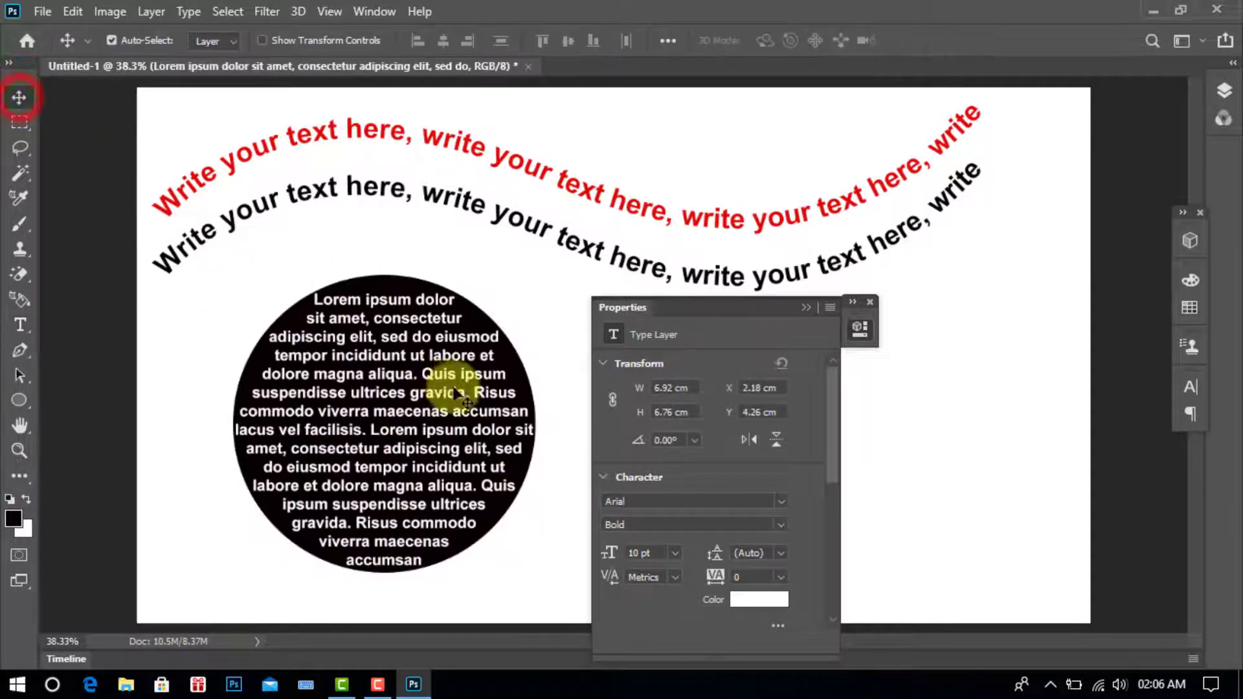
pyautogui.moveTo(733, 307)
pyautogui.mouseDown()
pyautogui.moveTo(1008, 291)
pyautogui.moveTo(1214, 228)
pyautogui.mouseUp()
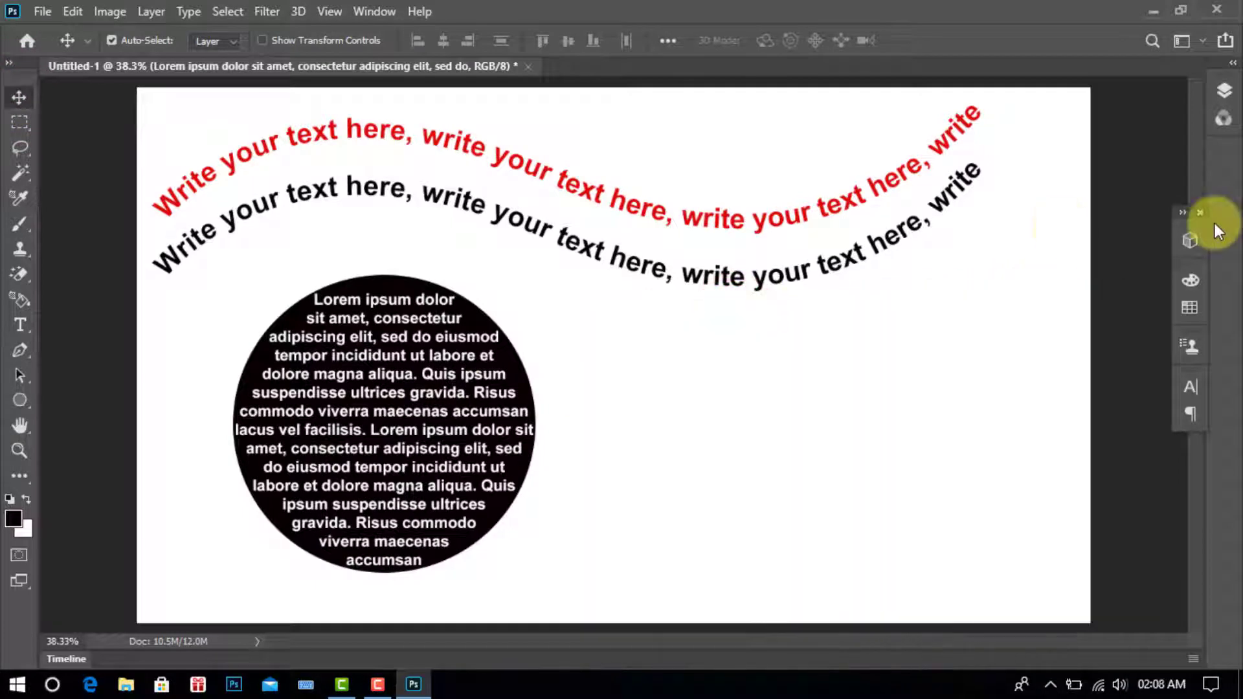
# Step: Add a new layer and draw a pentagon path down and right of the circle
pyautogui.click(1224, 92)
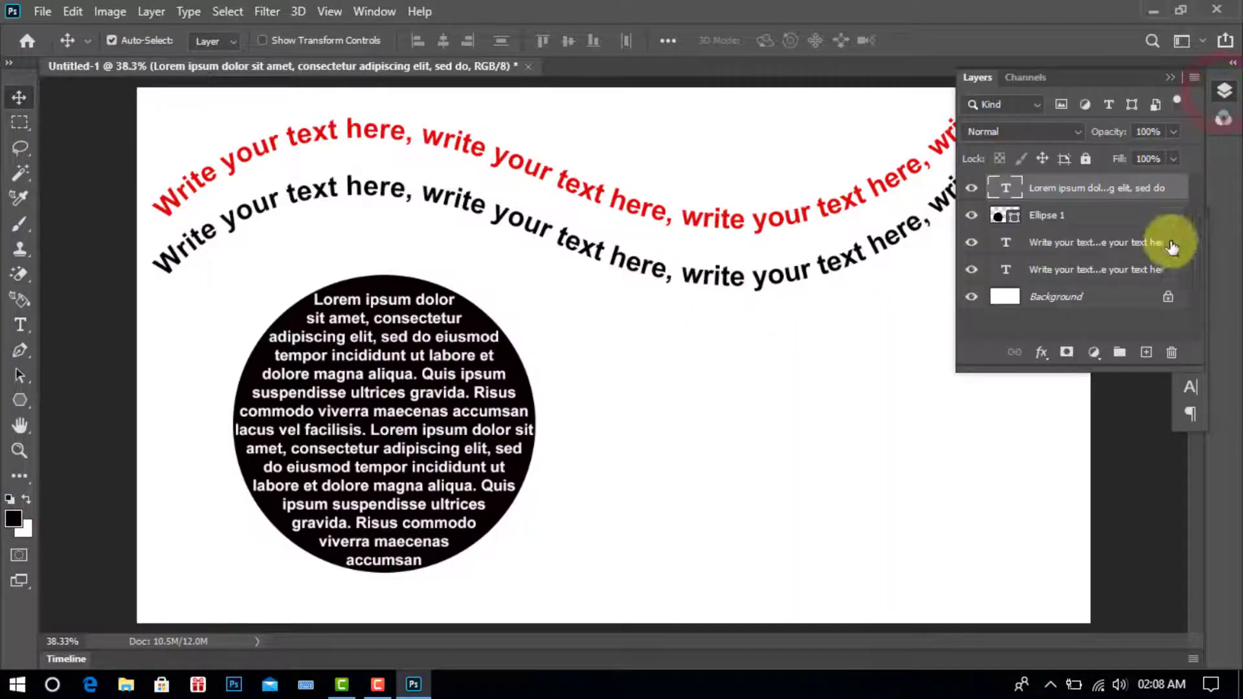
pyautogui.click(1150, 359)
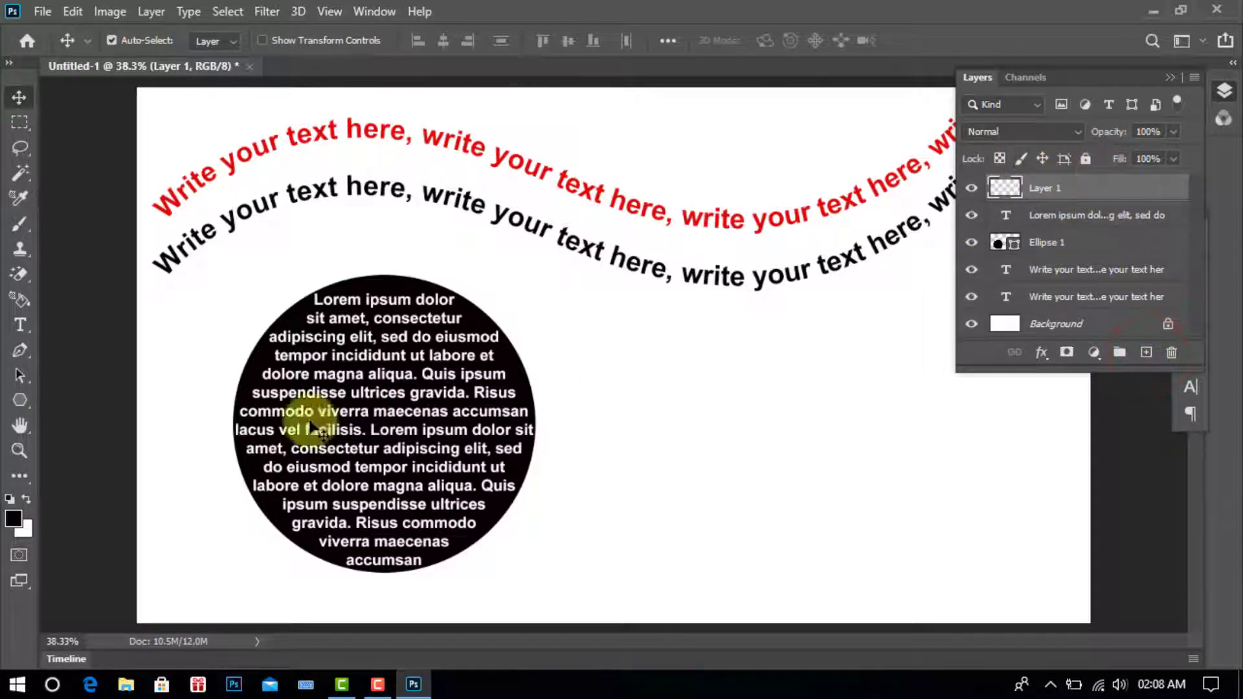
pyautogui.moveTo(21, 399); pyautogui.dragTo(92, 454)
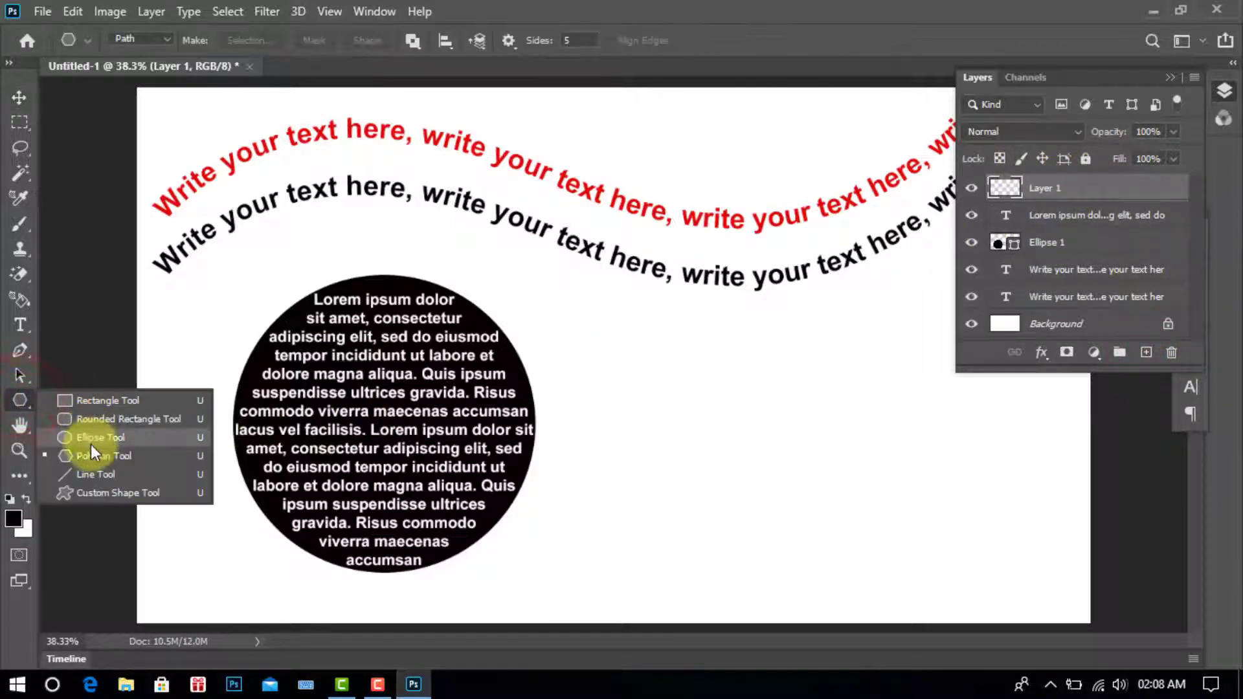
pyautogui.click(168, 39)
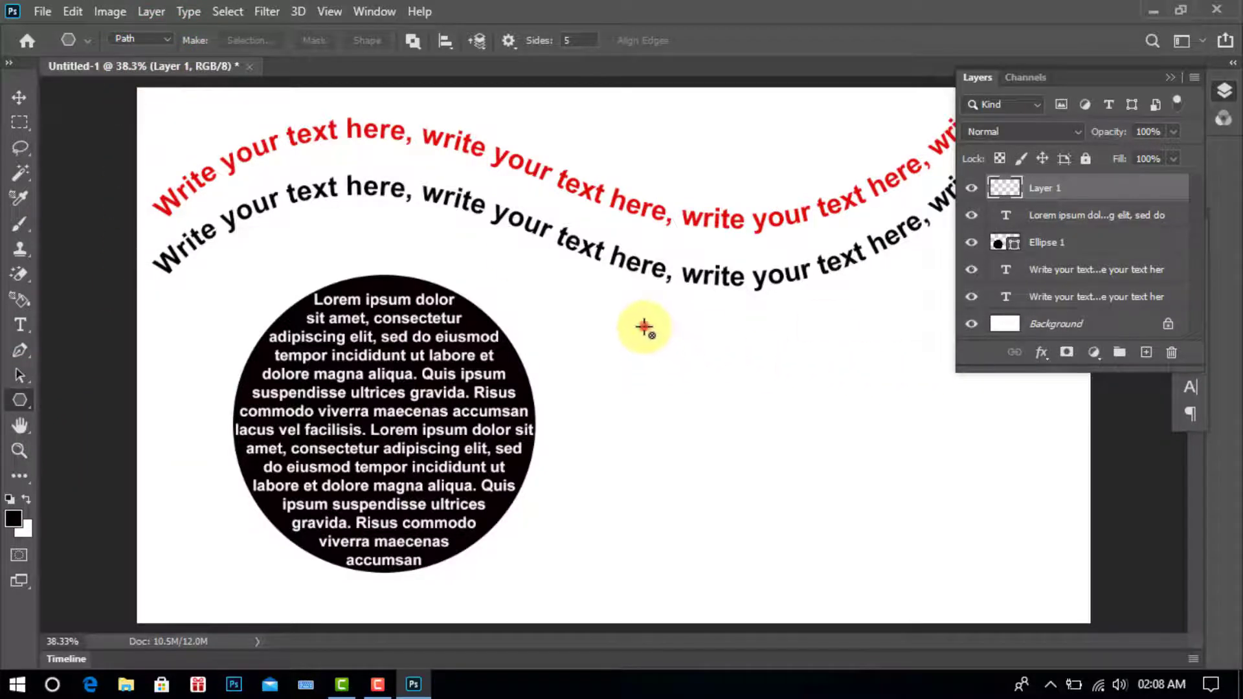
pyautogui.moveTo(645, 327); pyautogui.dragTo(782, 420)
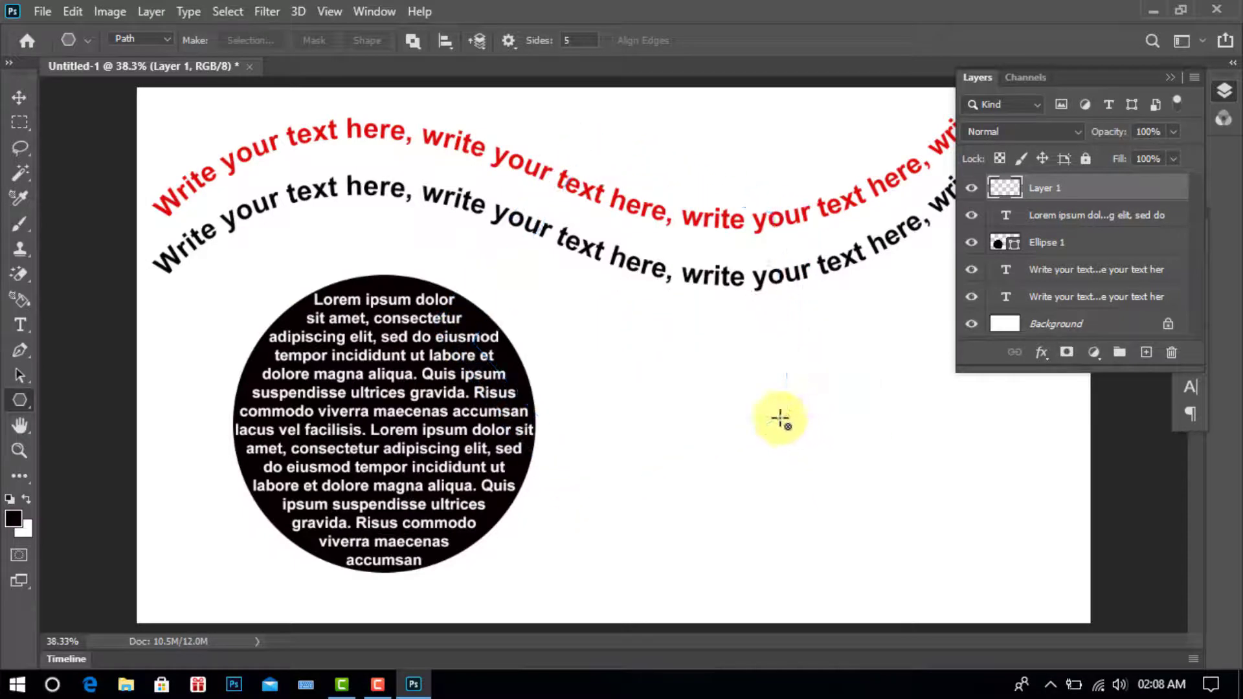
pyautogui.click(20, 374)
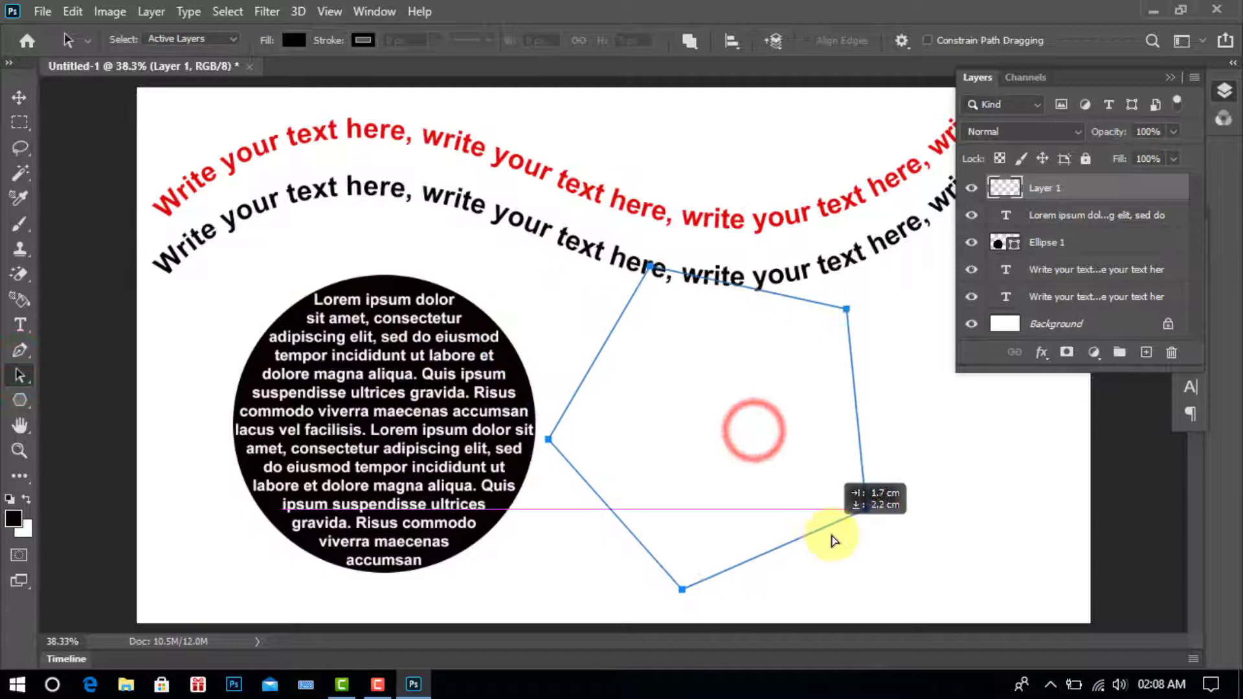
pyautogui.moveTo(773, 453); pyautogui.dragTo(833, 540)
# Step: Set horizontal text to centre alignment with near-black colour 060000
pyautogui.click(22, 325)
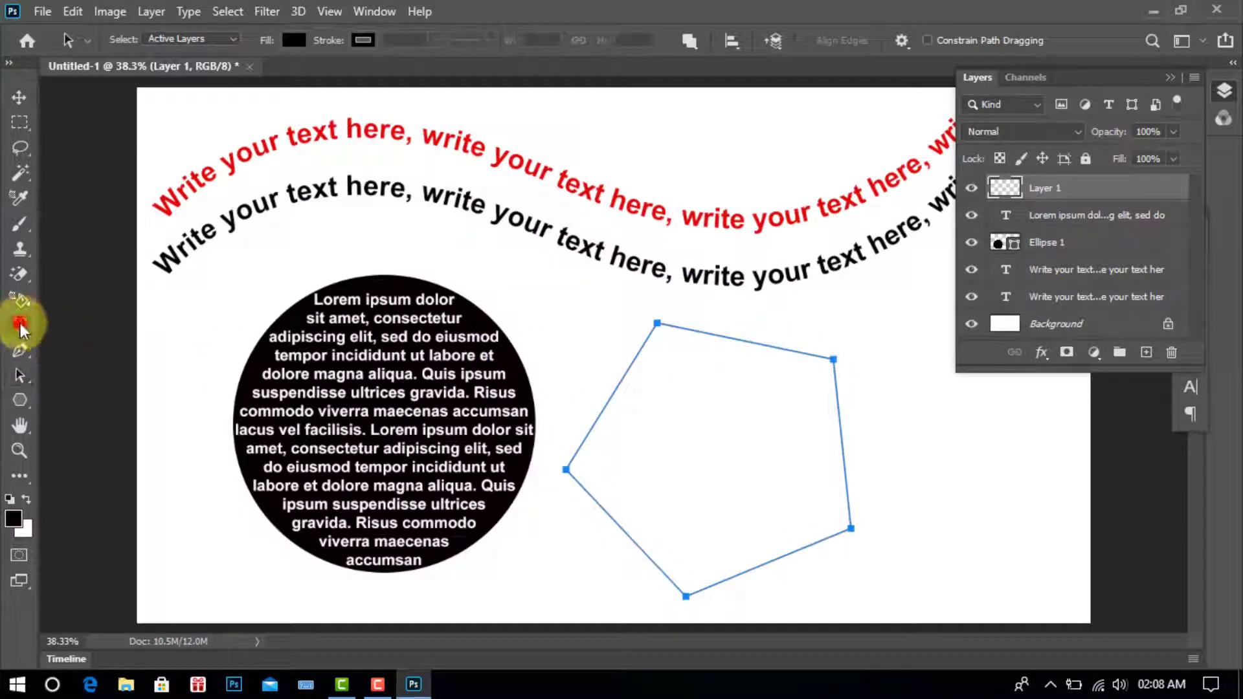
pyautogui.click(98, 325)
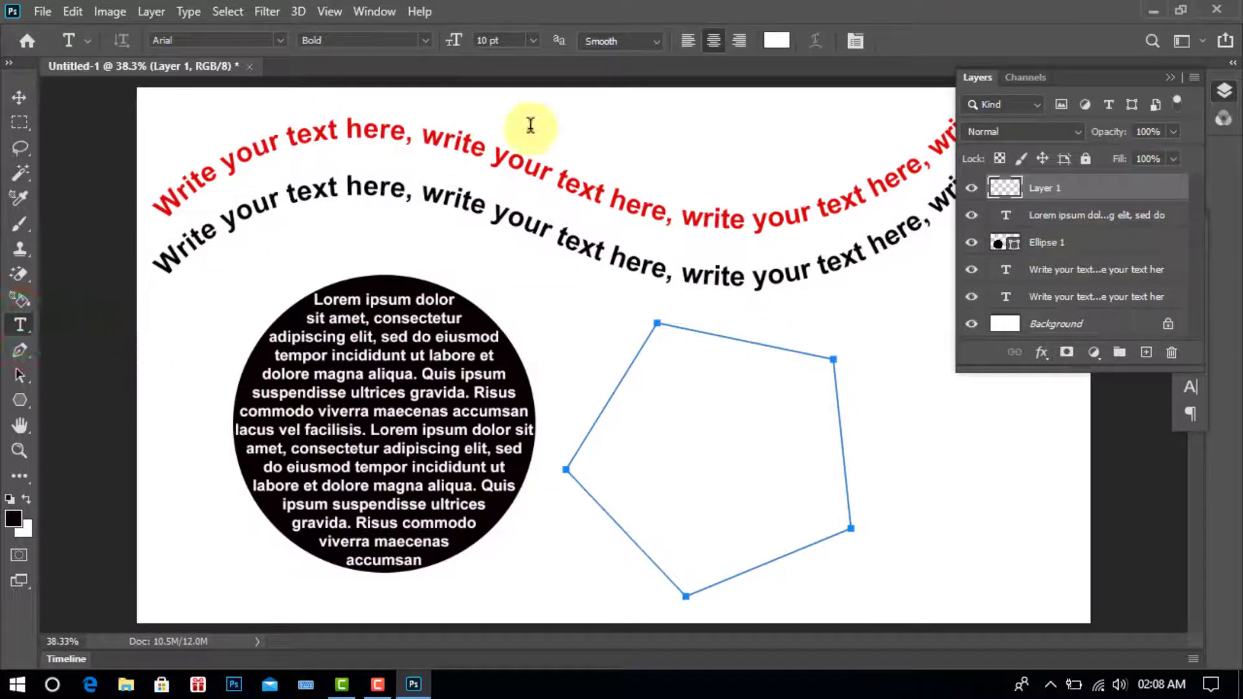
pyautogui.click(714, 43)
pyautogui.click(778, 41)
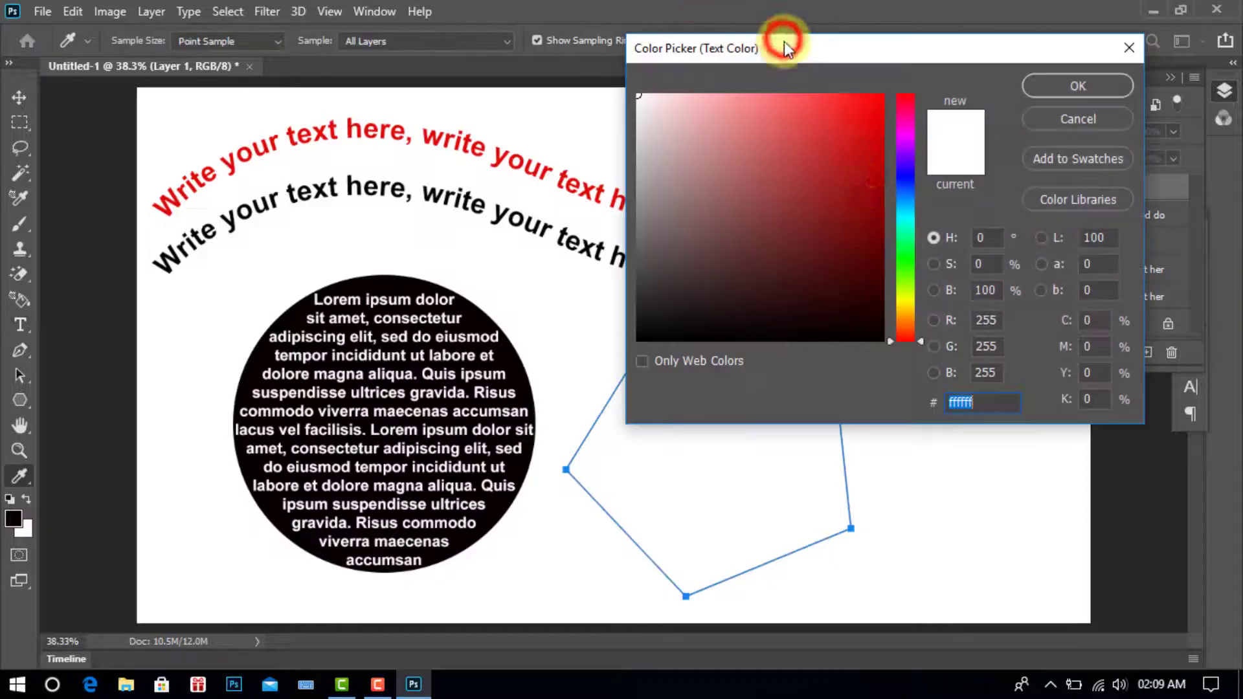
pyautogui.click(878, 336)
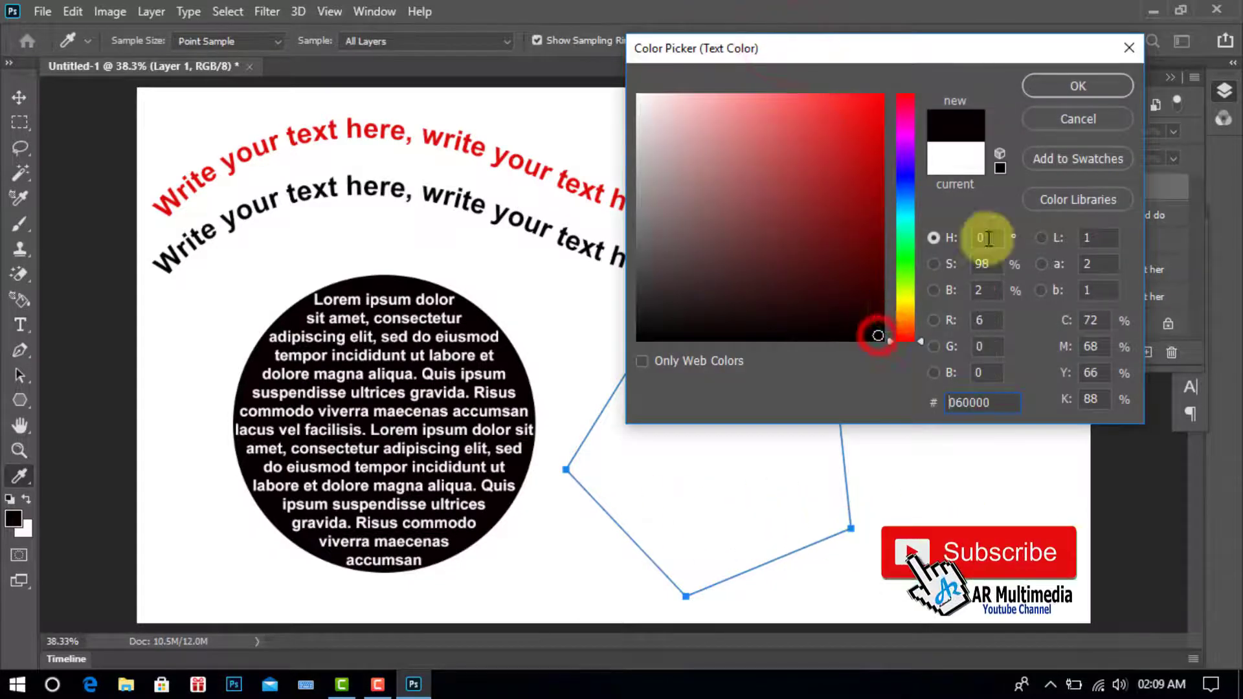
pyautogui.click(1071, 85)
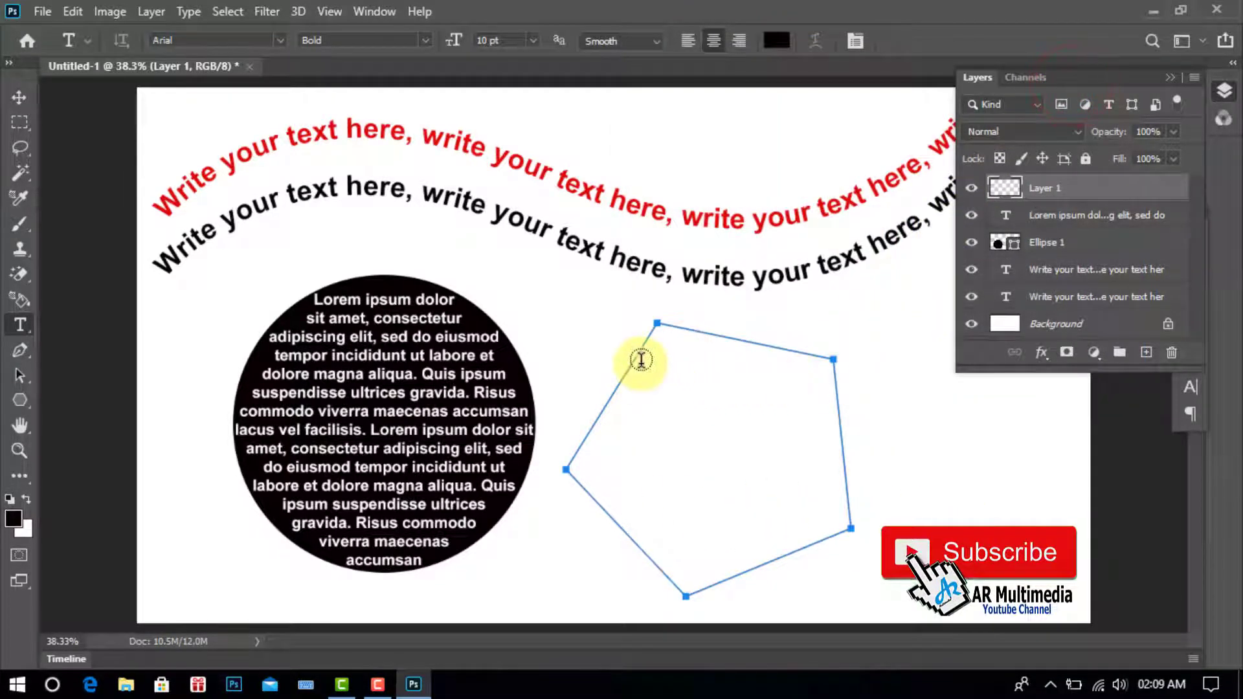
# Step: Paste the Lorem ipsum text onto the pentagon path, commit it, and nudge it left
pyautogui.click(632, 362)
pyautogui.hotkey('ctrl', 'v')
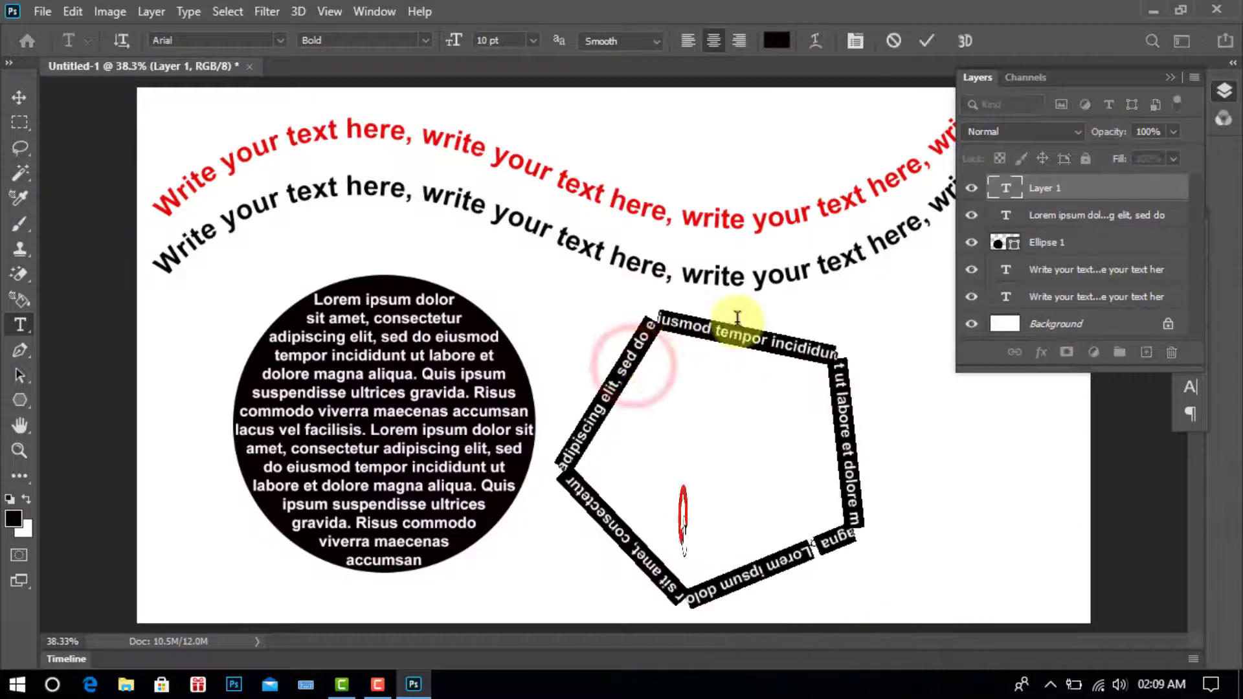
pyautogui.click(19, 98)
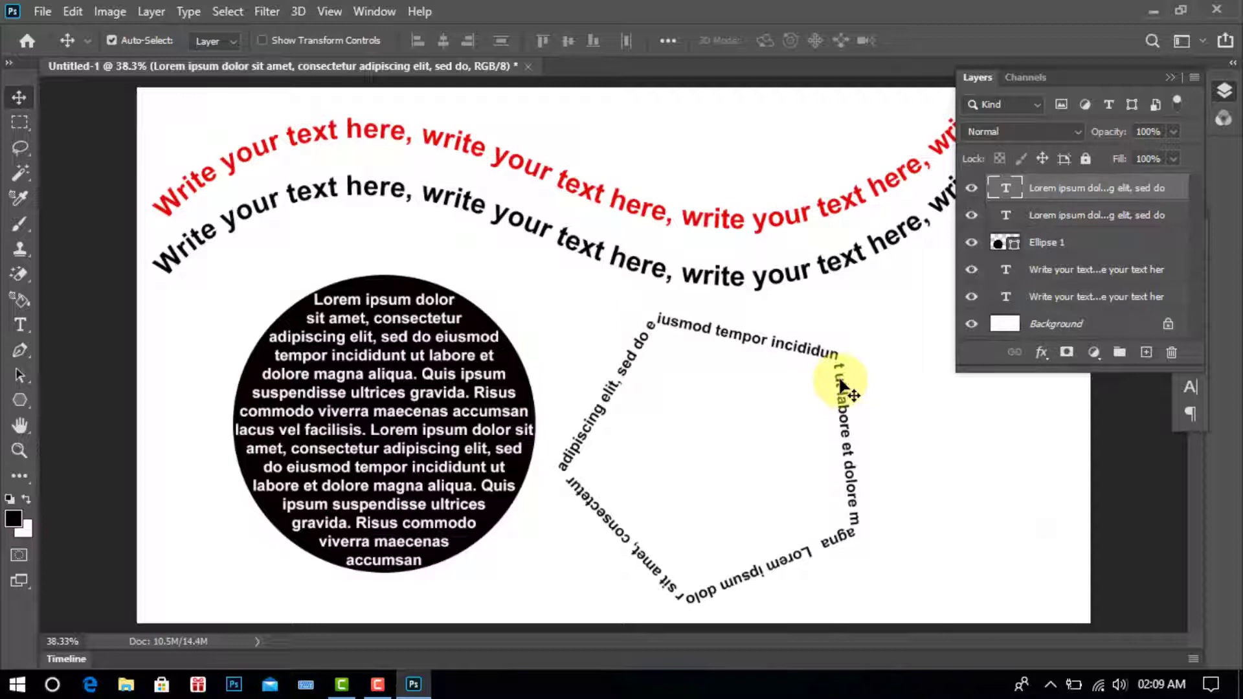
pyautogui.moveTo(837, 382); pyautogui.dragTo(814, 375)
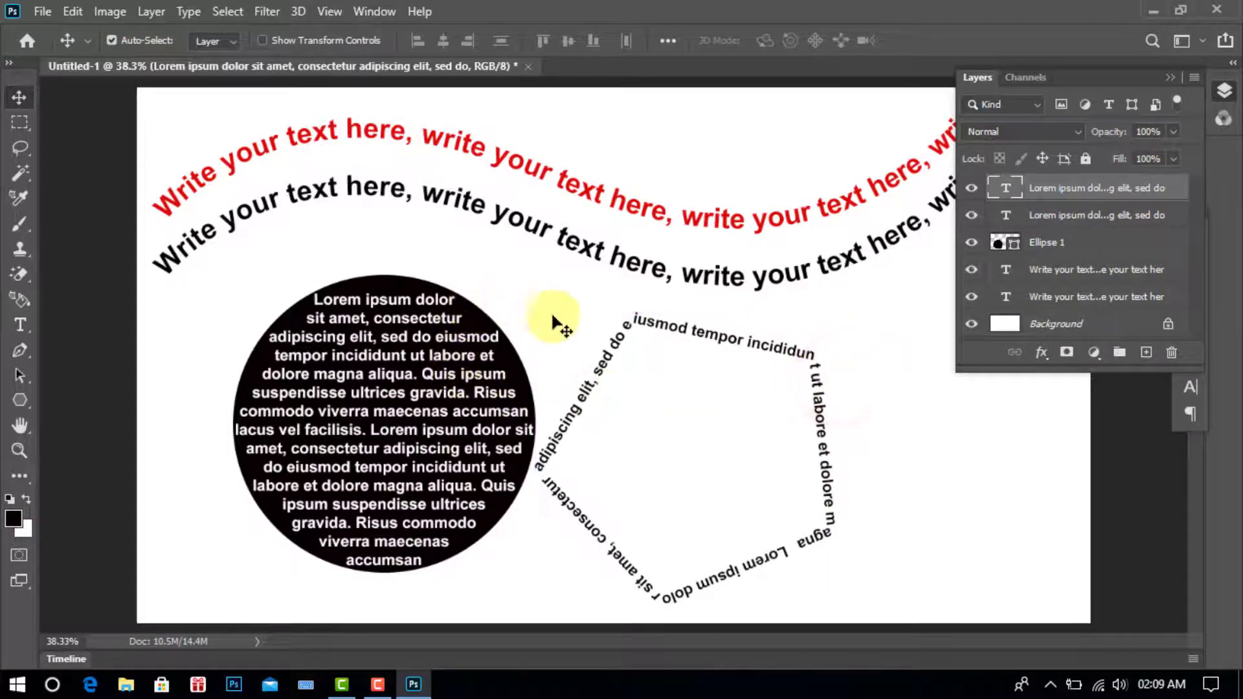
# Step: Set up the Custom Shape tool with the walking pedestrian shape in Shape mode
pyautogui.click(1169, 79)
pyautogui.press('u')
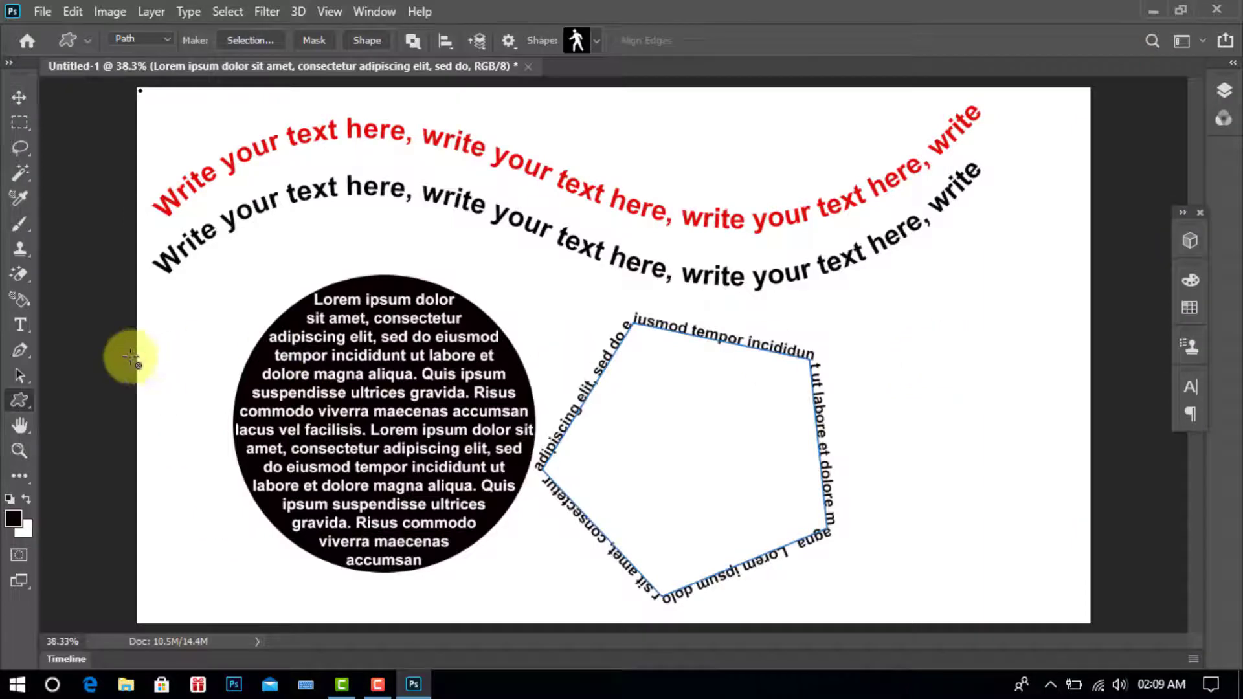
pyautogui.rightClick(20, 398)
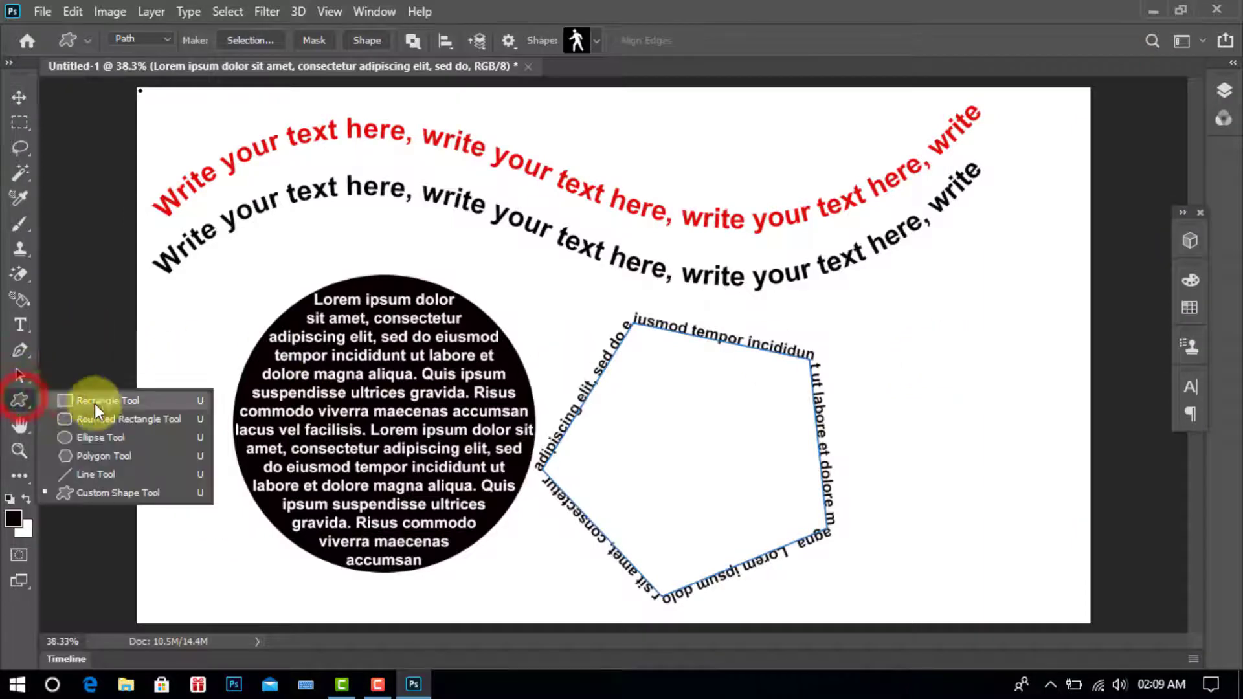
pyautogui.click(106, 493)
pyautogui.click(592, 42)
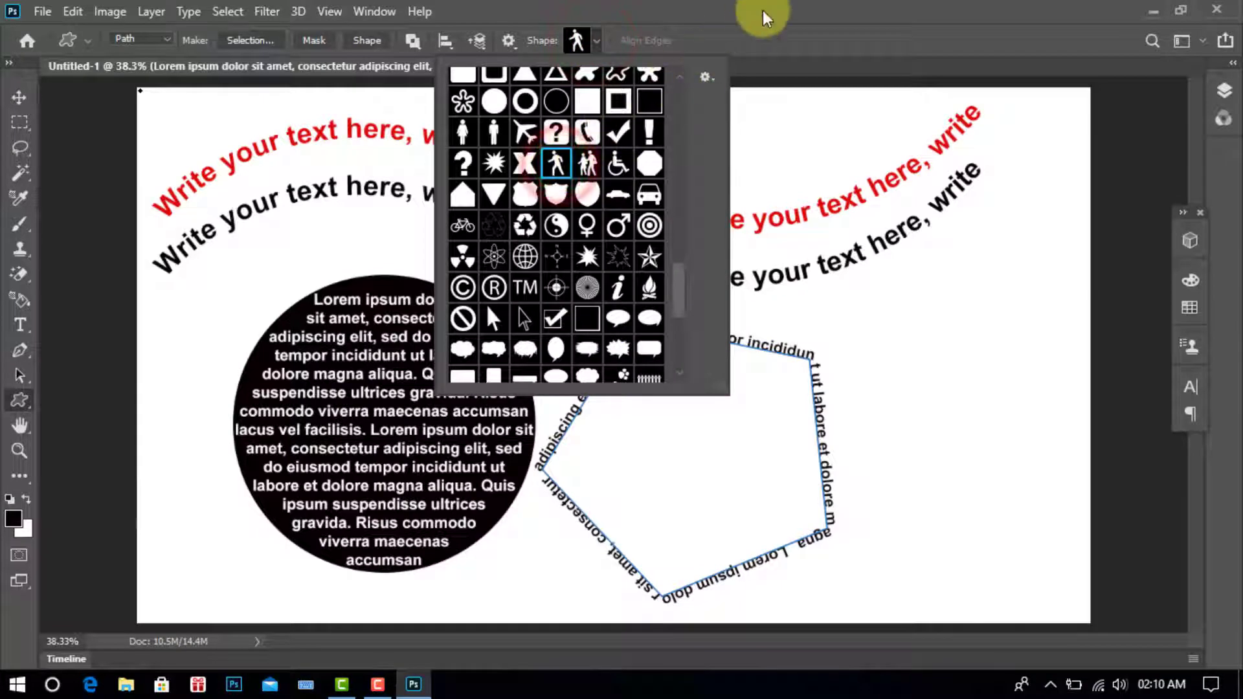
pyautogui.click(782, 12)
pyautogui.click(168, 41)
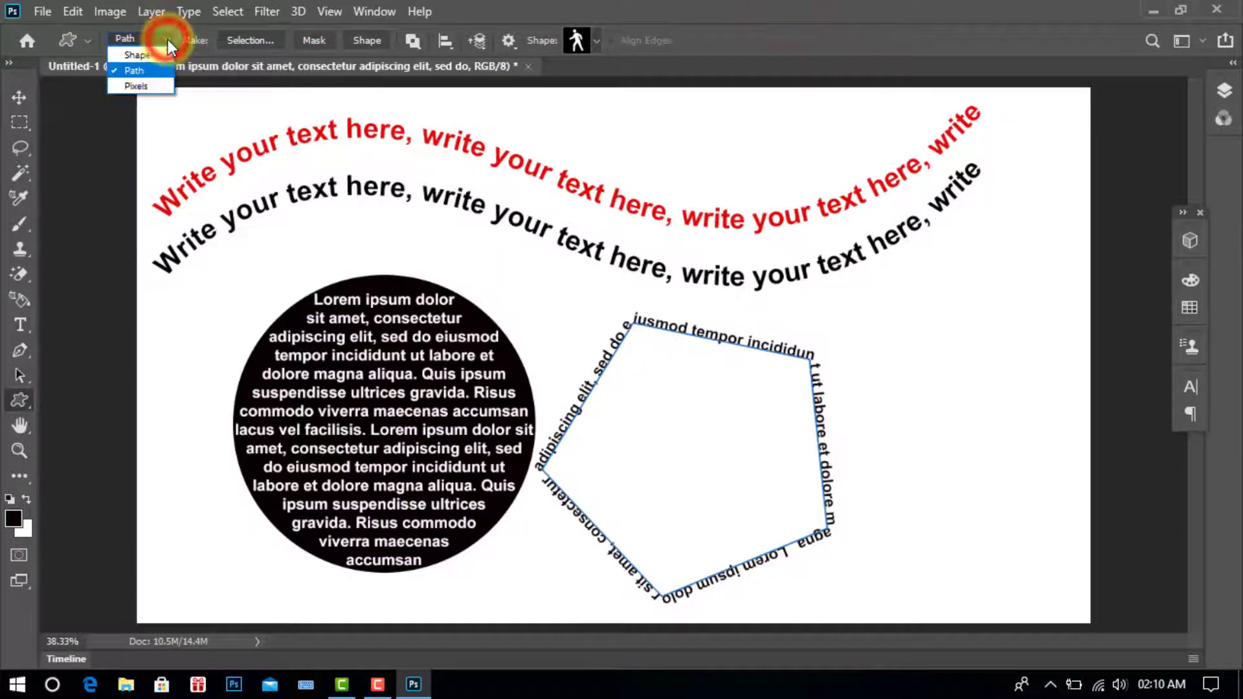
pyautogui.click(144, 54)
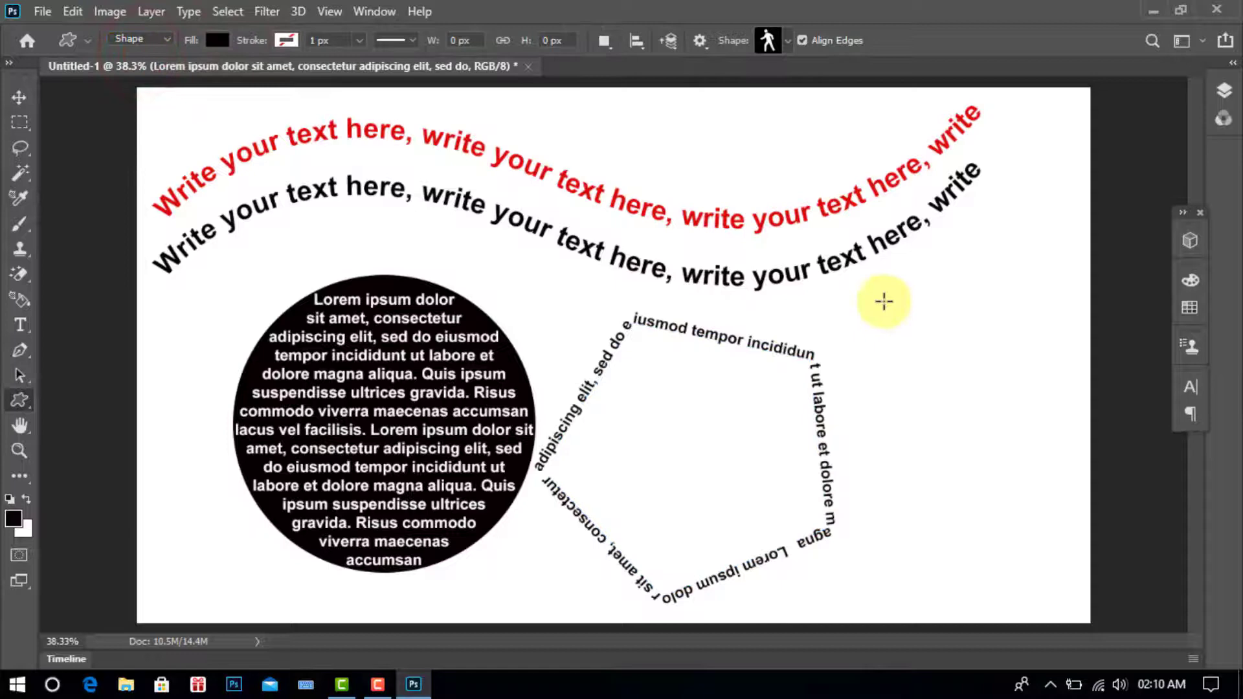
# Step: Draw the pedestrian figure right of the pentagon, then nudge it up and left
pyautogui.moveTo(863, 294); pyautogui.dragTo(1113, 624)
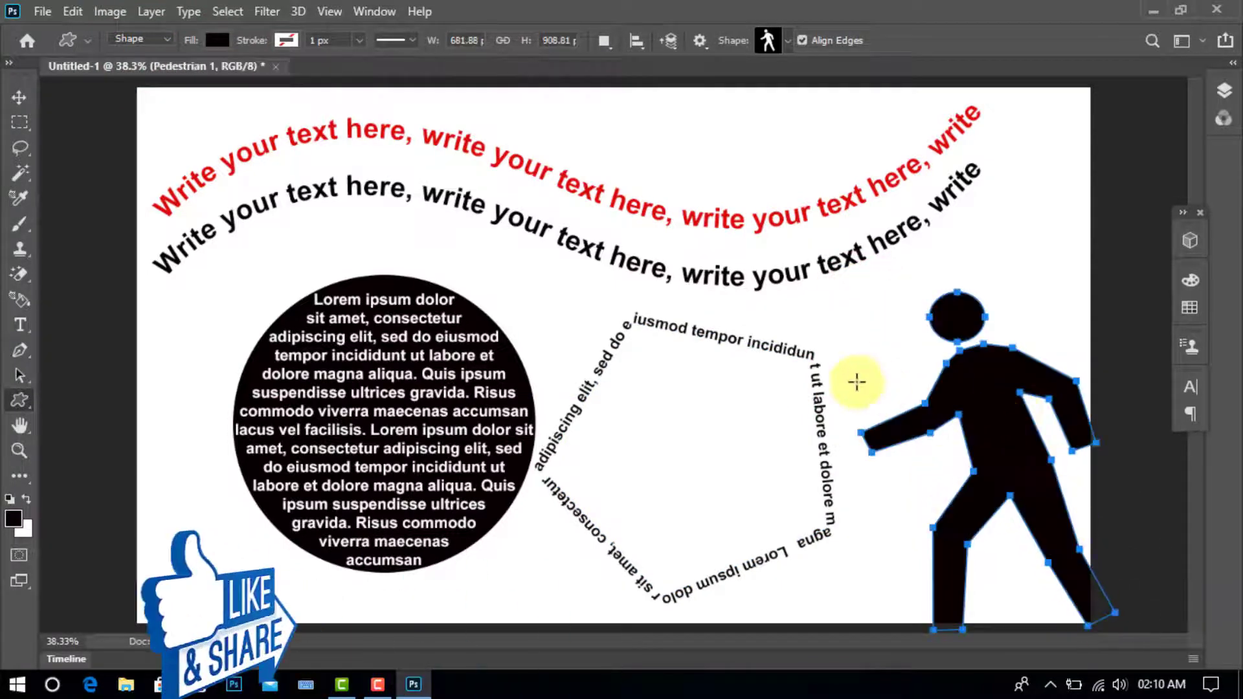
pyautogui.click(19, 96)
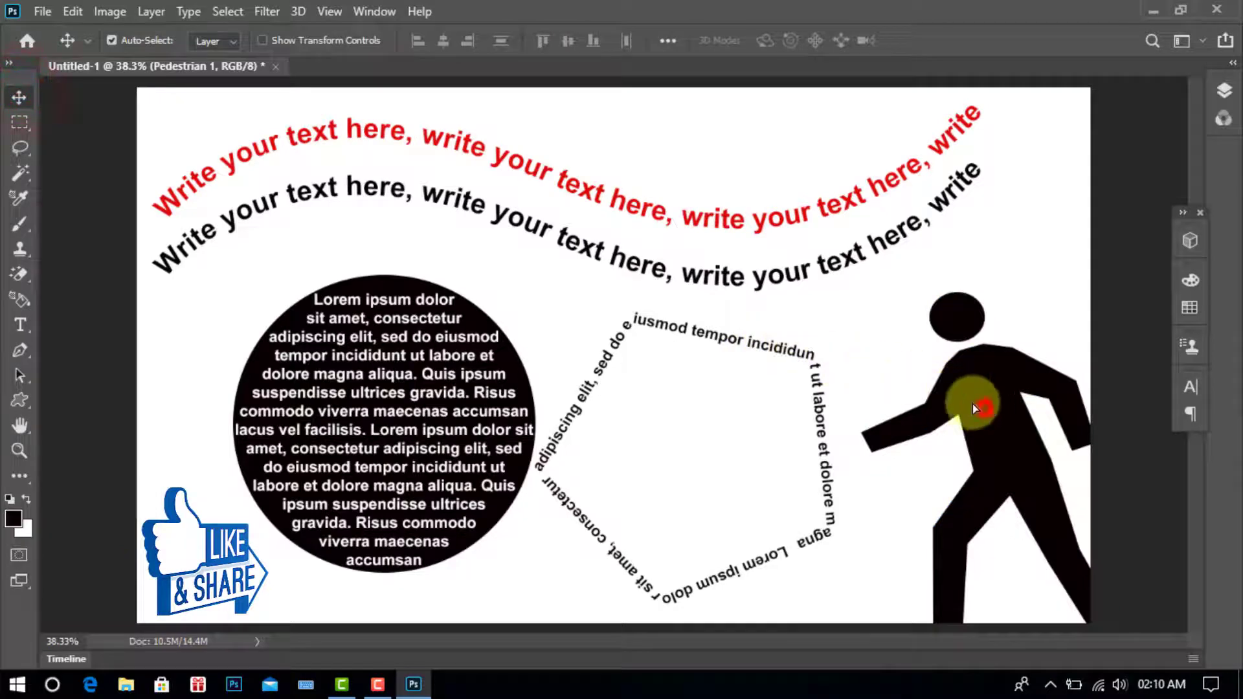
pyautogui.moveTo(973, 403); pyautogui.dragTo(957, 397)
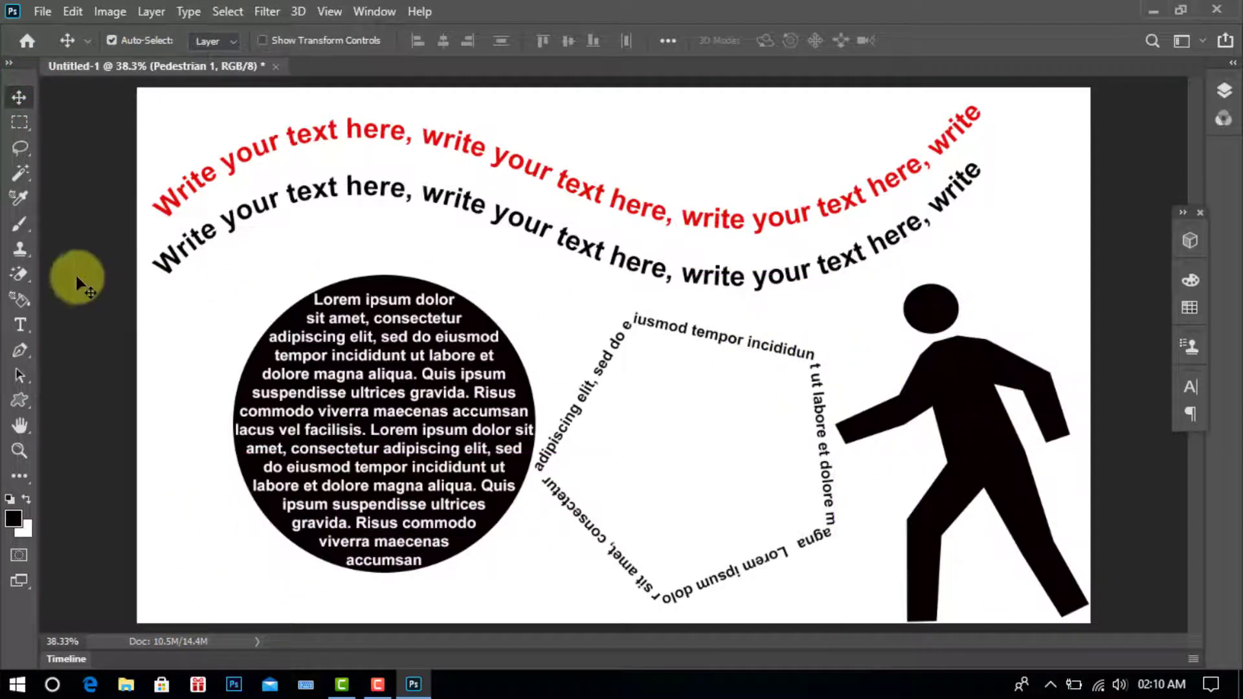
# Step: Choose the Horizontal Type tool with centre alignment and a light grey text colour
pyautogui.click(20, 330)
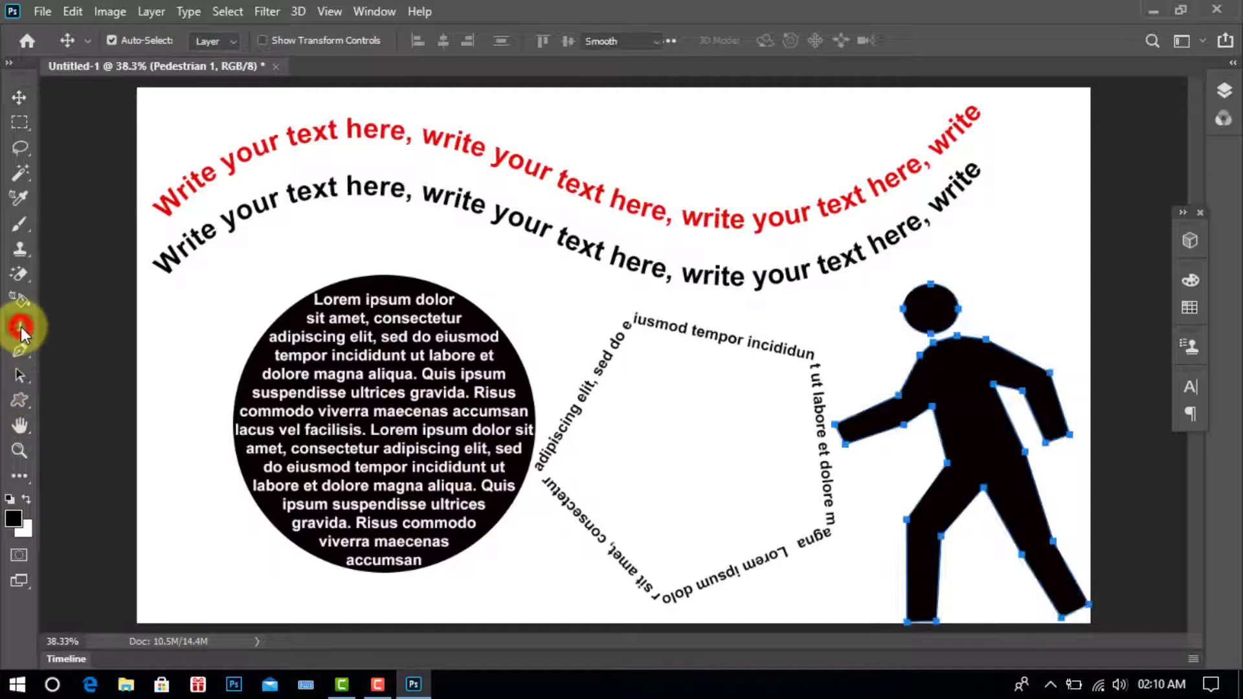
pyautogui.click(714, 44)
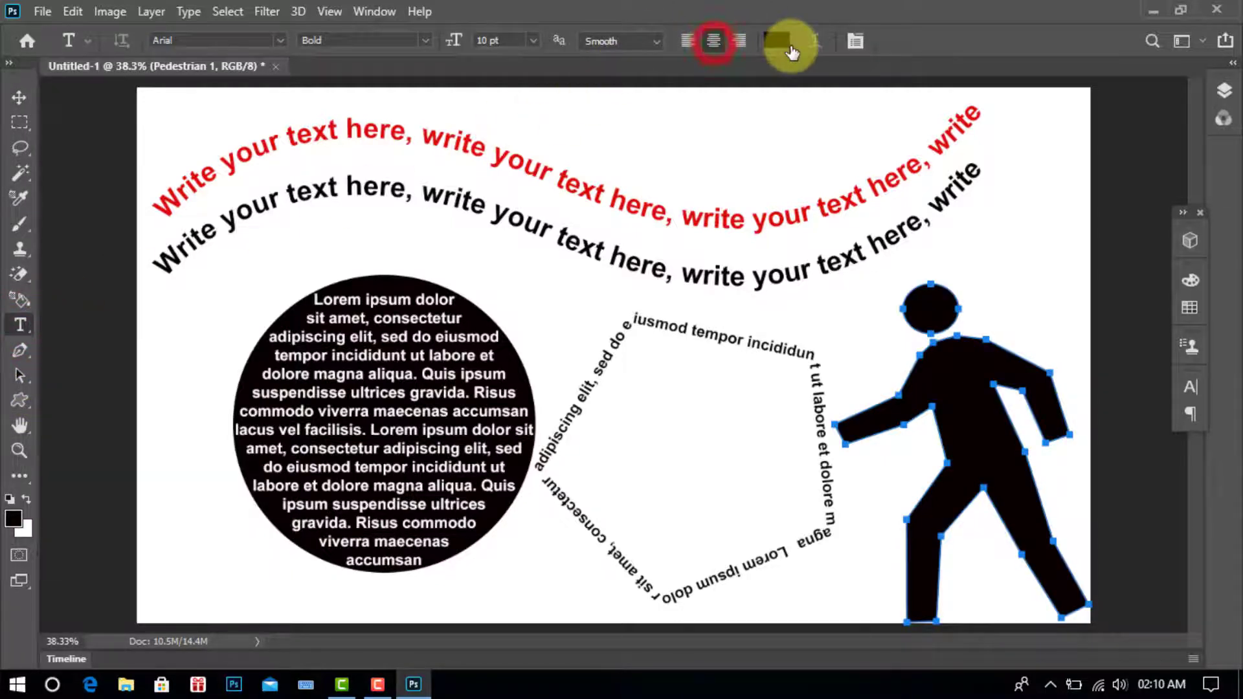
pyautogui.click(778, 41)
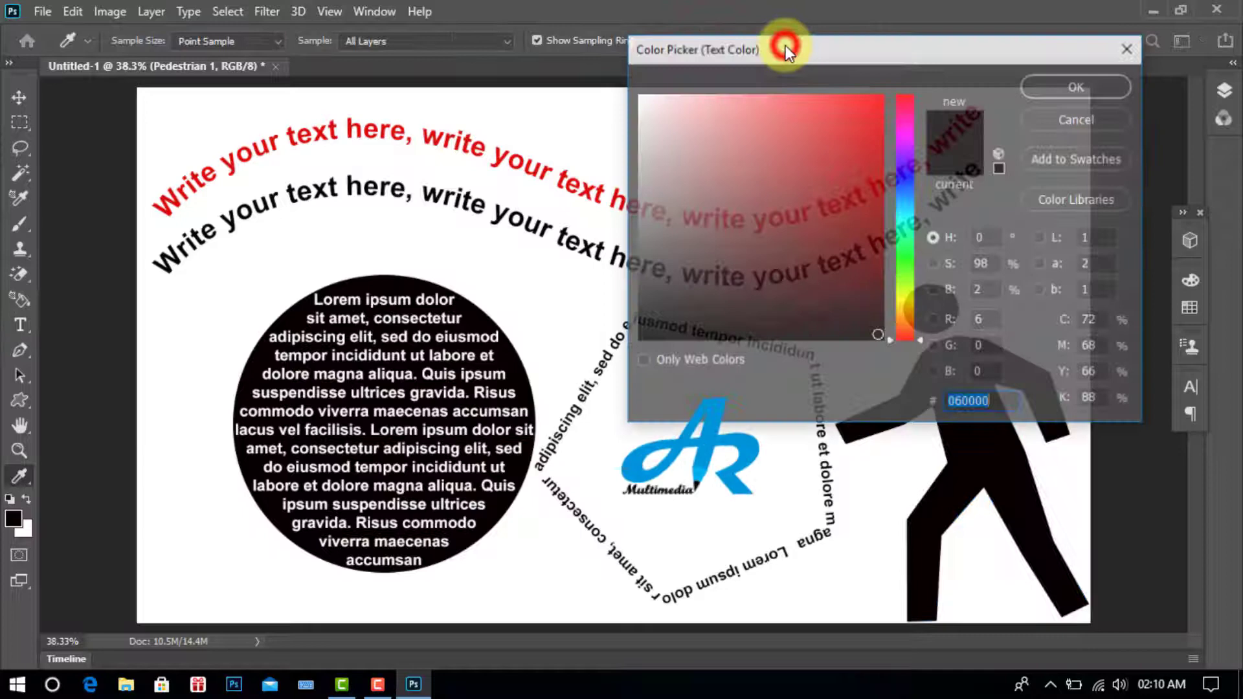
pyautogui.moveTo(665, 121); pyautogui.dragTo(639, 155)
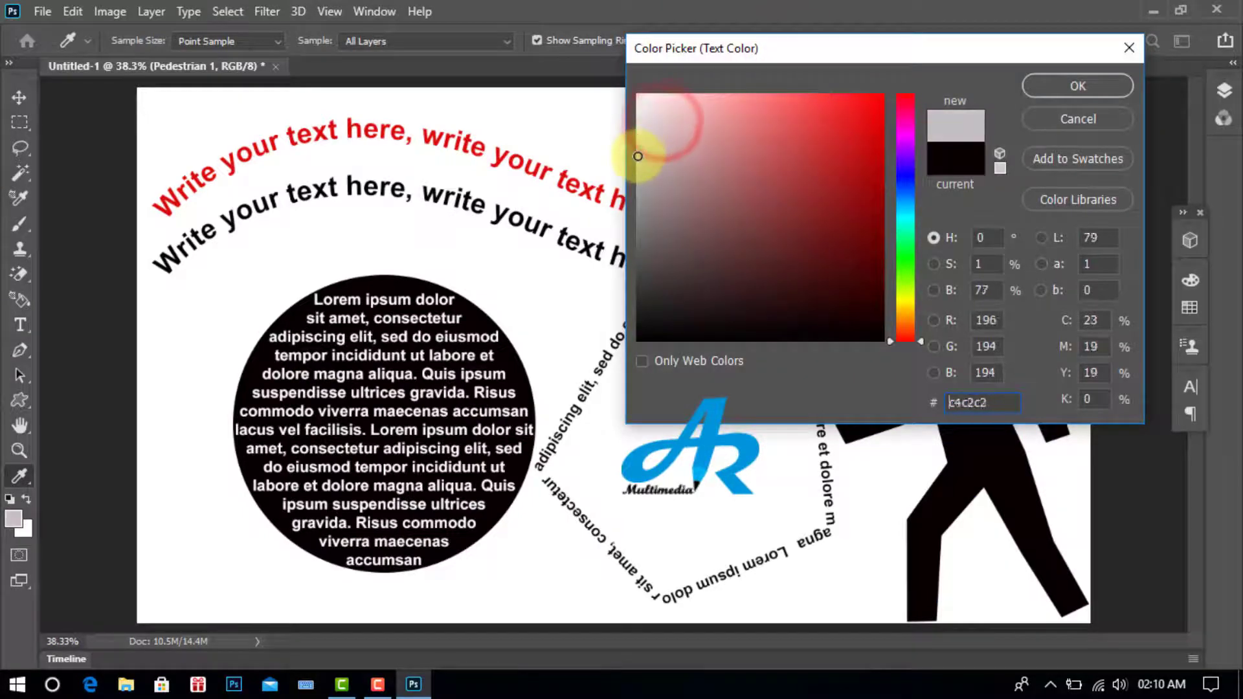
pyautogui.click(1078, 86)
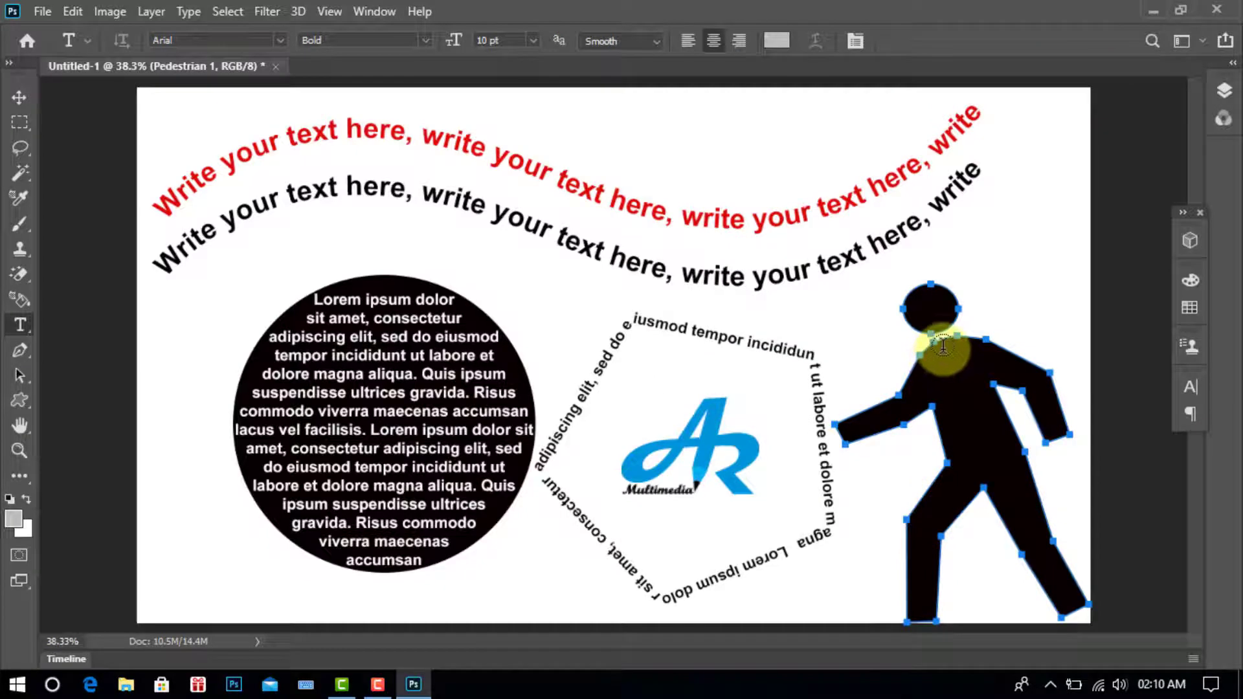
# Step: Fill the pedestrian outline with 6 pt Lorem ipsum, pasting extra text for the legs
pyautogui.click(944, 350)
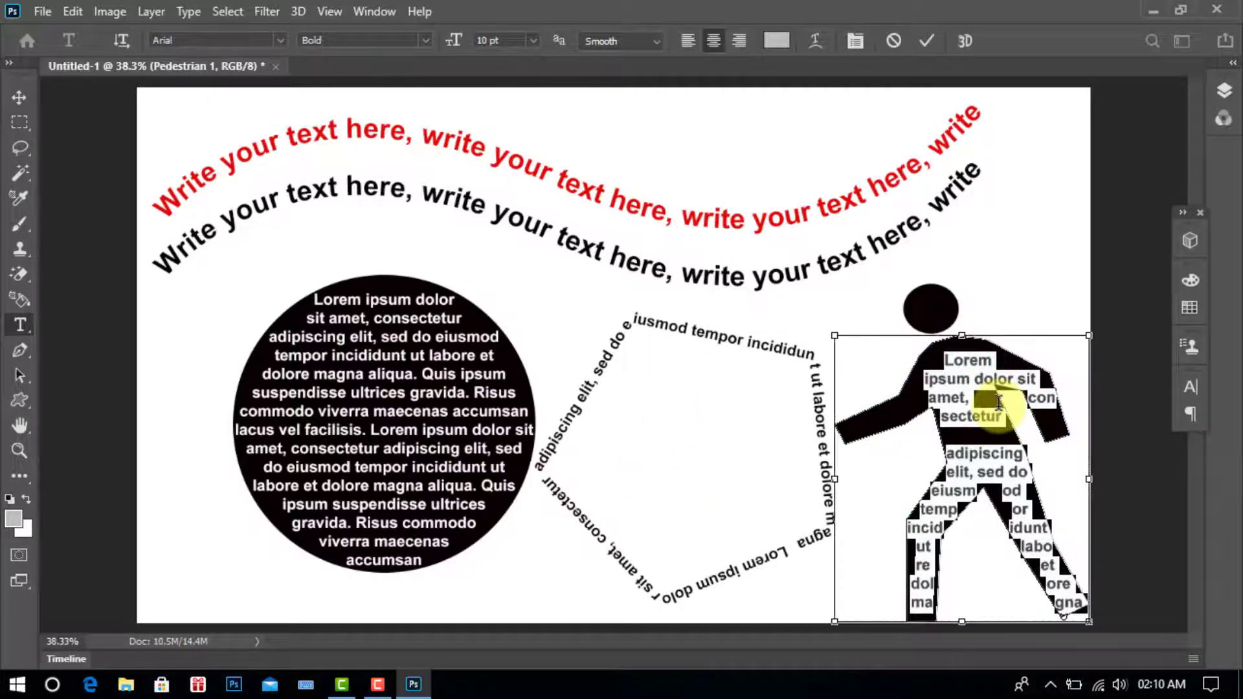
pyautogui.hotkey('ctrl', 'shift', ',')
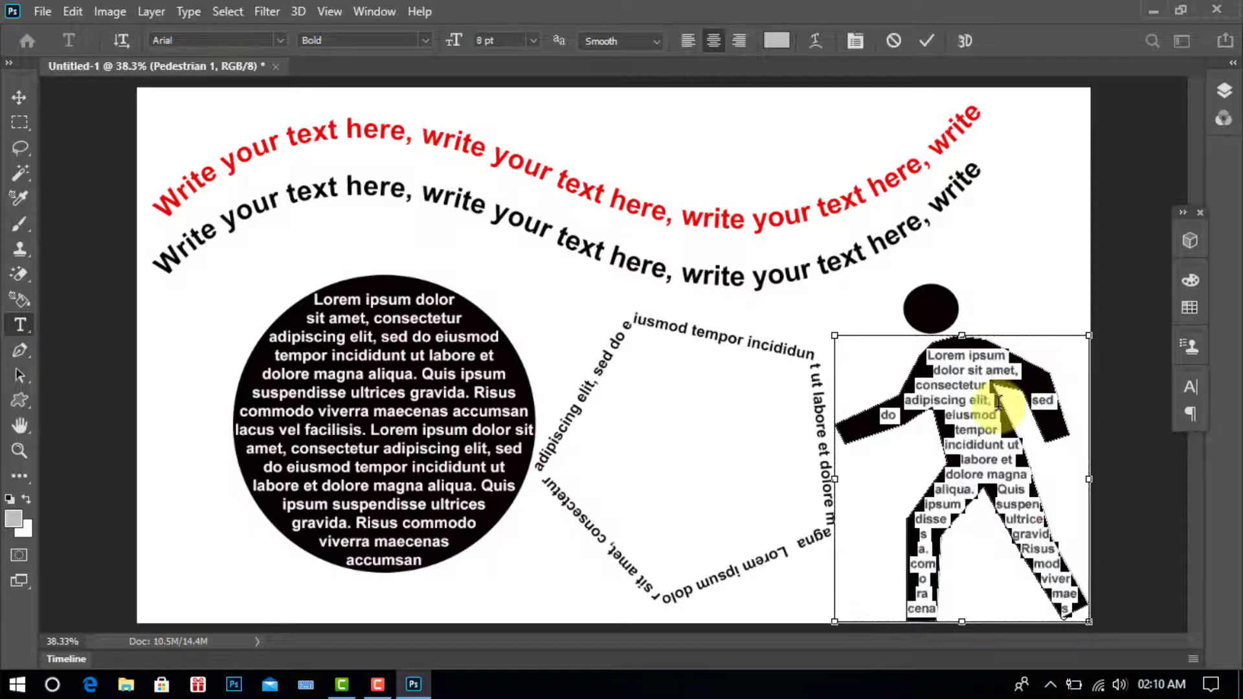
pyautogui.hotkey('ctrl', 'shift', ',')
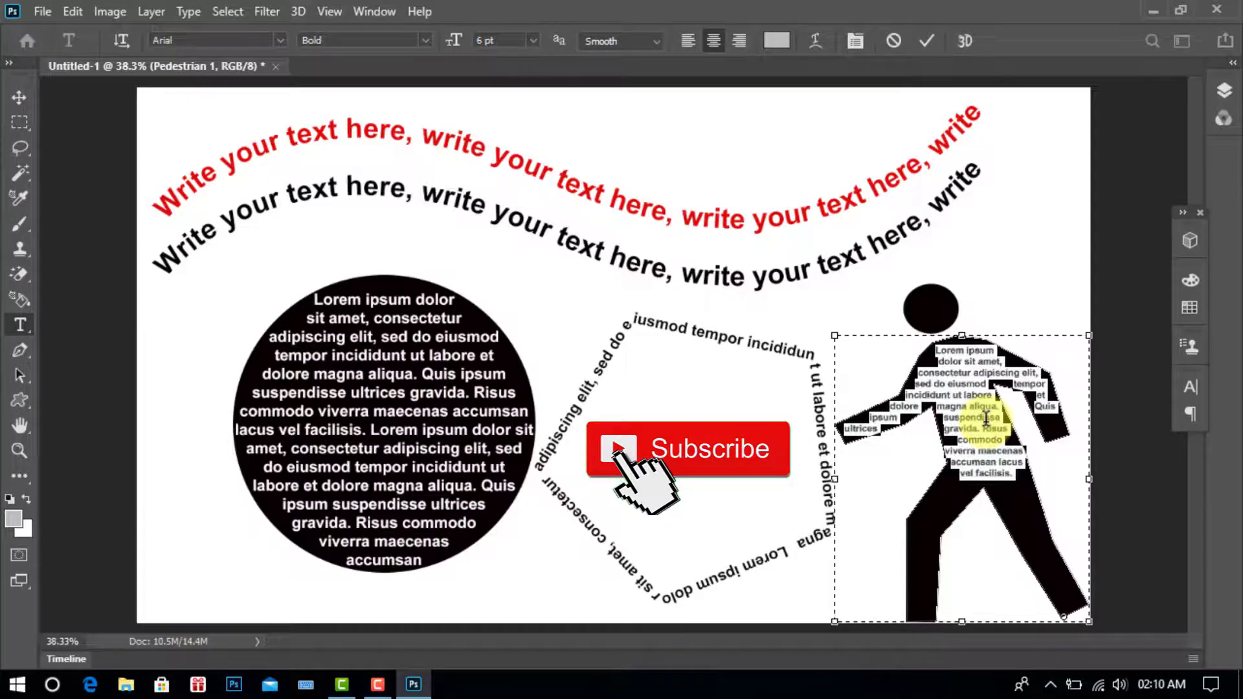
pyautogui.click(1012, 480)
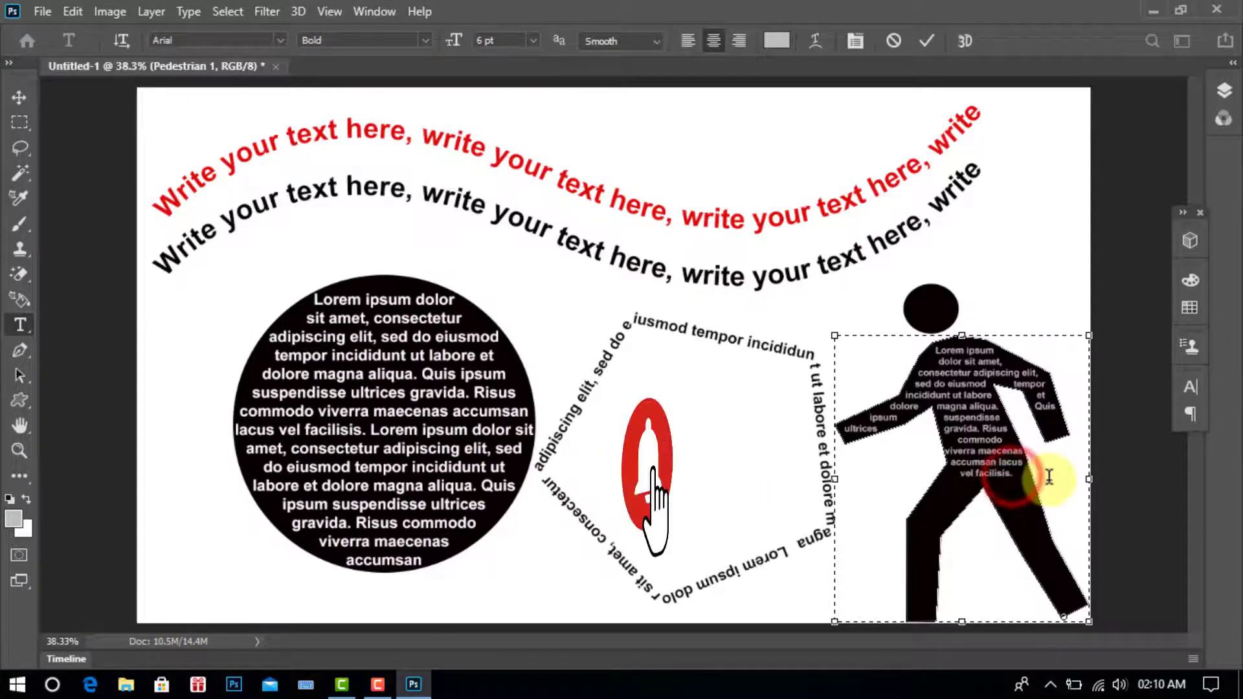
pyautogui.hotkey('ctrl', 'v')
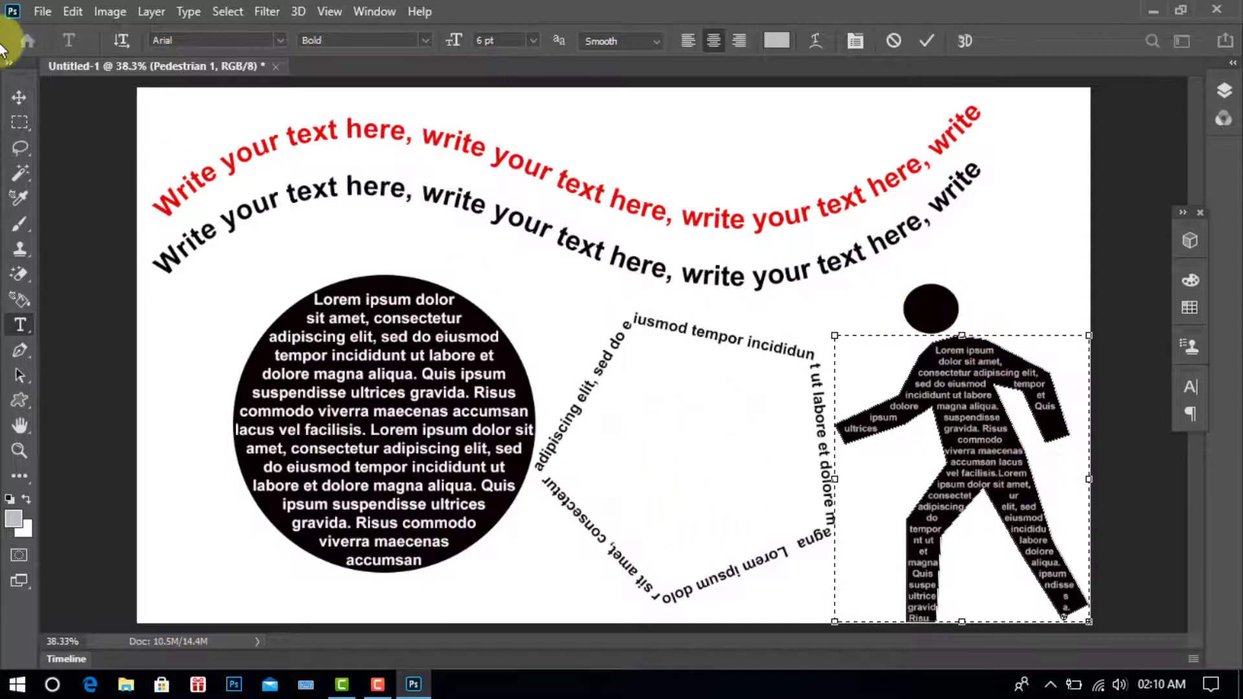
pyautogui.click(14, 94)
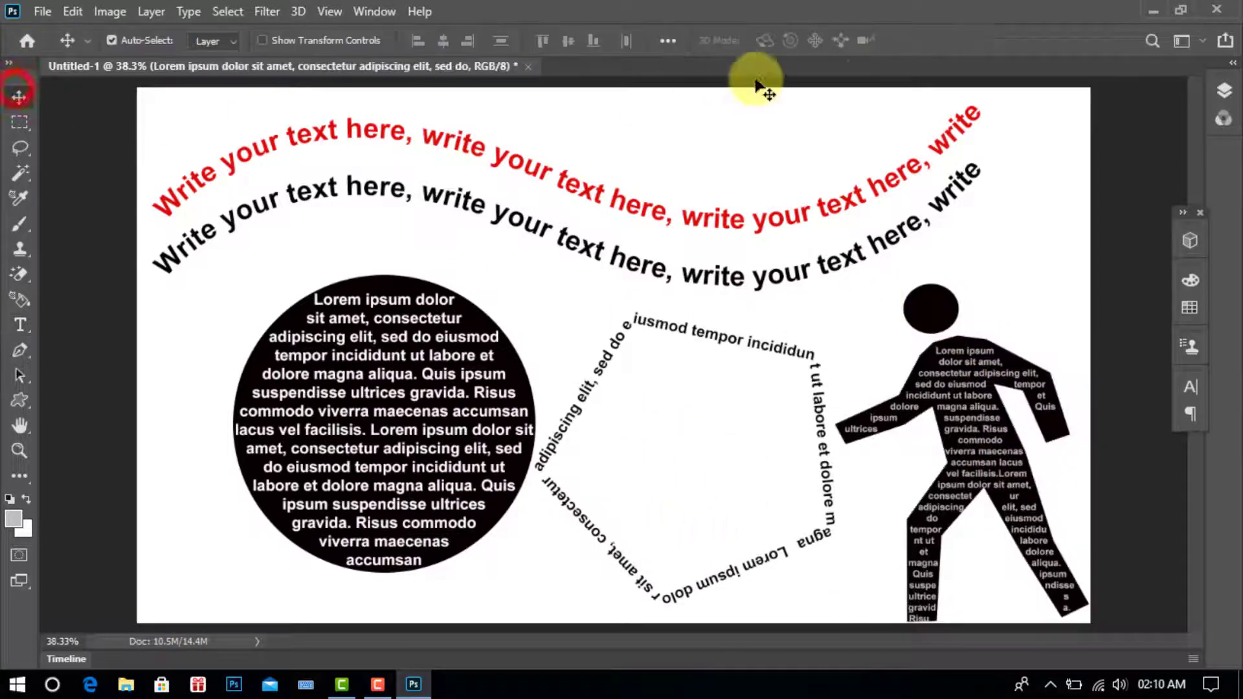
# Step: Toggle Pedestrian 1's visibility to check the text, then dock the Layers panel
pyautogui.click(1227, 95)
pyautogui.click(1054, 214)
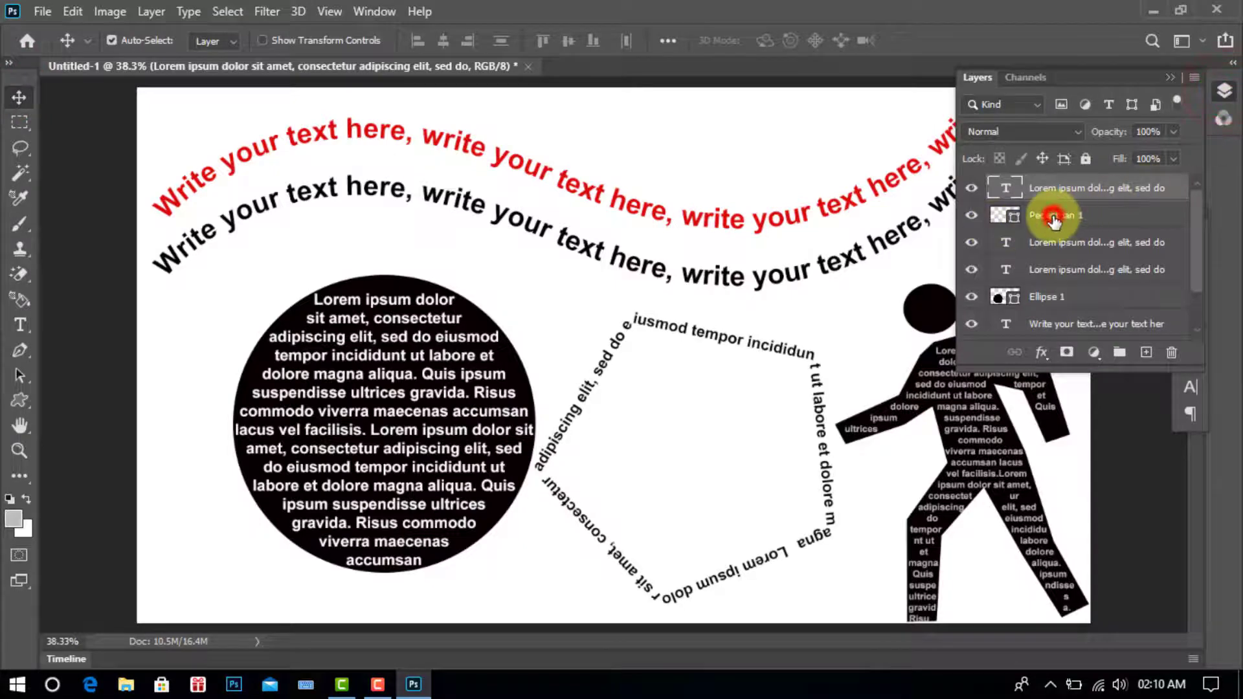
pyautogui.click(976, 217)
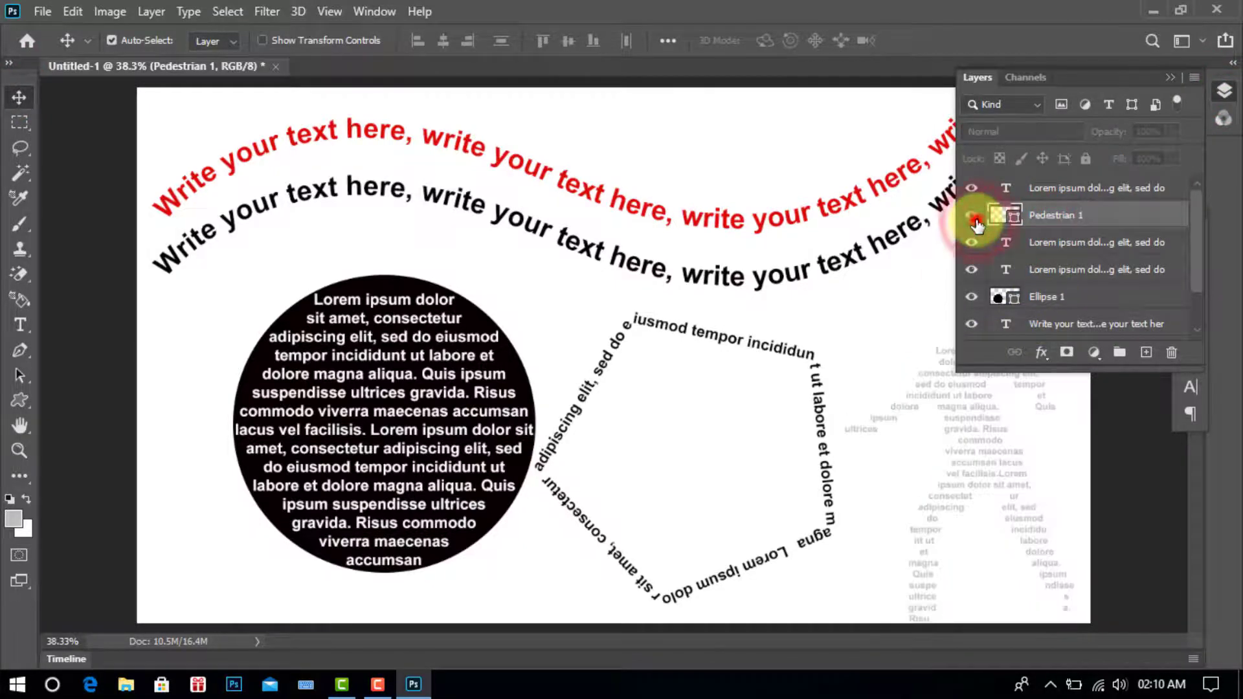
pyautogui.click(972, 216)
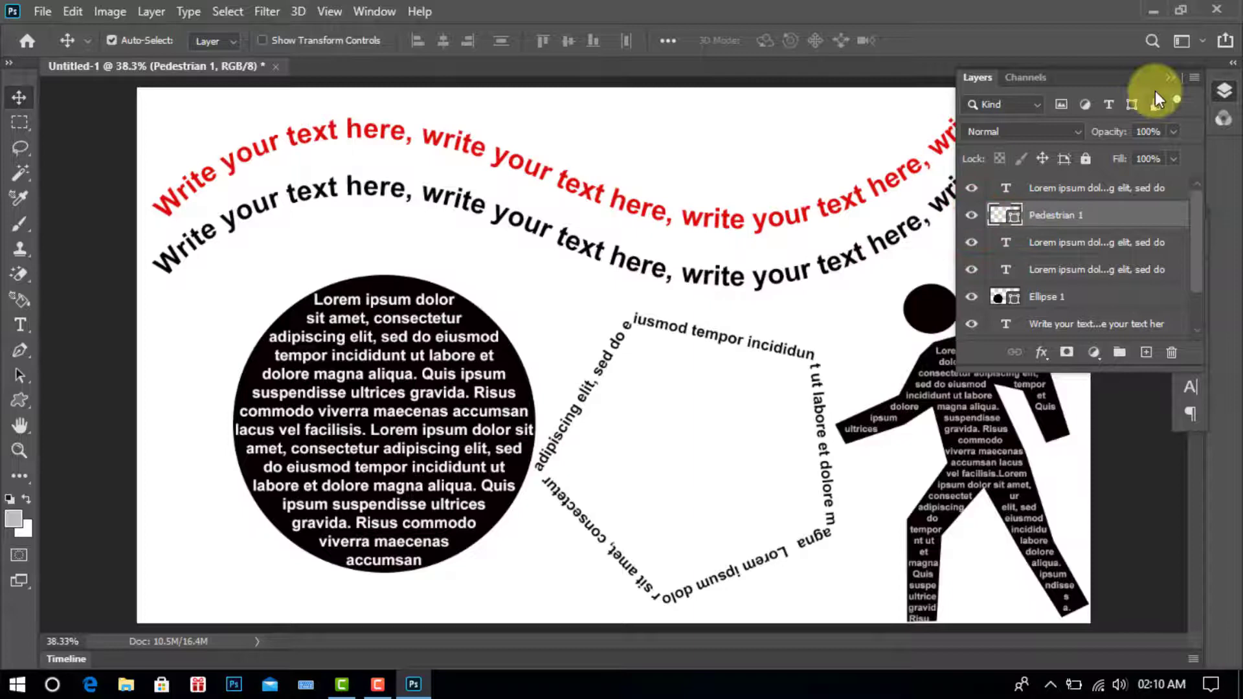
pyautogui.moveTo(1112, 77); pyautogui.dragTo(1112, 119)
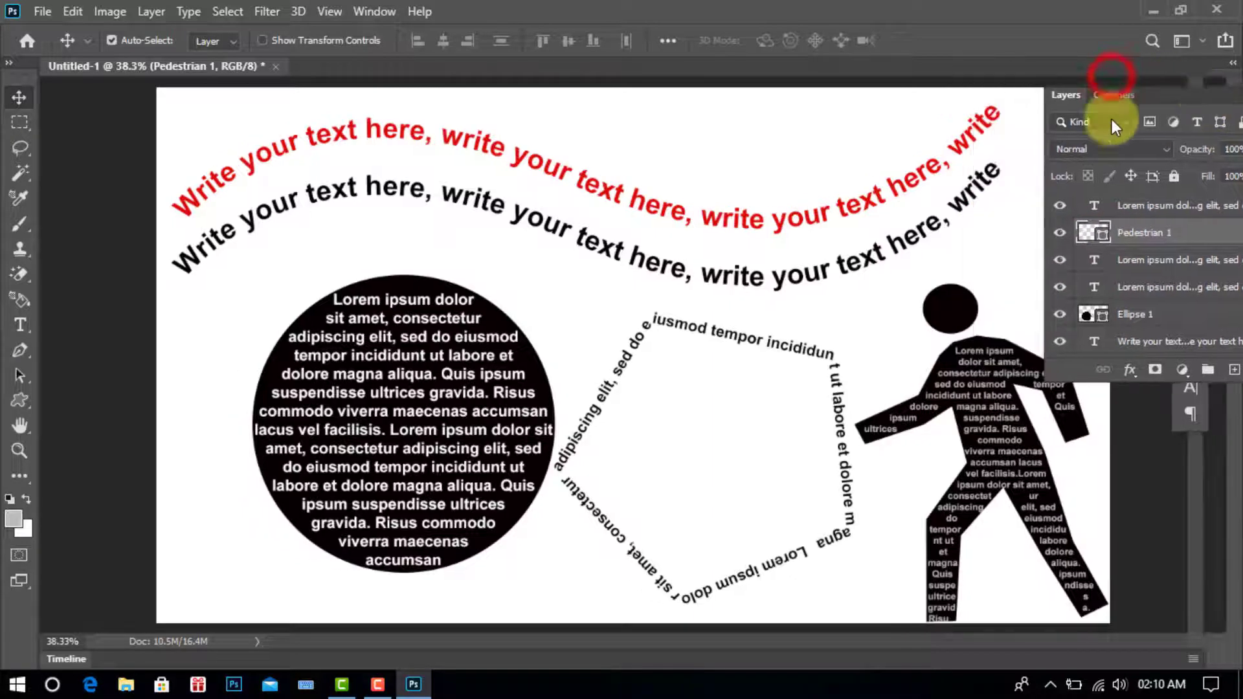
# Step: Add Lorem ipsum text inside the pedestrian's round head and commit it
pyautogui.click(22, 325)
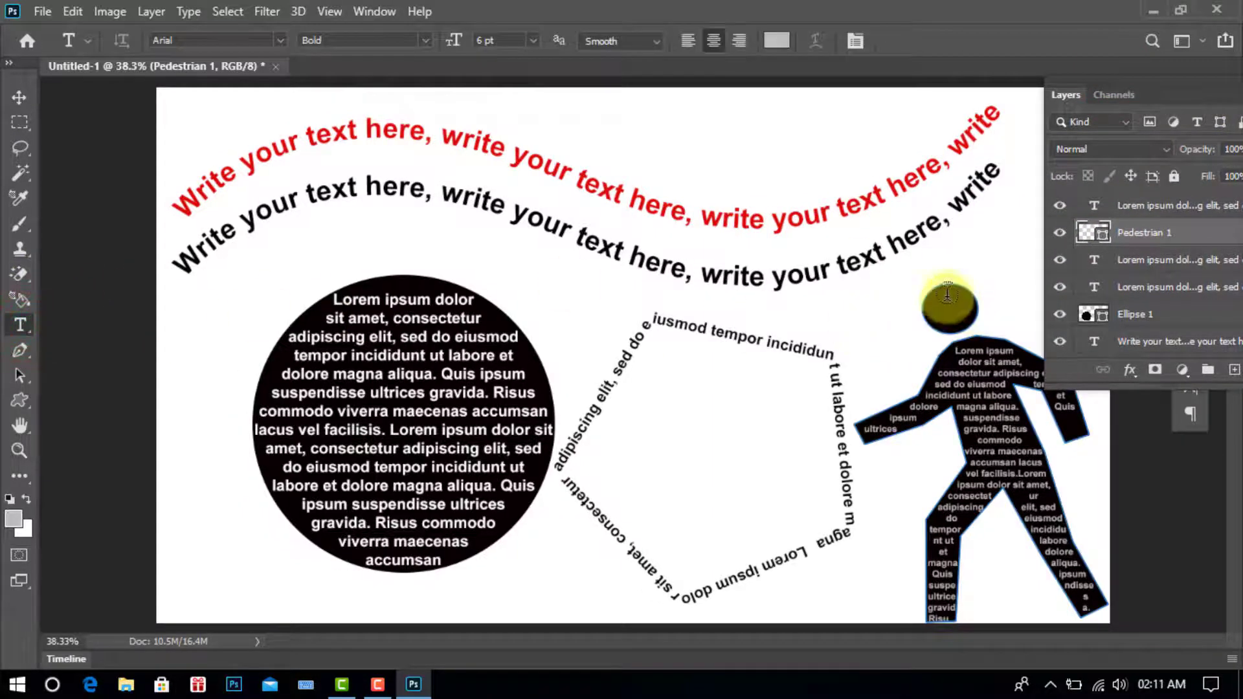
pyautogui.click(947, 291)
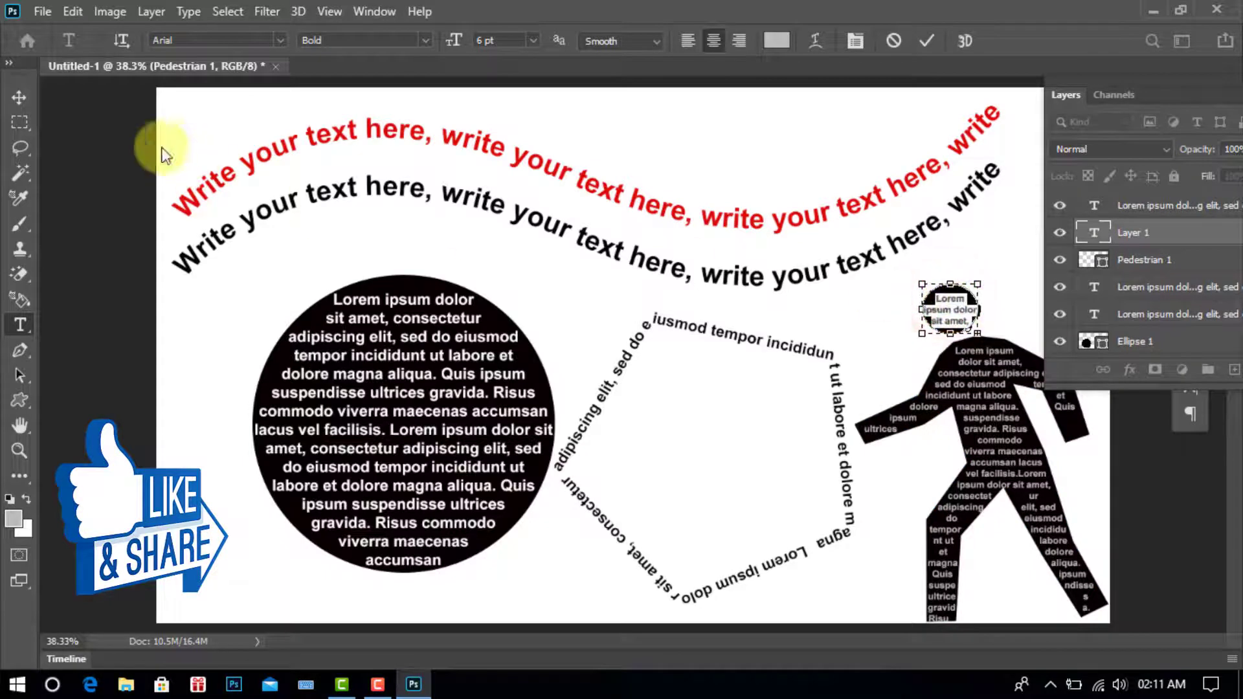
pyautogui.click(21, 100)
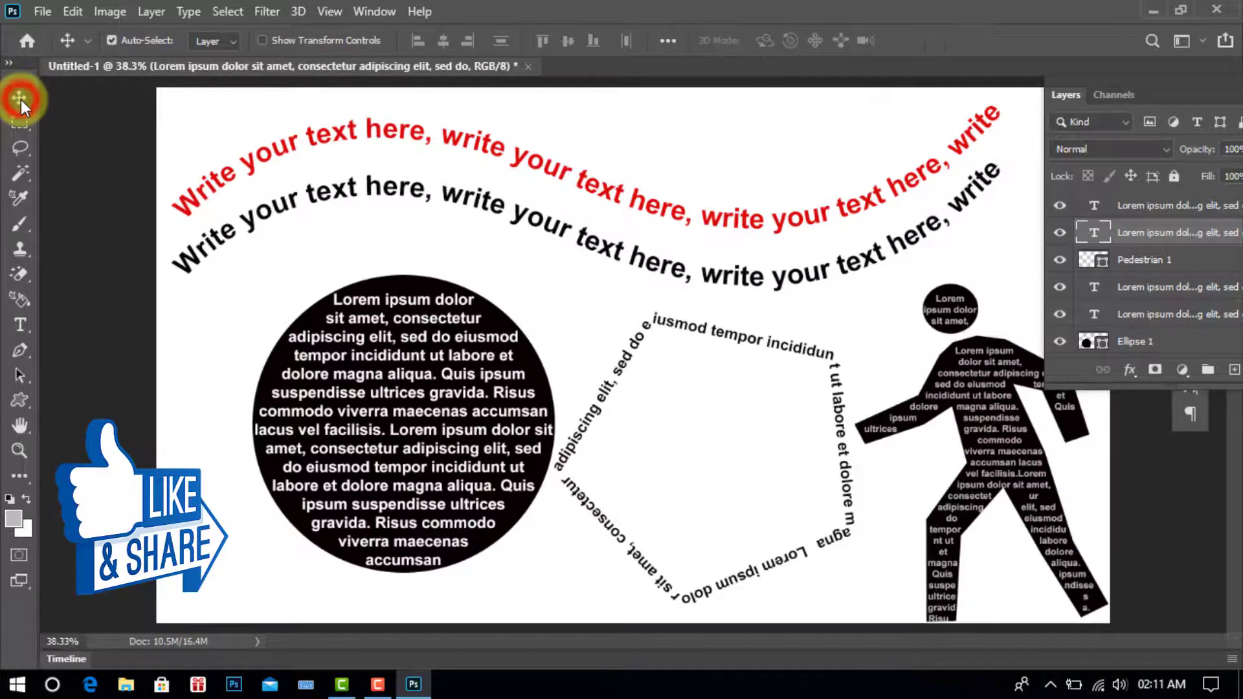
# Step: Preview a dark red fill on Pedestrian 1, then set it to near-black
pyautogui.click(1128, 269)
pyautogui.doubleClick(1105, 271)
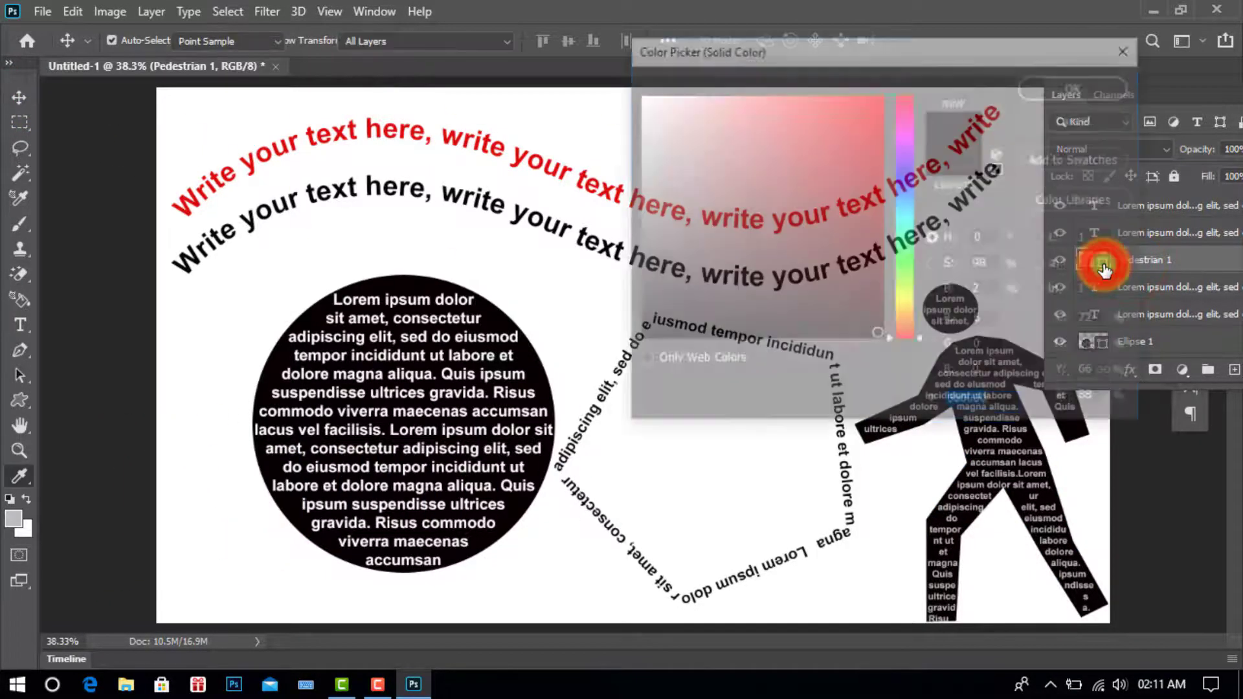
pyautogui.moveTo(838, 50)
pyautogui.mouseDown()
pyautogui.moveTo(333, 9)
pyautogui.moveTo(361, 26)
pyautogui.mouseUp()
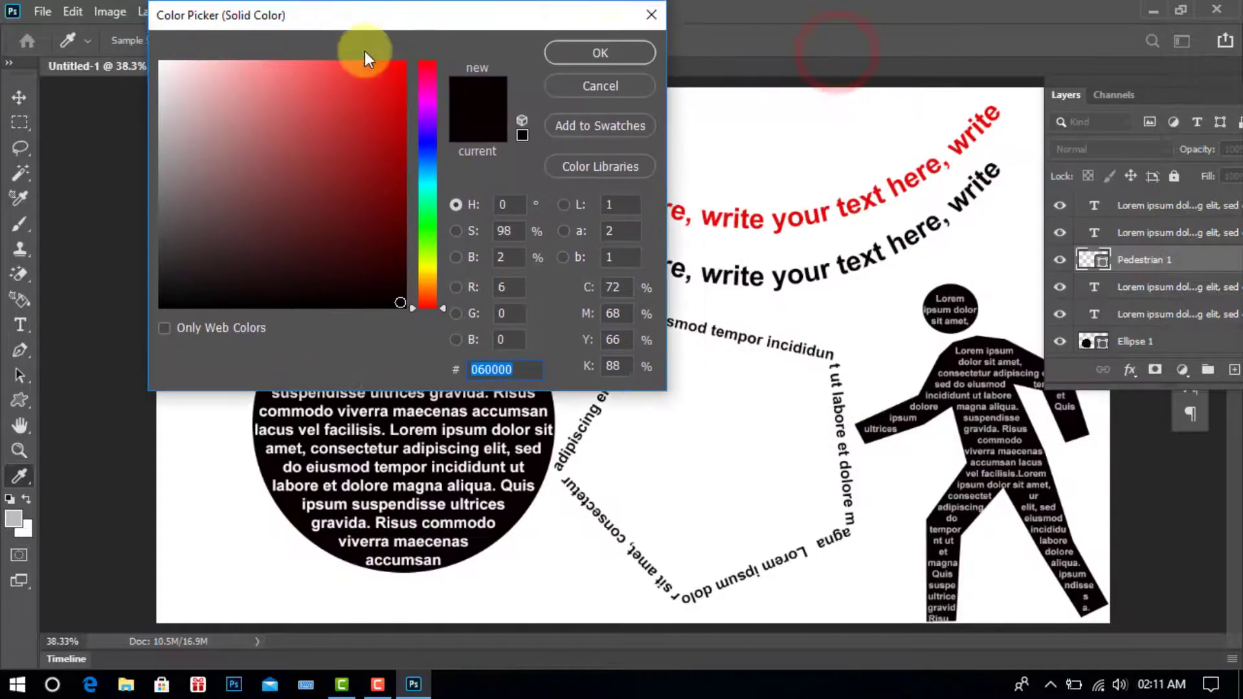
pyautogui.moveTo(318, 85); pyautogui.dragTo(370, 240)
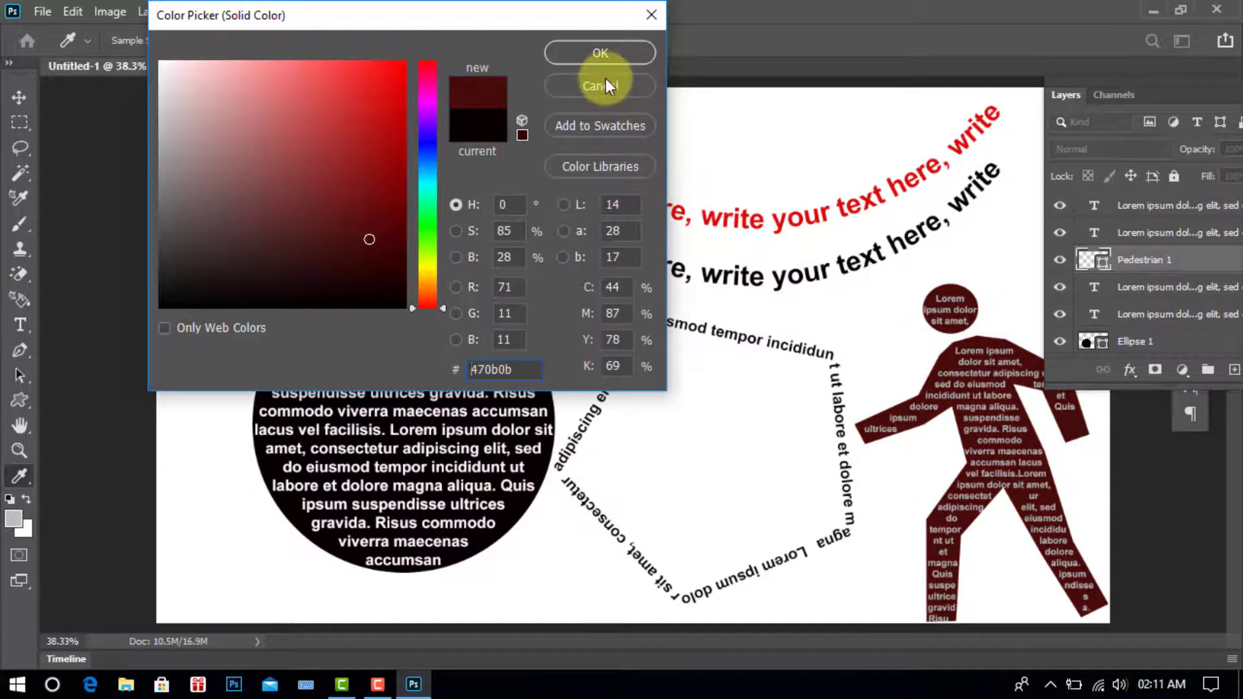
pyautogui.click(602, 56)
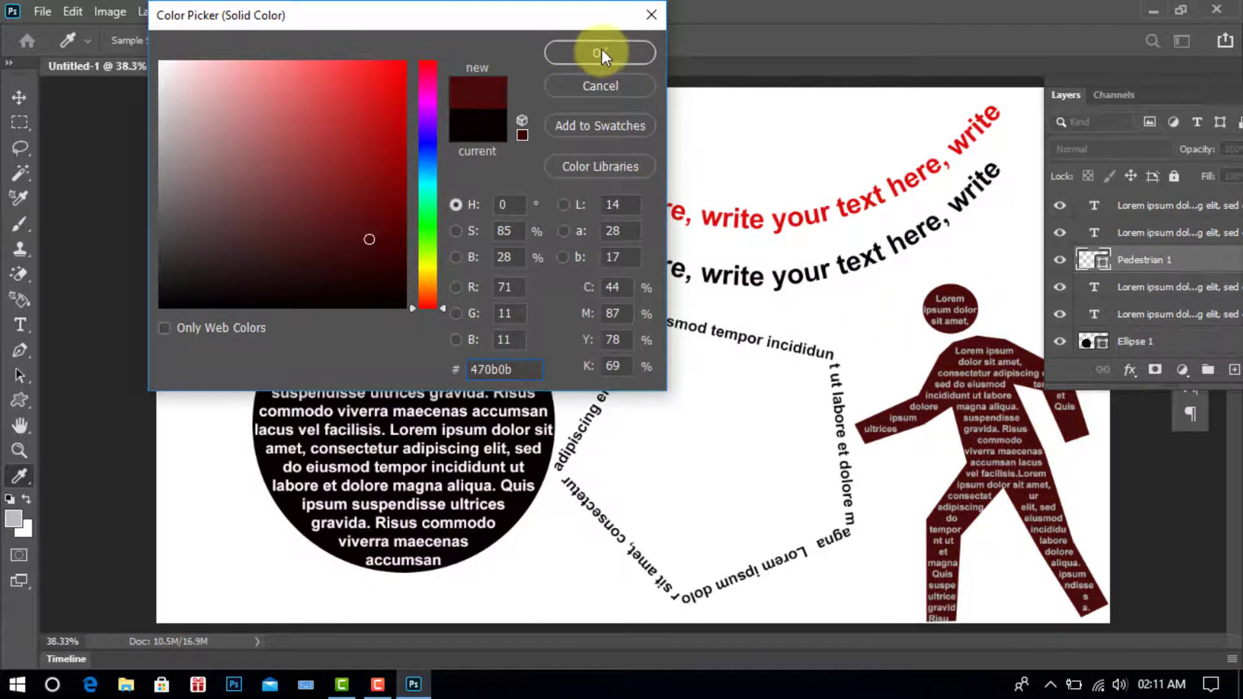
pyautogui.moveTo(369, 233)
pyautogui.mouseDown()
pyautogui.moveTo(193, 113)
pyautogui.moveTo(378, 296)
pyautogui.mouseUp()
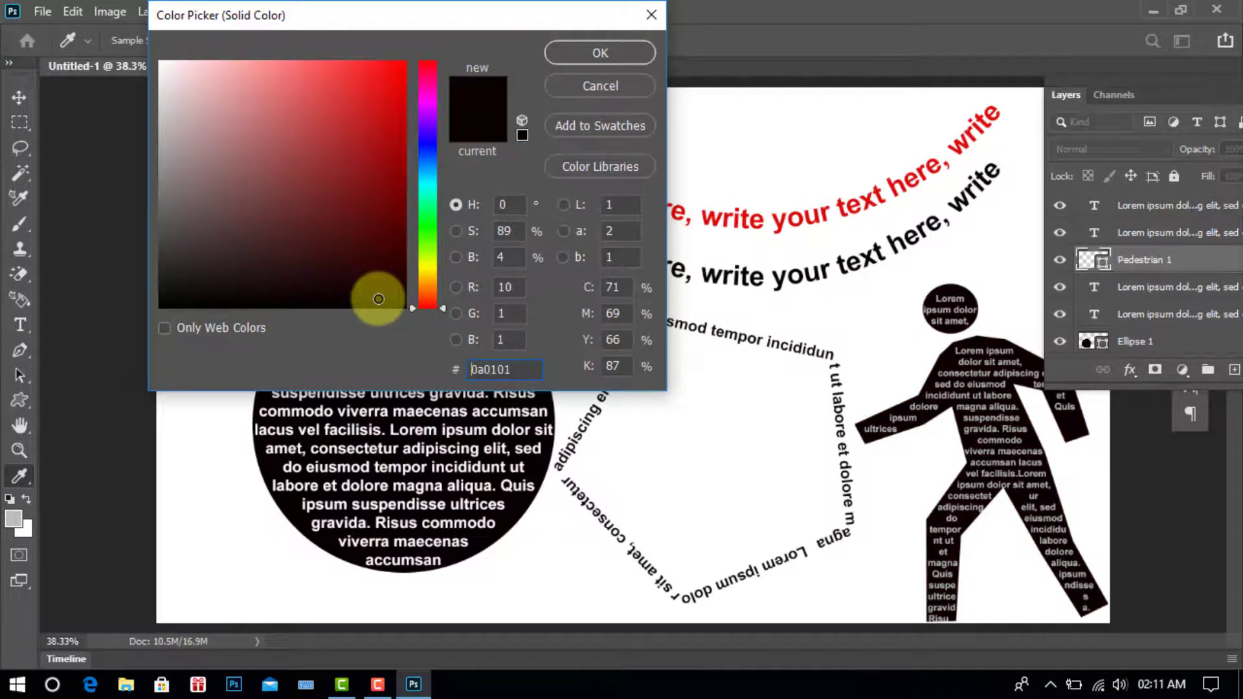
pyautogui.click(601, 55)
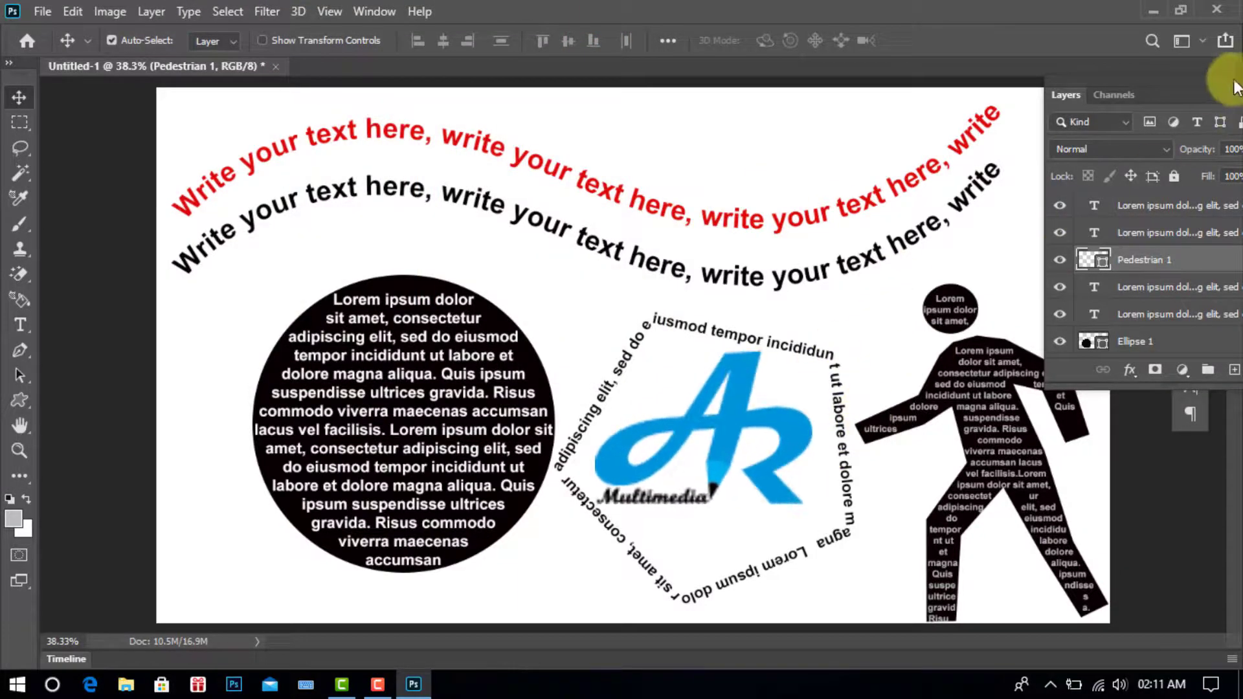
# Step: Undock, collapse and close the Layers panel
pyautogui.moveTo(1219, 86); pyautogui.dragTo(1099, 116)
pyautogui.click(1091, 117)
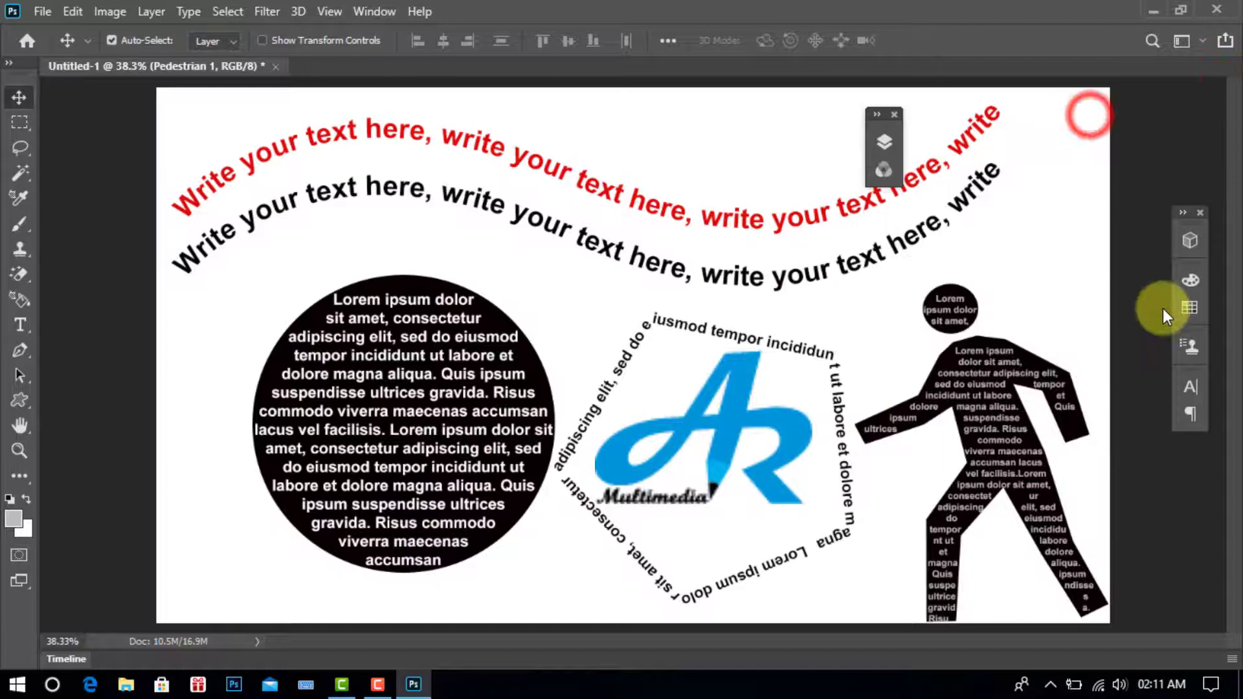
pyautogui.click(899, 116)
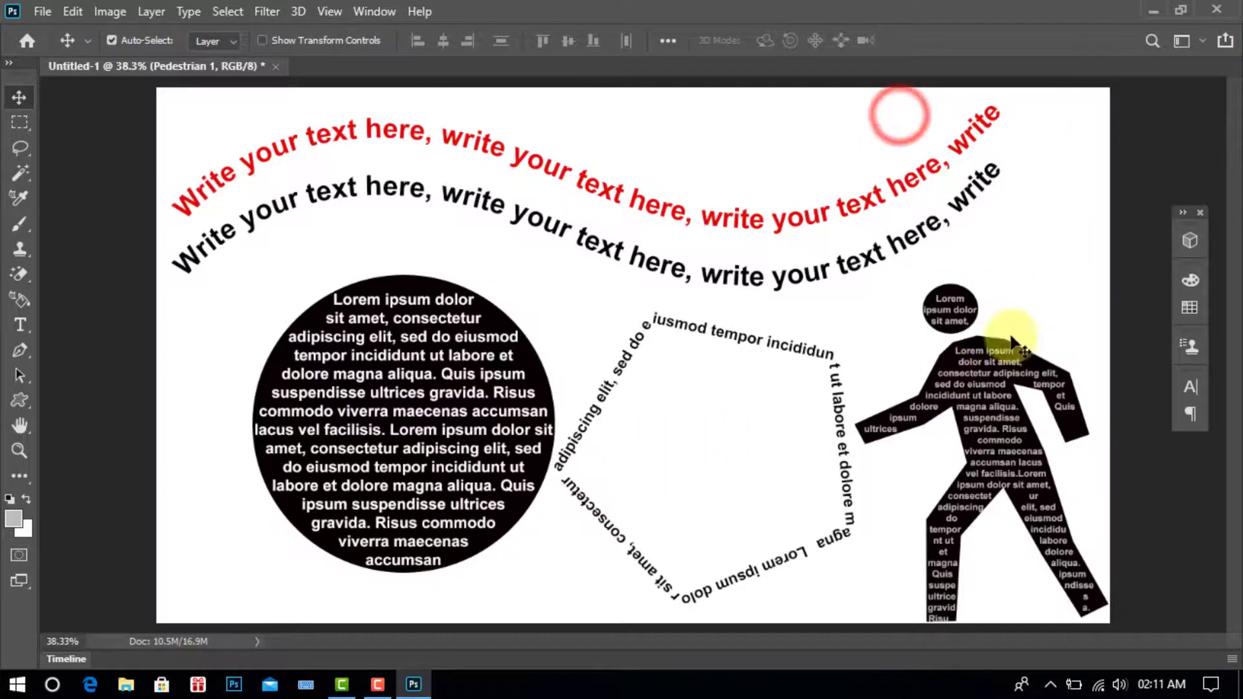
# Step: Save to the Desktop under the name 'Path to text' in PSD format
pyautogui.click(43, 13)
pyautogui.click(82, 193)
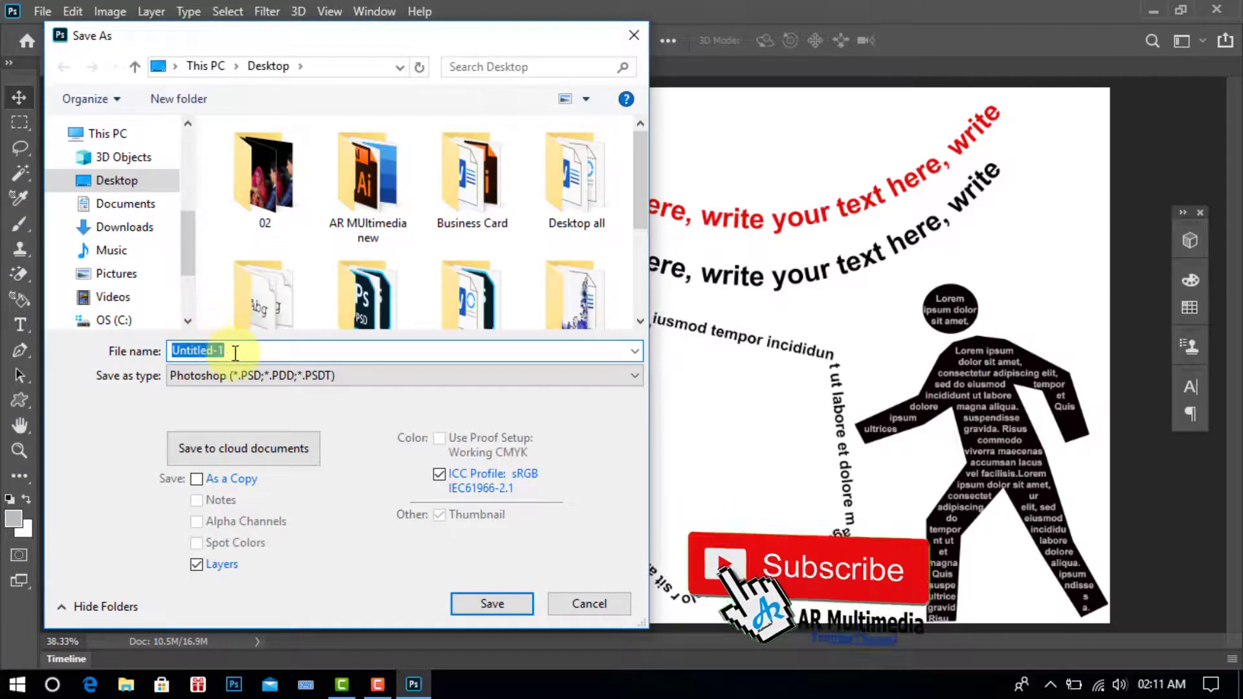
pyautogui.click(116, 180)
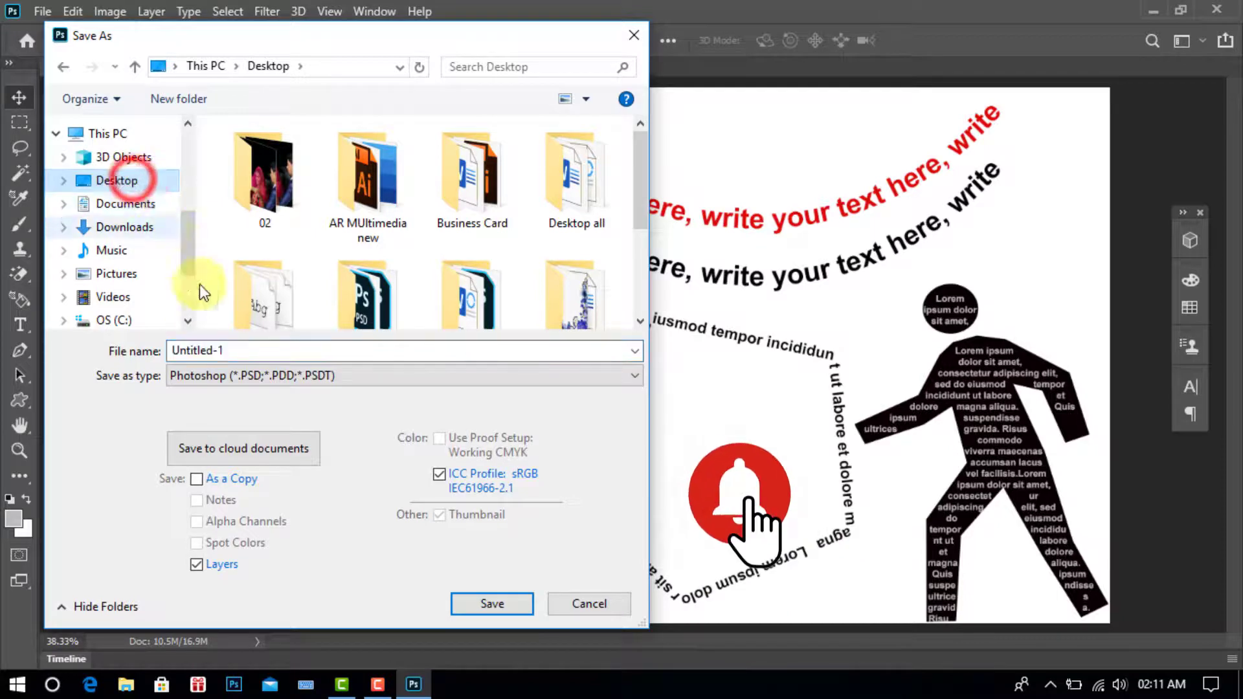
pyautogui.doubleClick(274, 353)
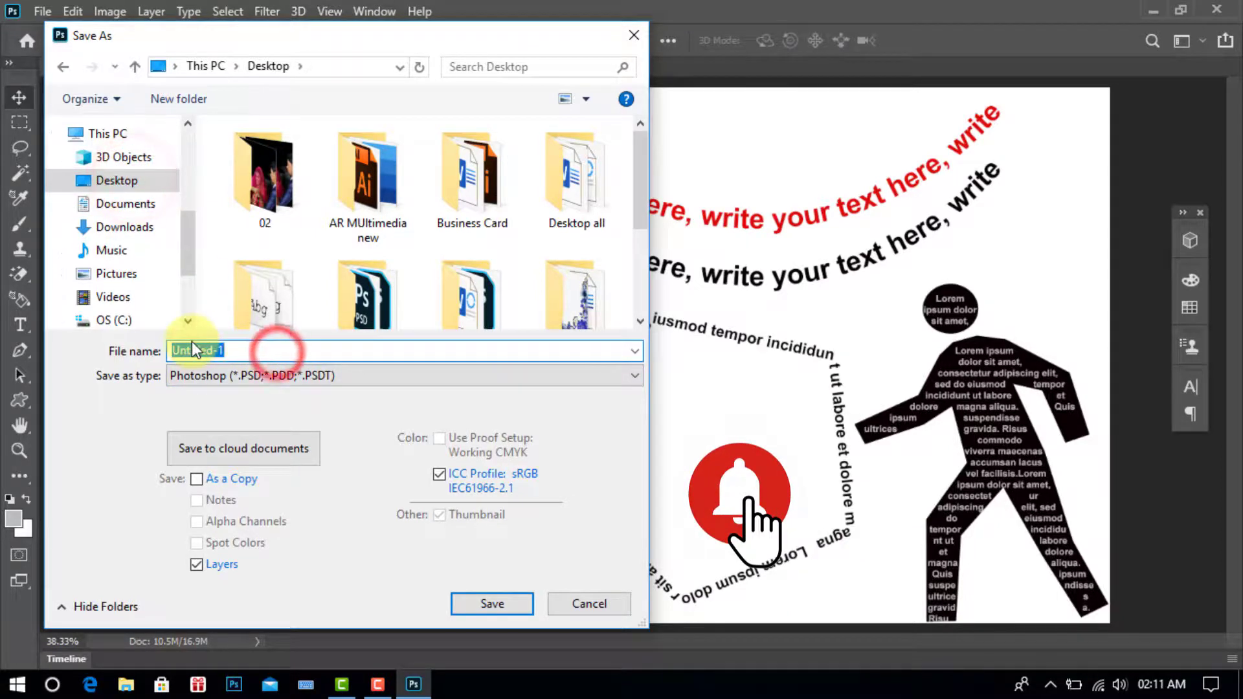
pyautogui.write('Path to text')
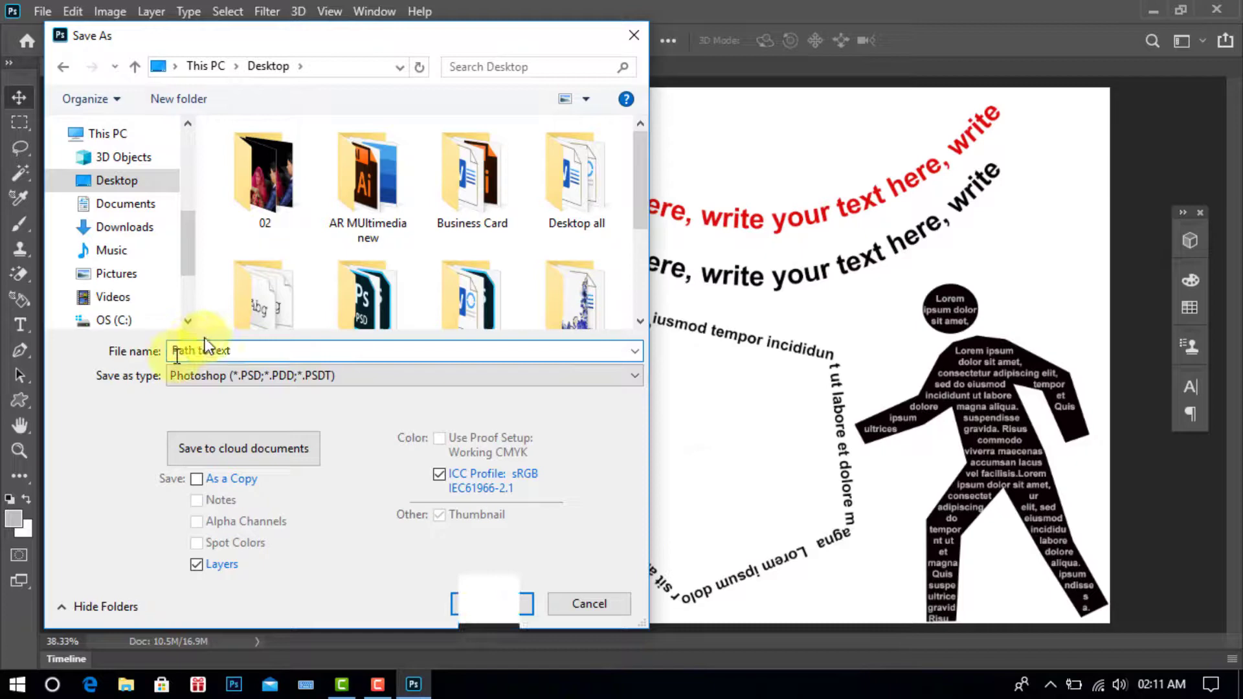
pyautogui.click(490, 605)
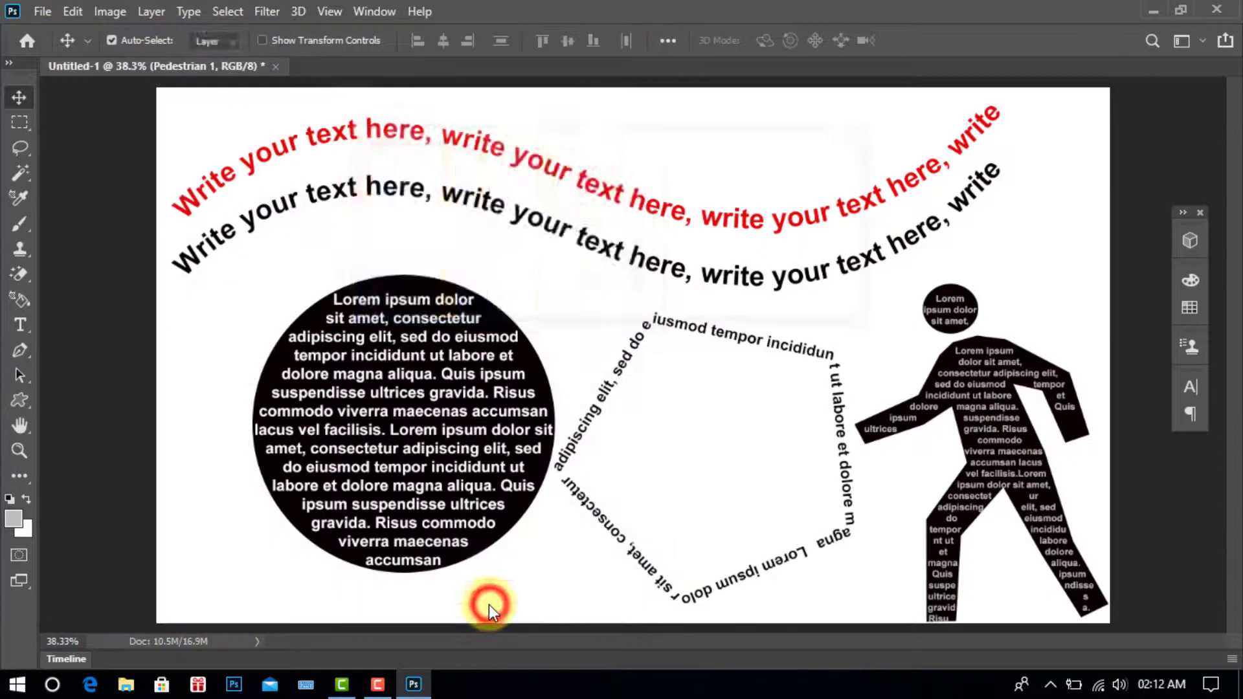
# Step: Accept the Photoshop Format Options to finish saving Path to text.psd
pyautogui.click(828, 180)
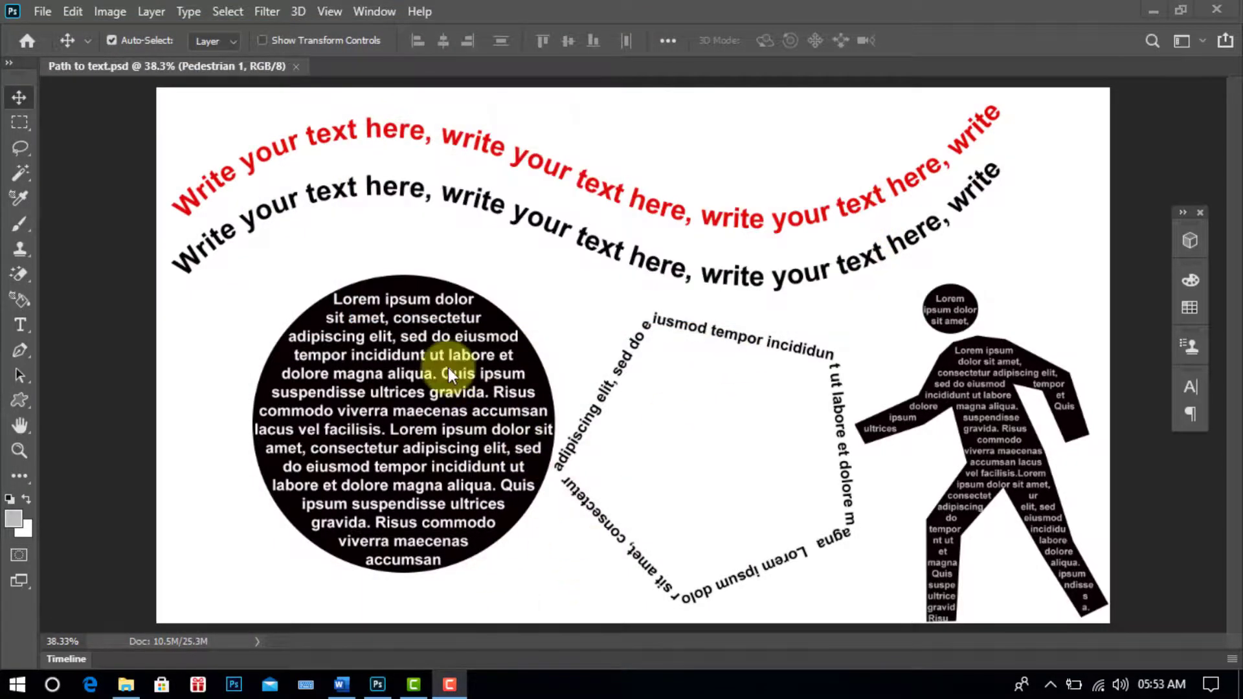